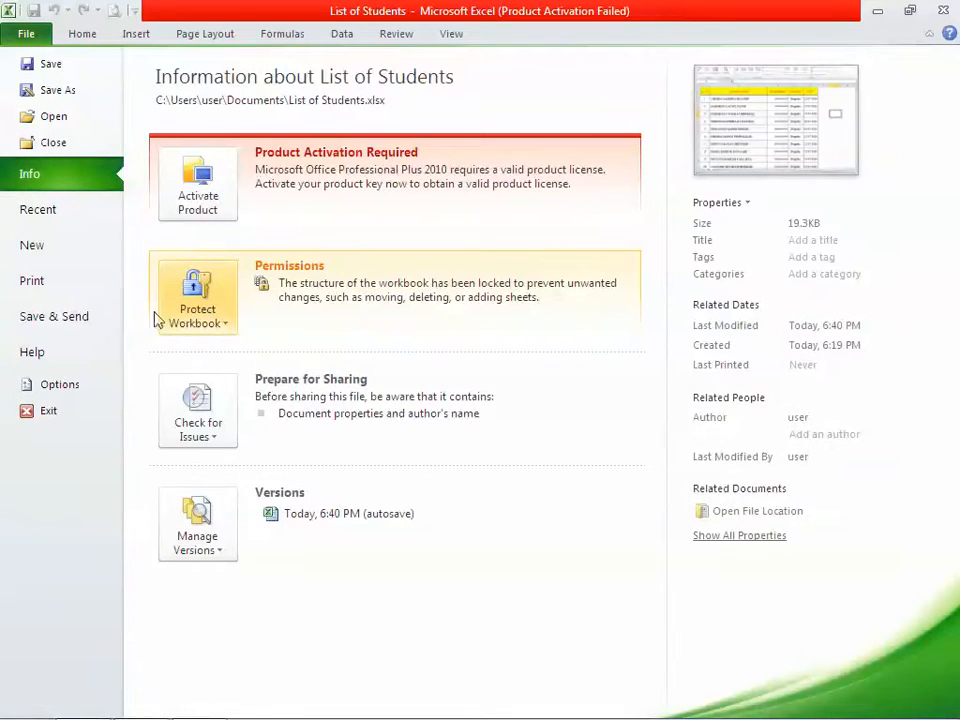
Mark List of Students as final, accept the save and notice, then go back to the sheet
{"action": "left_click", "coordinate": [224, 326]}
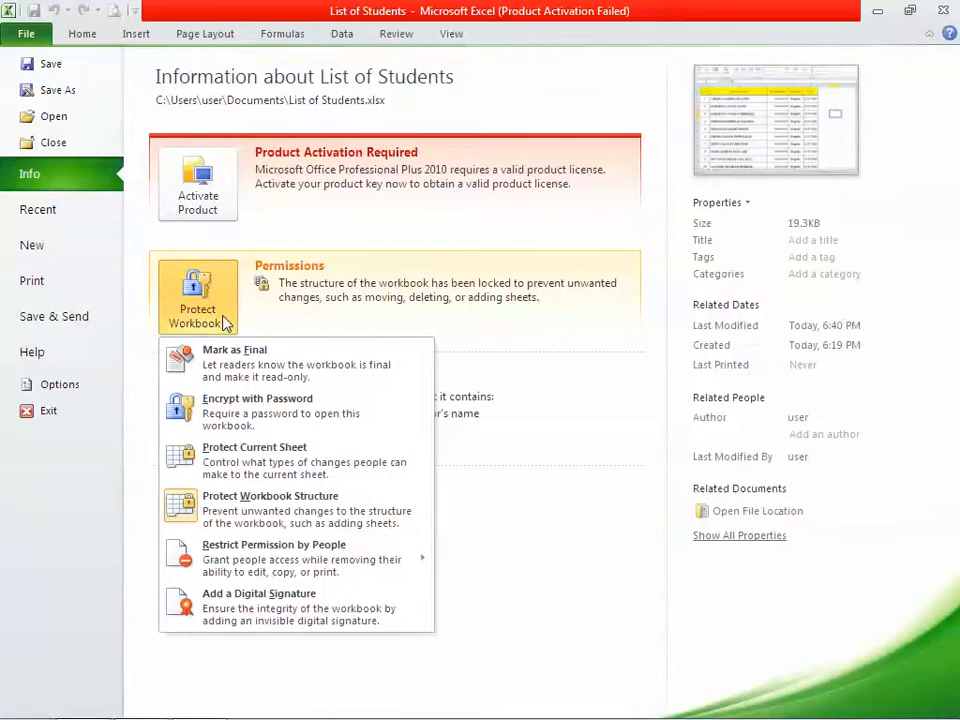
{"action": "left_click", "coordinate": [249, 368]}
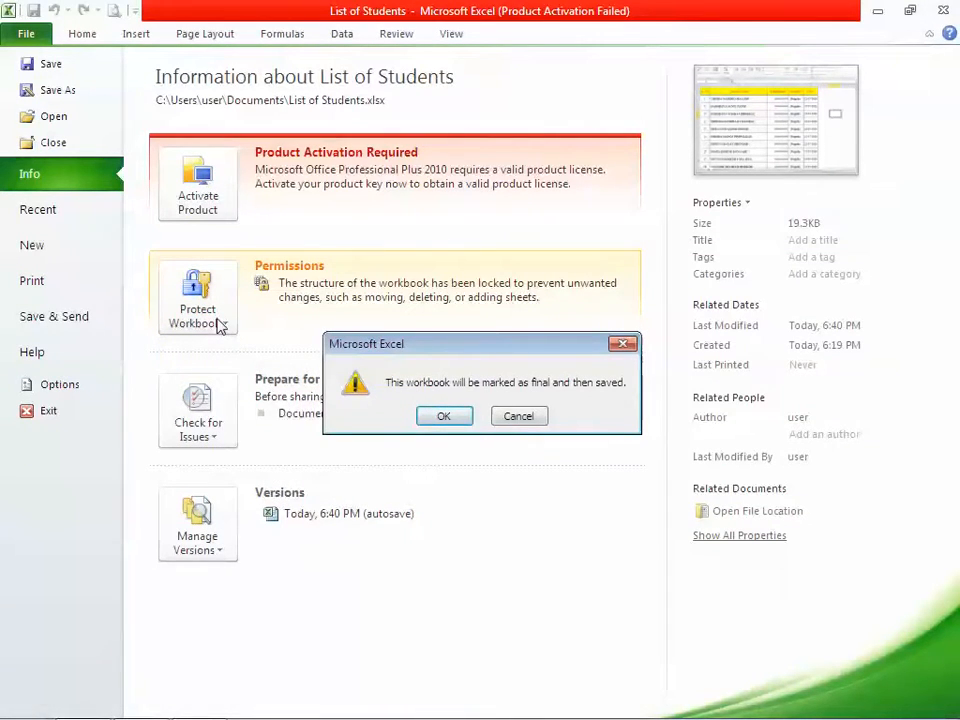
{"action": "left_click", "coordinate": [444, 419]}
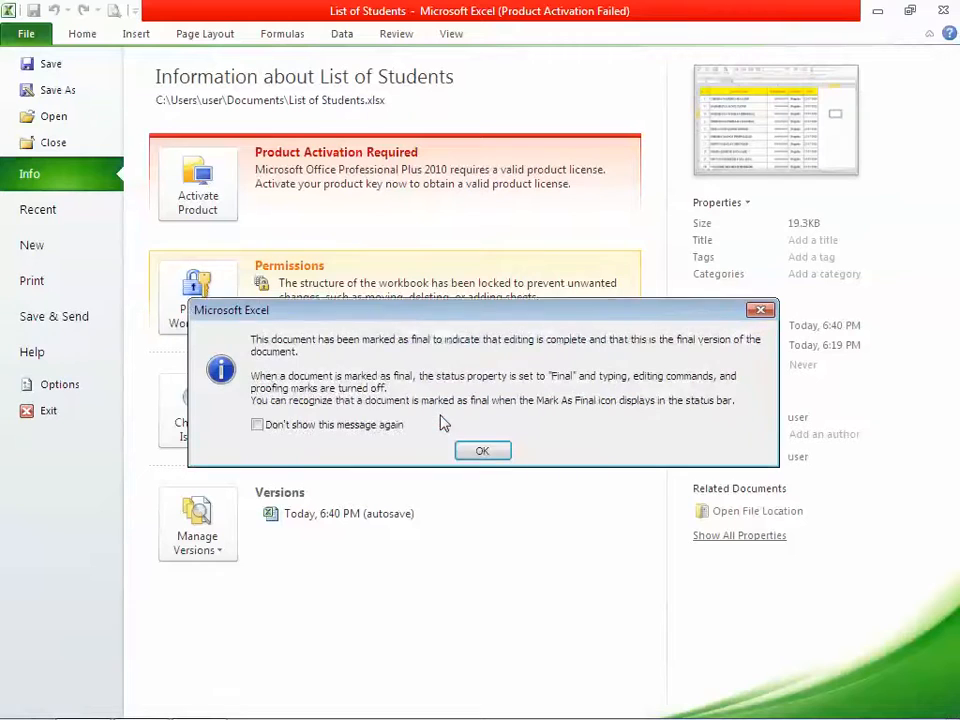
{"action": "left_click", "coordinate": [482, 452]}
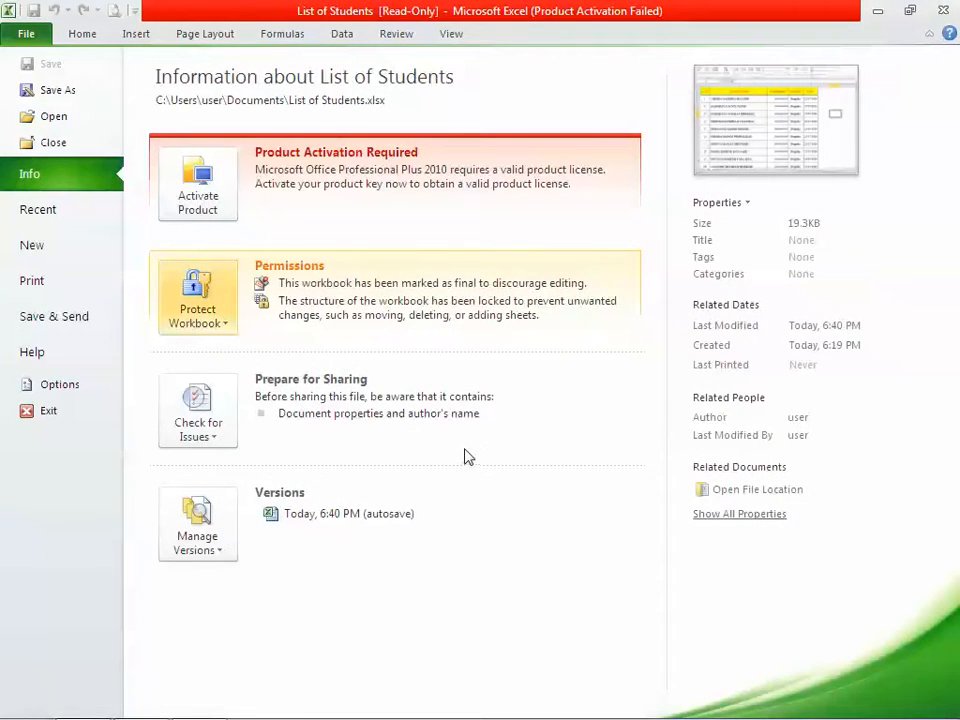
{"action": "key", "text": "Escape"}
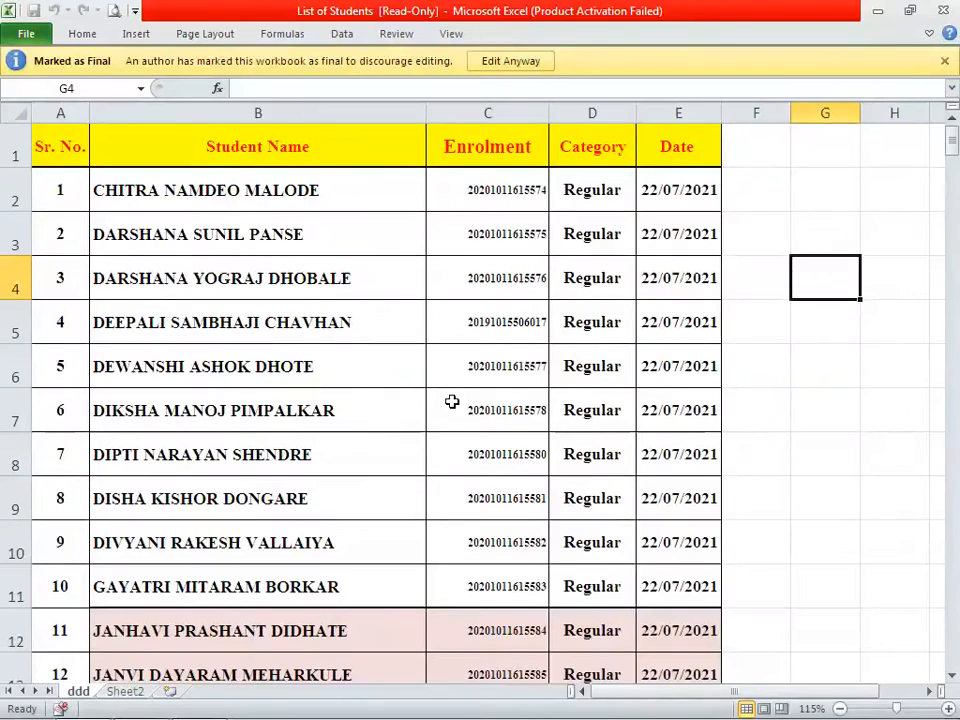
{"action": "left_click", "coordinate": [282, 254]}
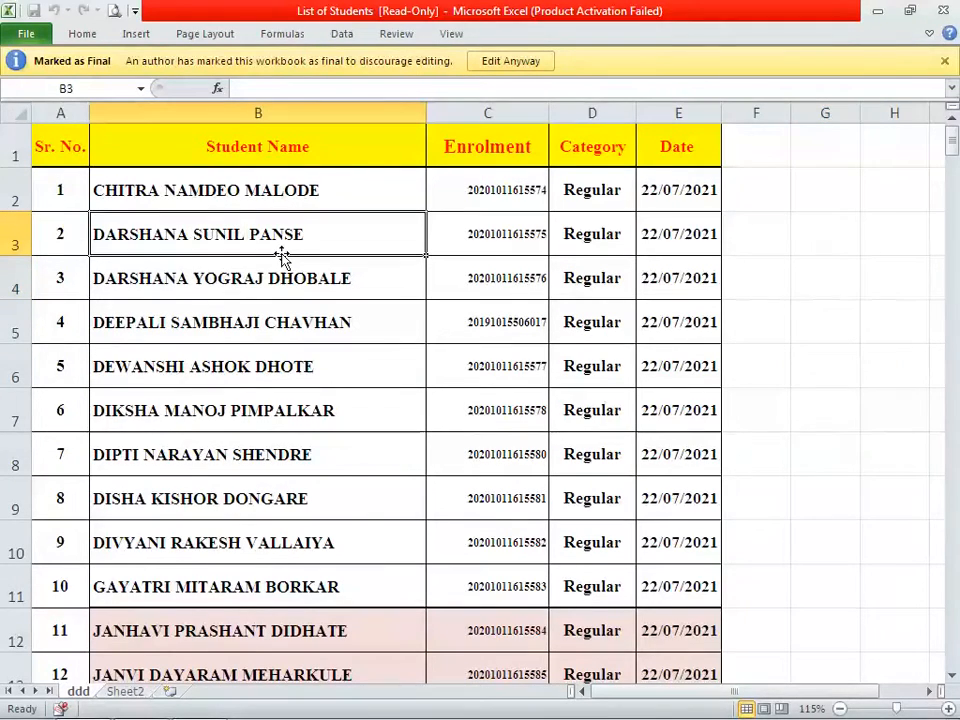
{"action": "left_click", "coordinate": [508, 272]}
{"action": "left_click", "coordinate": [611, 313]}
{"action": "left_click", "coordinate": [682, 268]}
{"action": "left_click", "coordinate": [557, 339]}
{"action": "left_click", "coordinate": [394, 371]}
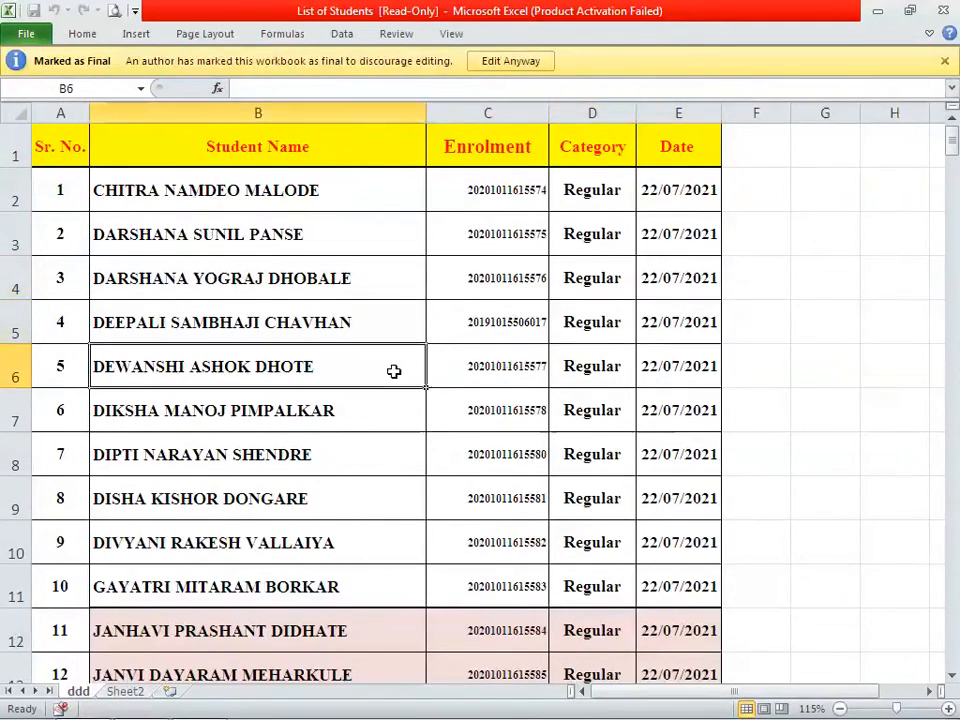
{"action": "left_click", "coordinate": [136, 34]}
{"action": "left_click", "coordinate": [202, 36]}
{"action": "left_click", "coordinate": [300, 36]}
{"action": "left_click", "coordinate": [342, 34]}
{"action": "left_click", "coordinate": [396, 34]}
{"action": "left_click", "coordinate": [451, 34]}
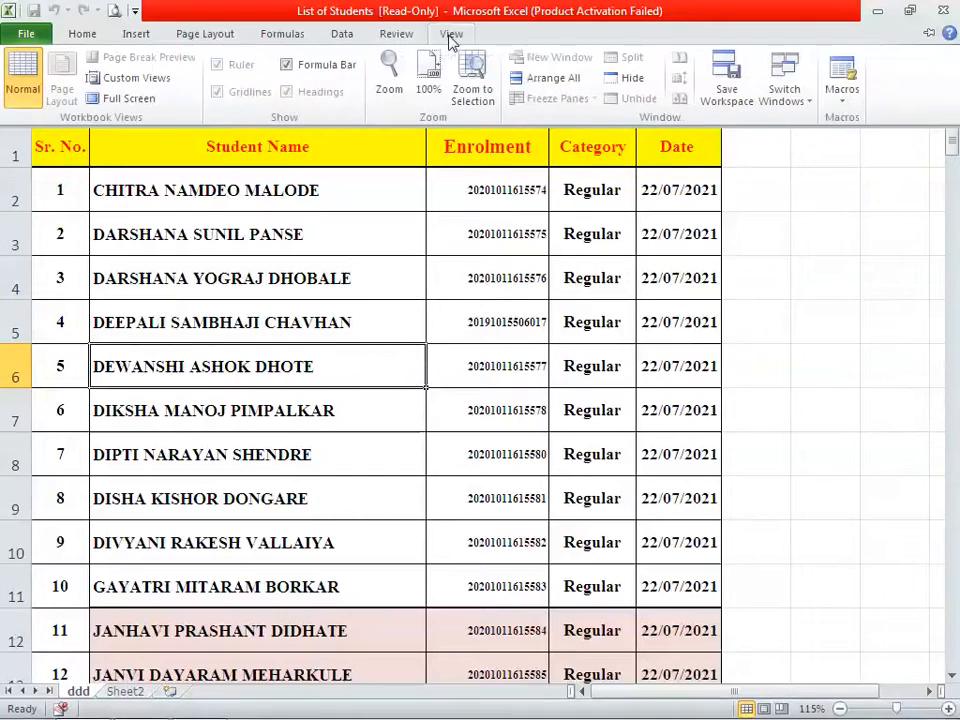
{"action": "left_click", "coordinate": [315, 302]}
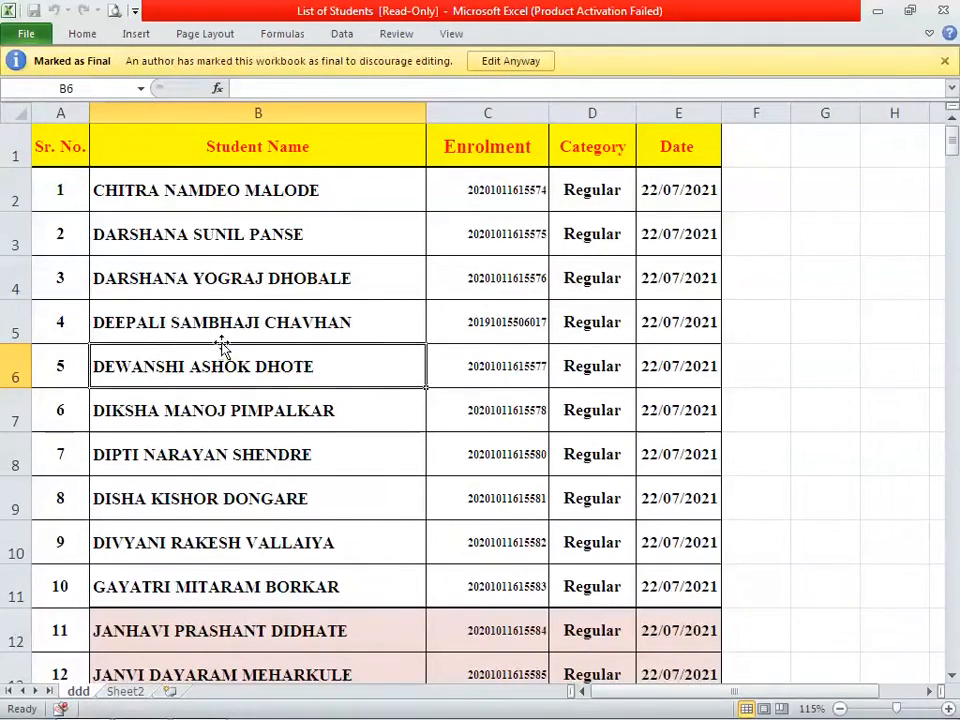
Turn off the workbook's Mark as Final setting and return to the worksheet
{"action": "left_click", "coordinate": [29, 36]}
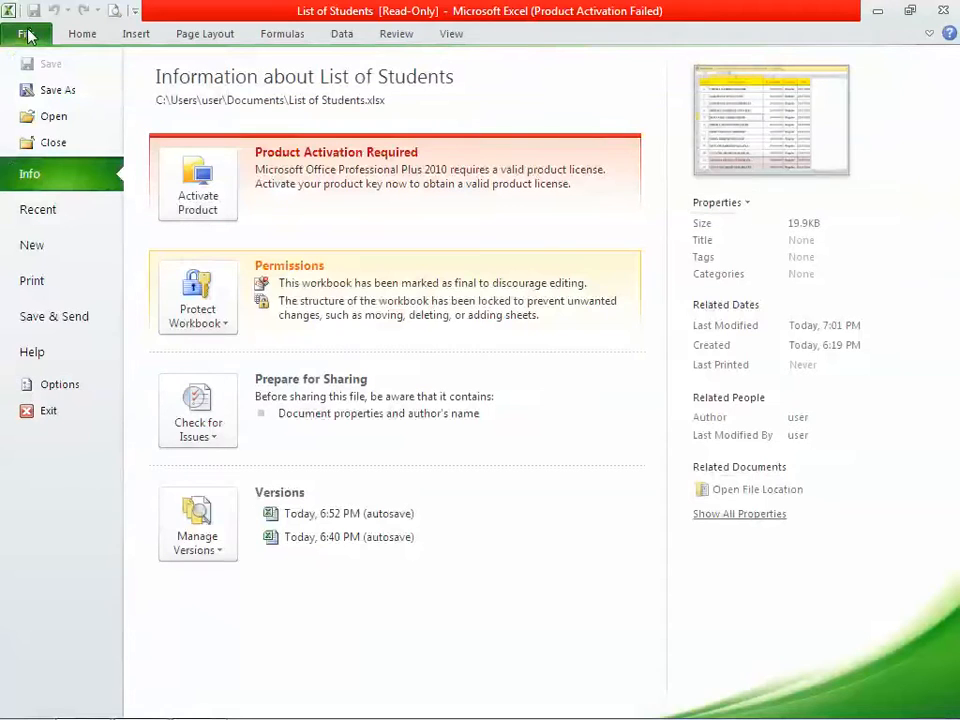
{"action": "left_click", "coordinate": [214, 326]}
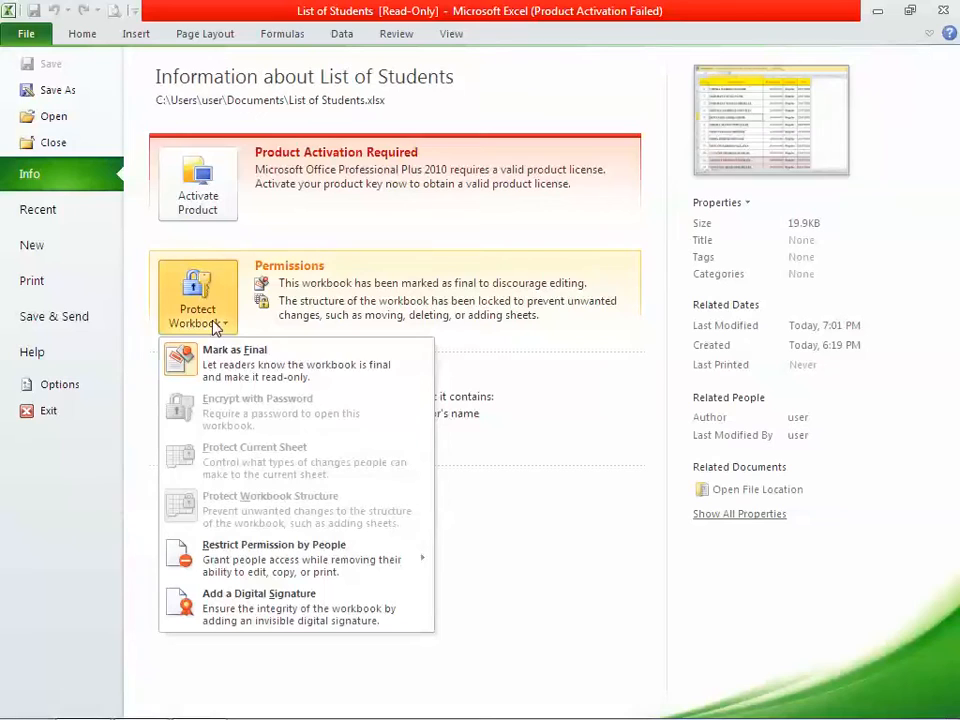
{"action": "left_click", "coordinate": [256, 360]}
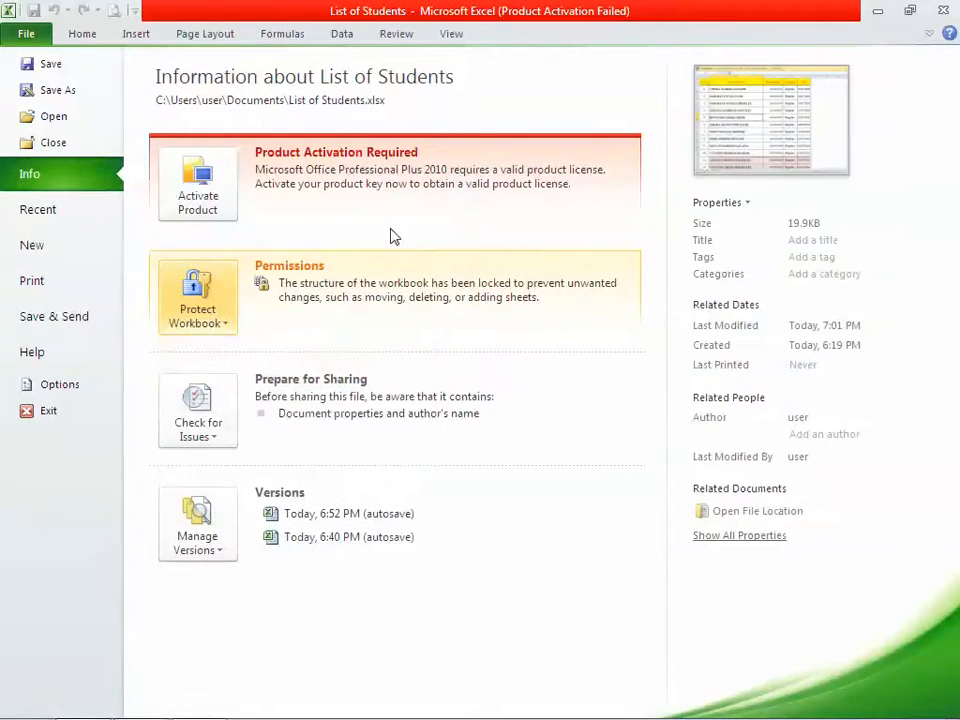
{"action": "key", "text": "Escape"}
Colour the first student's name in B2 red, then open the File Info page
{"action": "left_click", "coordinate": [261, 240]}
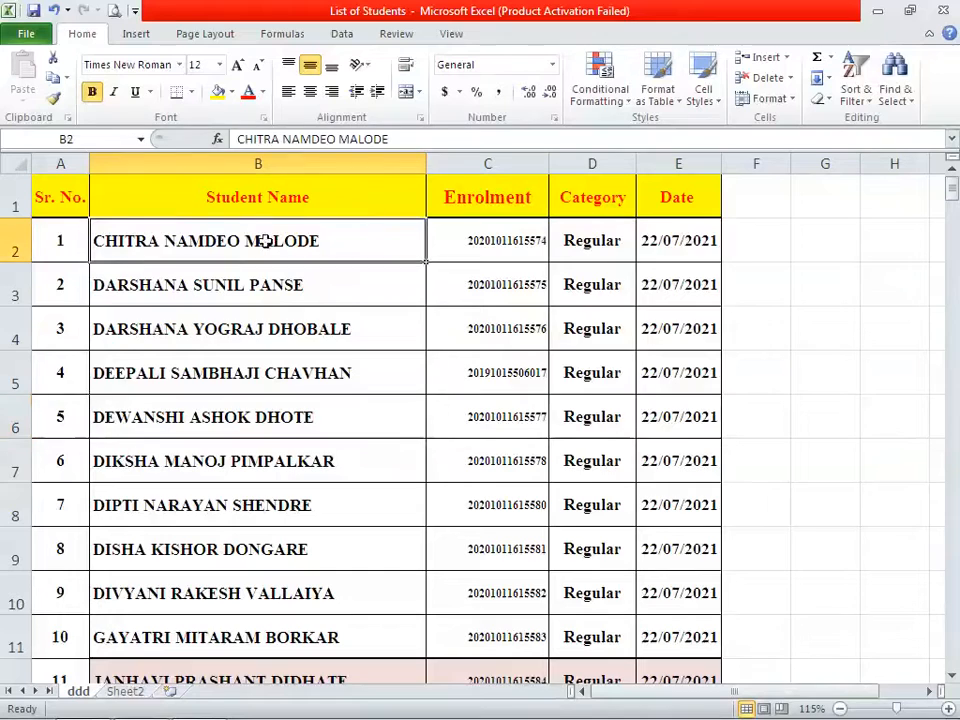
{"action": "left_click", "coordinate": [249, 93]}
{"action": "left_click", "coordinate": [321, 291]}
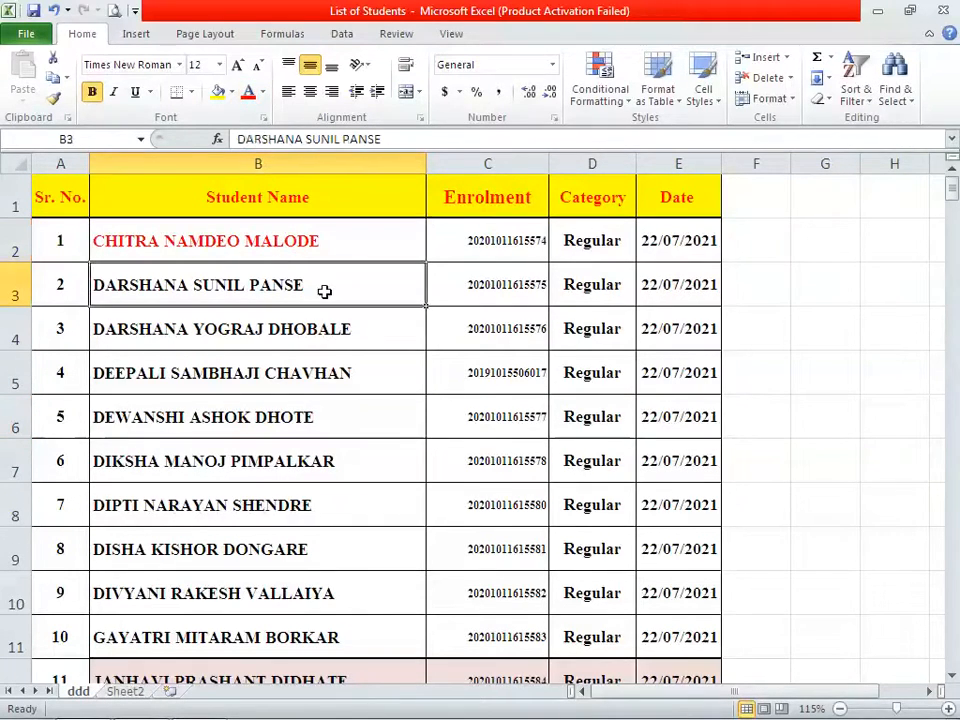
{"action": "right_click", "coordinate": [330, 298]}
{"action": "key", "text": "Escape"}
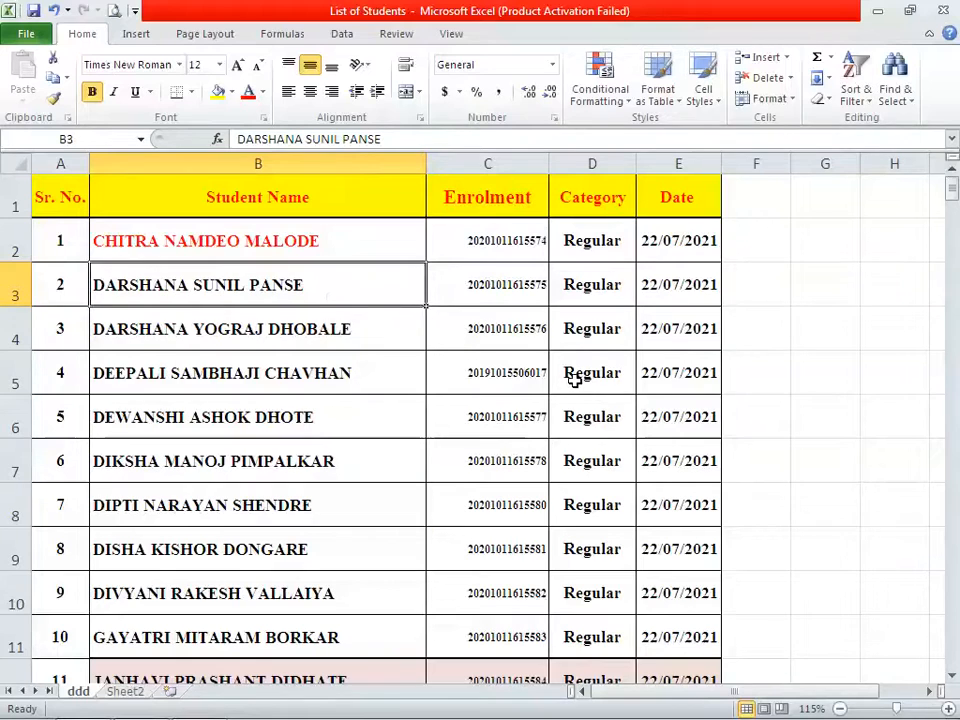
{"action": "left_click", "coordinate": [26, 34]}
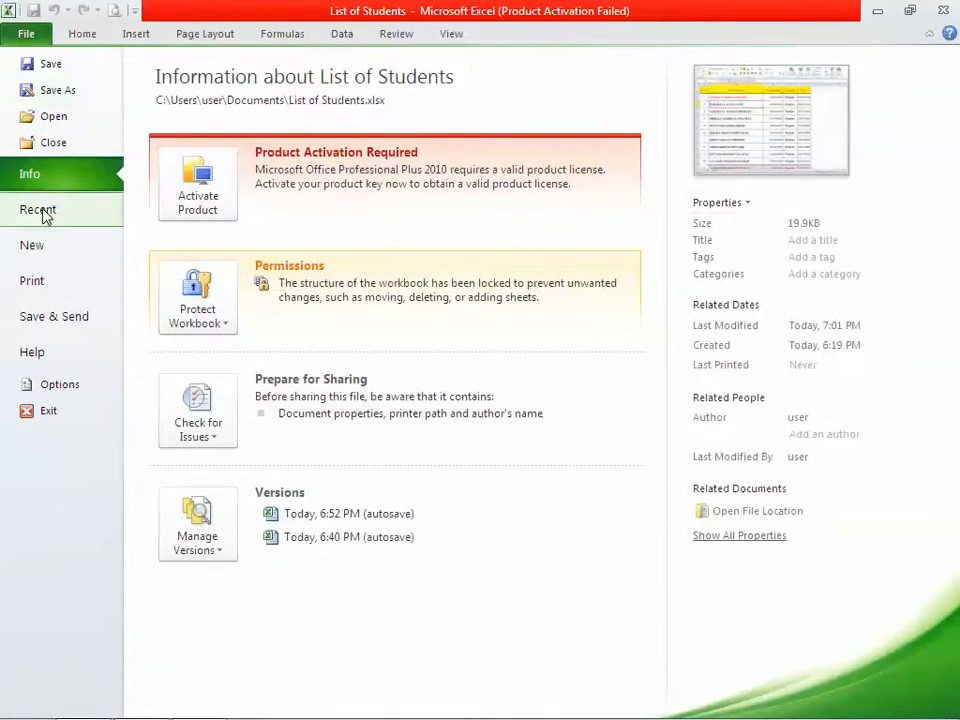
Begin an Encrypt with Password attempt, then cancel the confirmation and abandon it
{"action": "left_click", "coordinate": [197, 305]}
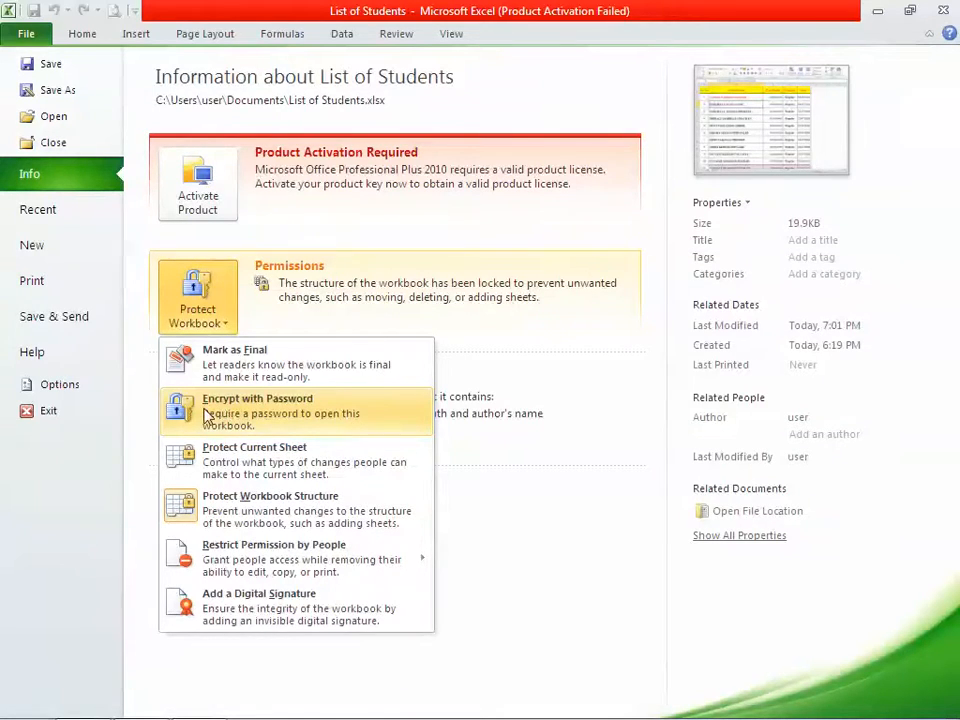
{"action": "left_click", "coordinate": [285, 410]}
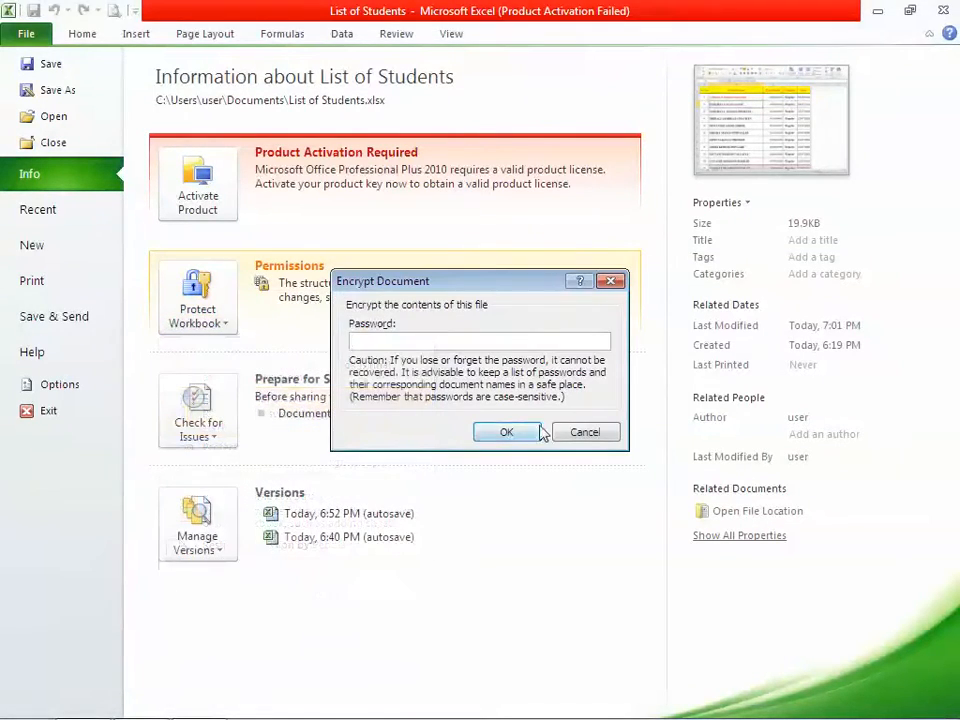
{"action": "type", "text": "••"}
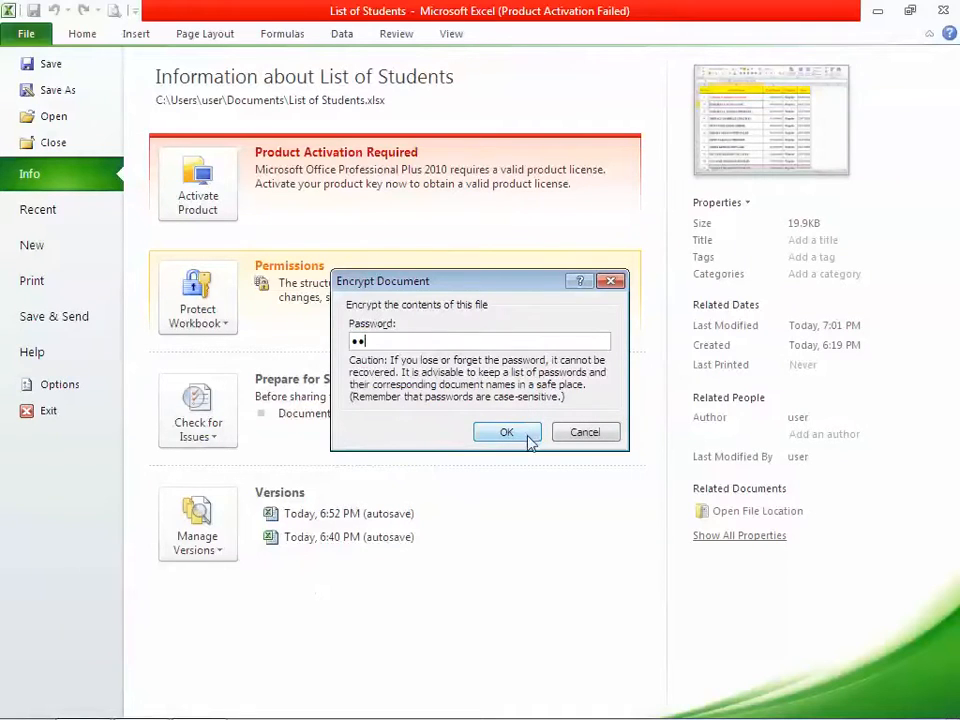
{"action": "left_click", "coordinate": [509, 430]}
{"action": "type", "text": "••"}
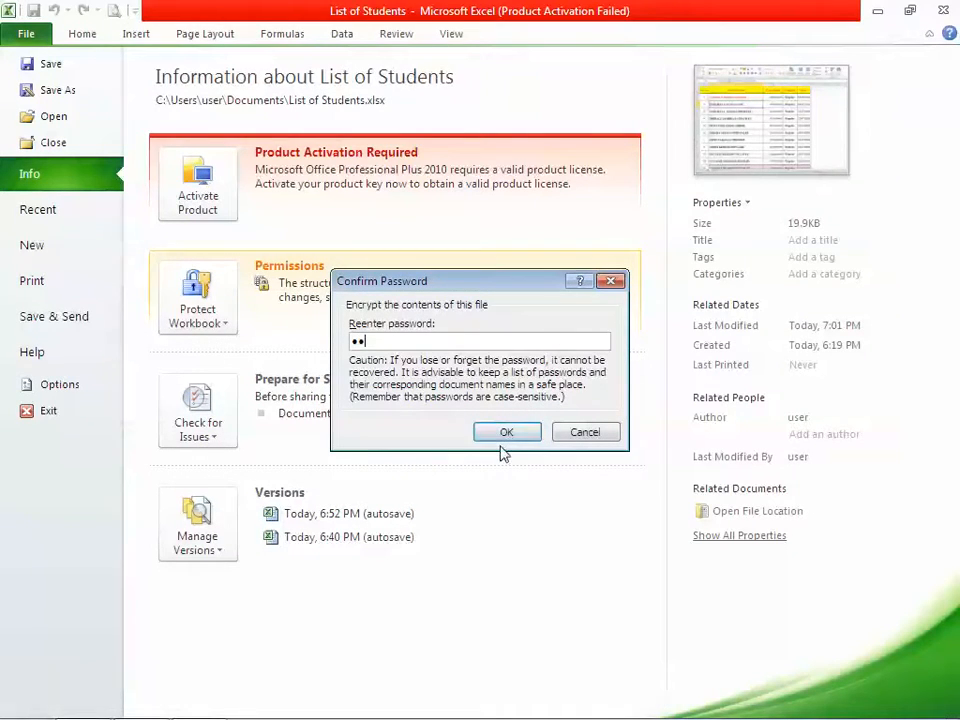
{"action": "left_click", "coordinate": [583, 433]}
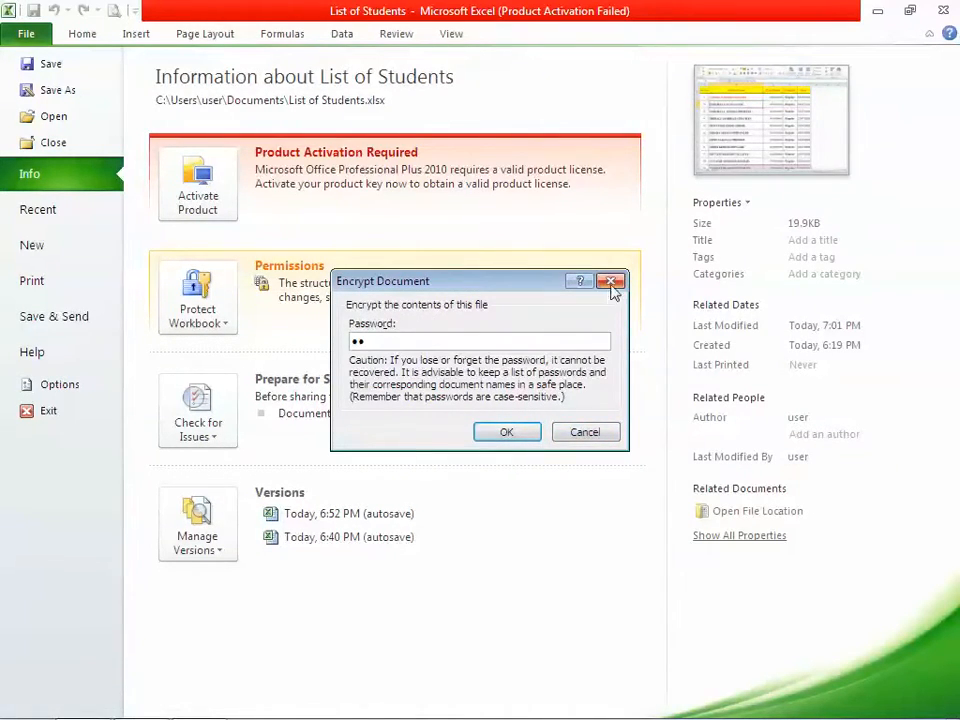
{"action": "left_click", "coordinate": [610, 281]}
Encrypt the workbook with a confirmed password to open, then close it
{"action": "left_click", "coordinate": [198, 316]}
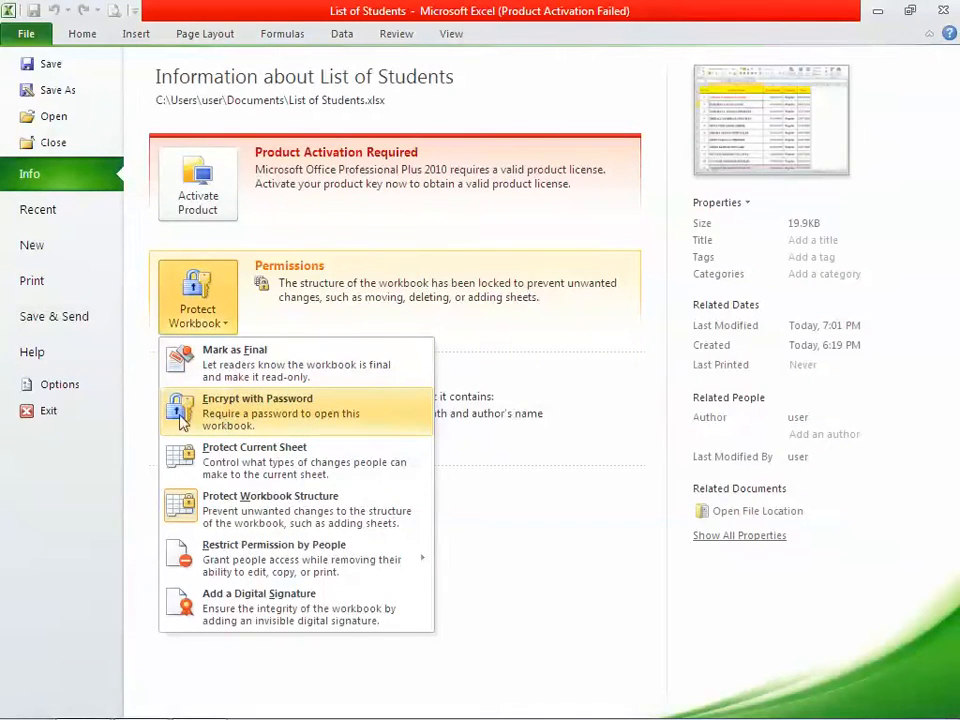
{"action": "left_click", "coordinate": [240, 414]}
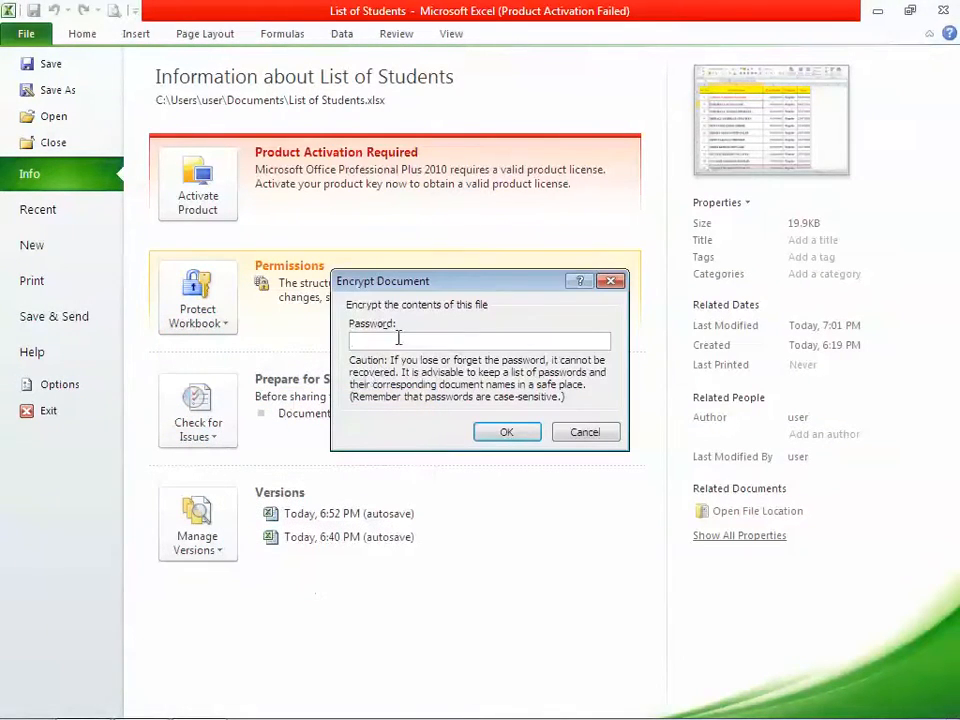
{"action": "type", "text": "12"}
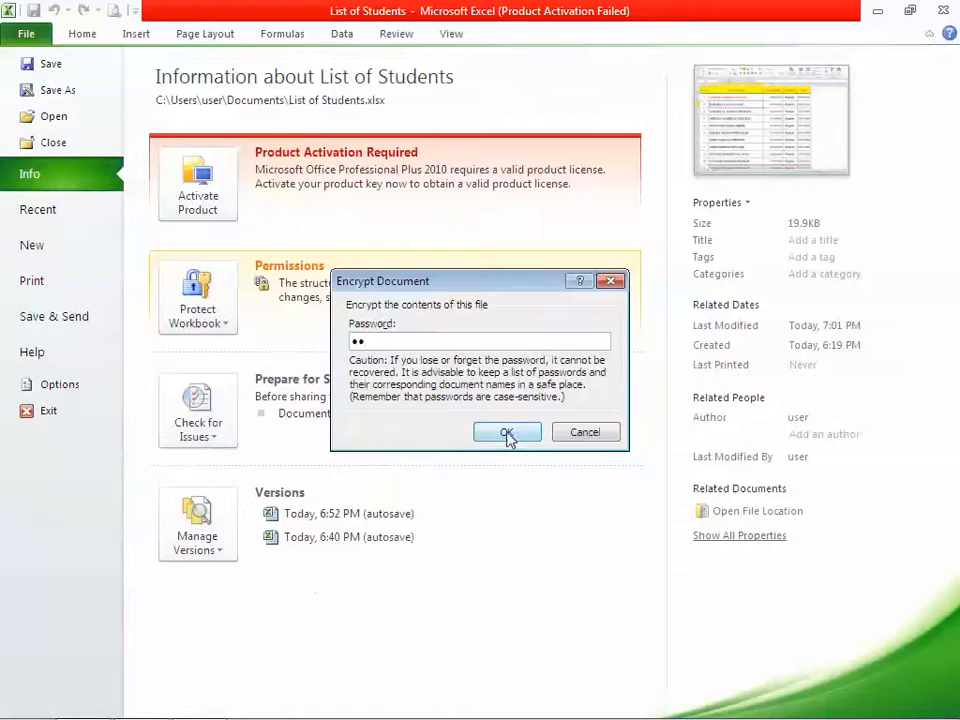
{"action": "left_click", "coordinate": [507, 436]}
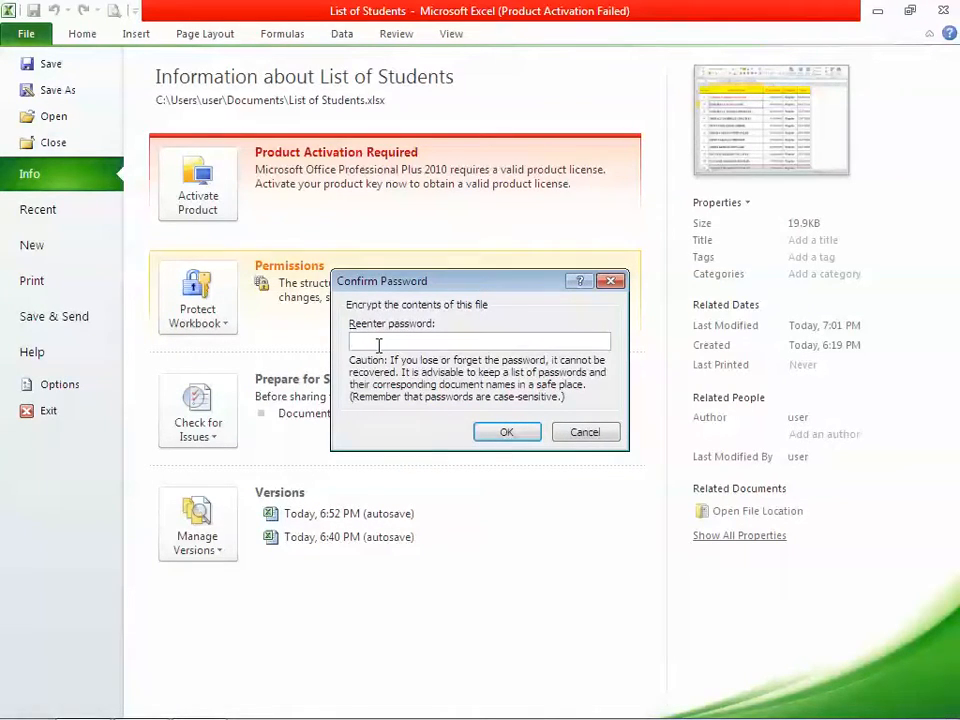
{"action": "type", "text": "12"}
{"action": "left_click", "coordinate": [500, 433]}
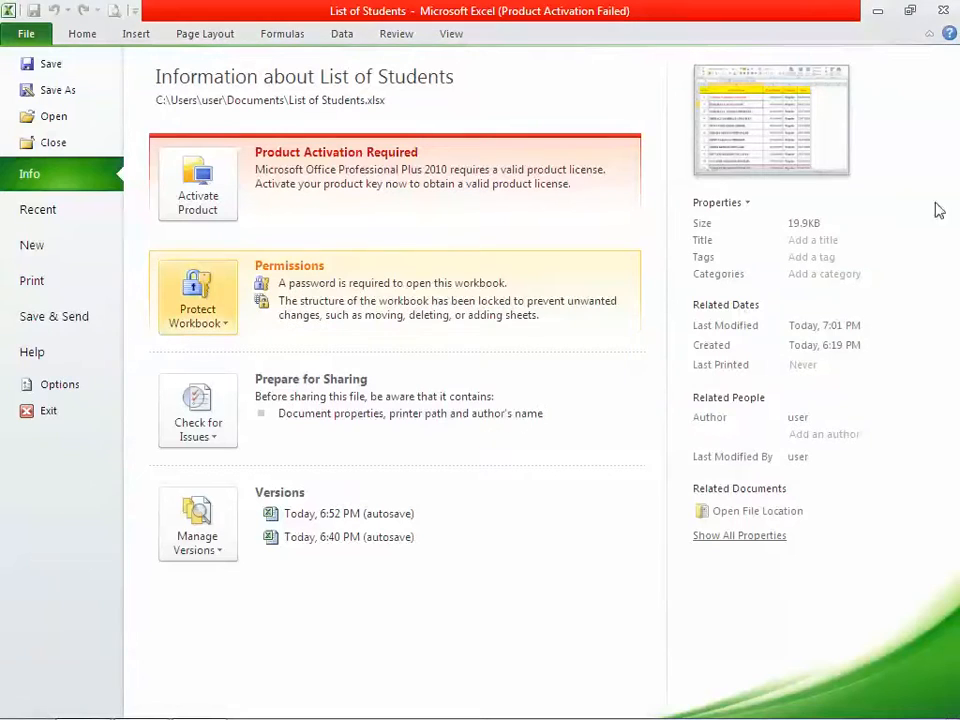
{"action": "left_click", "coordinate": [944, 12]}
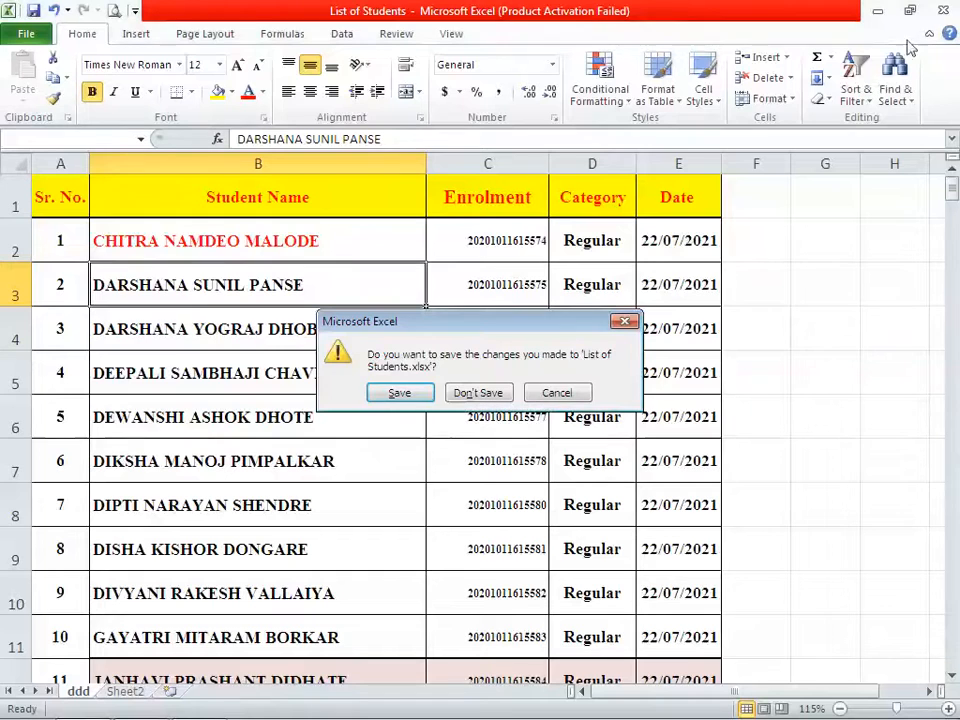
Save changes on closing, then reopen List of Students from the Start menu with its password
{"action": "left_click", "coordinate": [410, 394]}
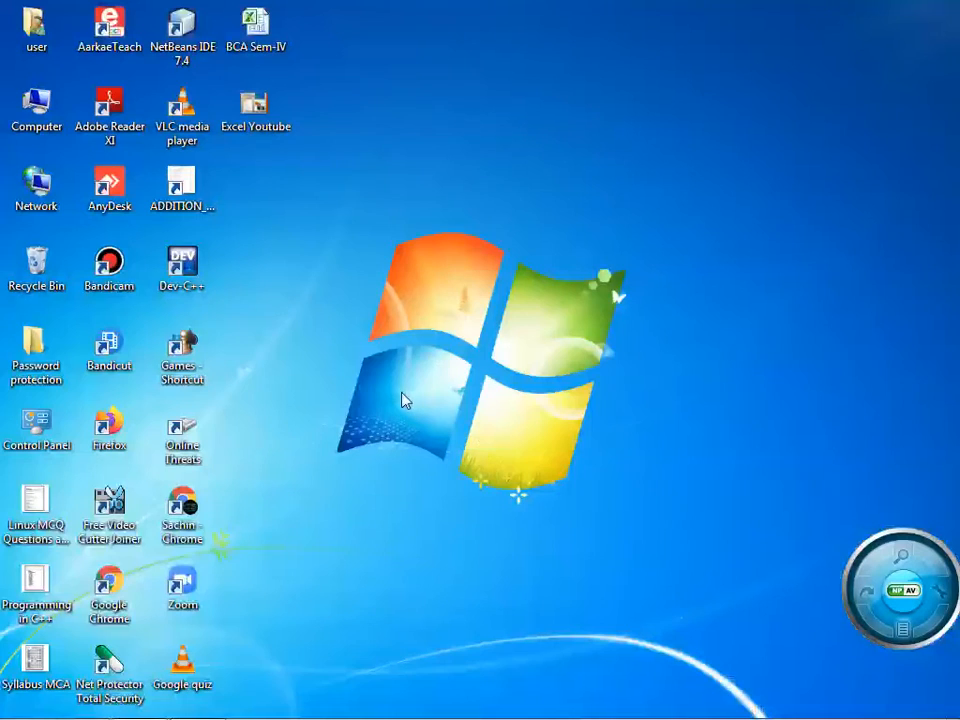
{"action": "left_click", "coordinate": [25, 705]}
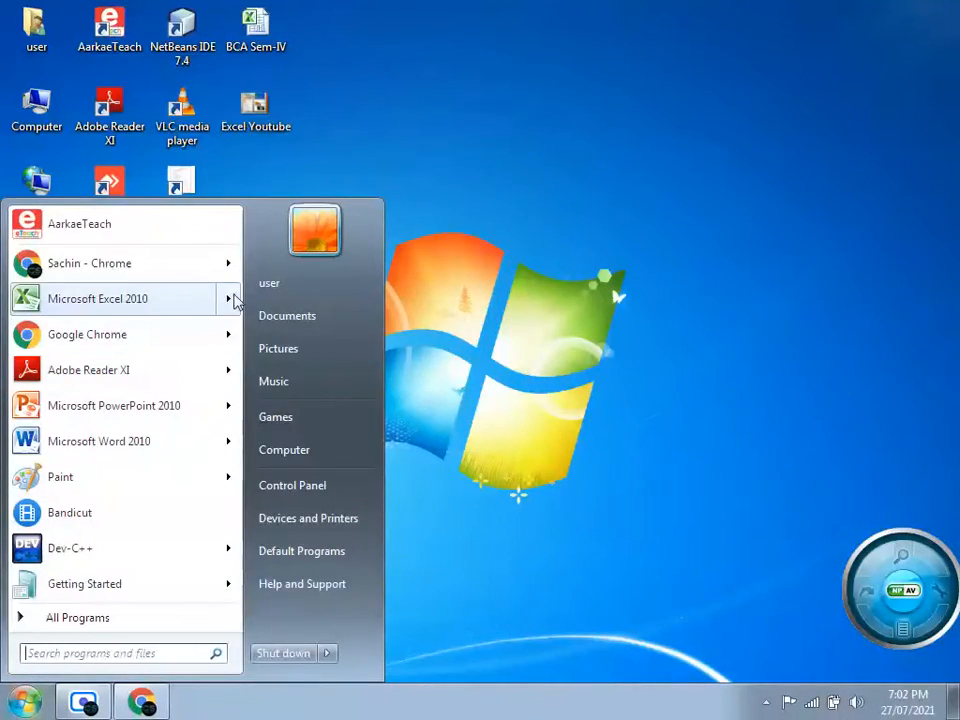
{"action": "mouse_move", "coordinate": [232, 299]}
{"action": "left_click", "coordinate": [324, 238]}
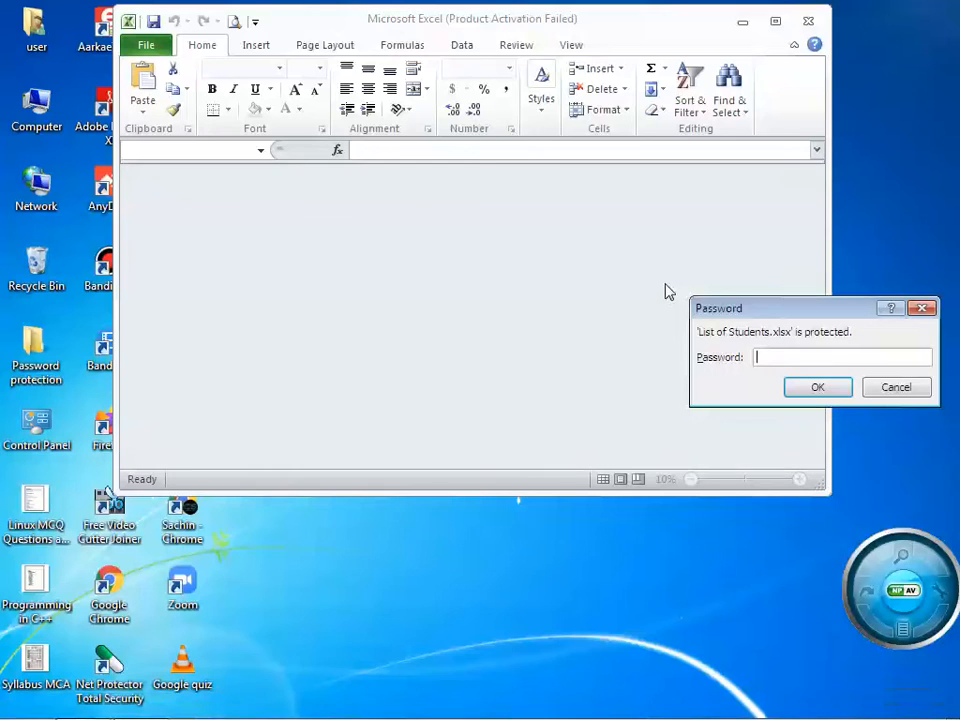
{"action": "type", "text": "••"}
{"action": "left_click", "coordinate": [814, 387]}
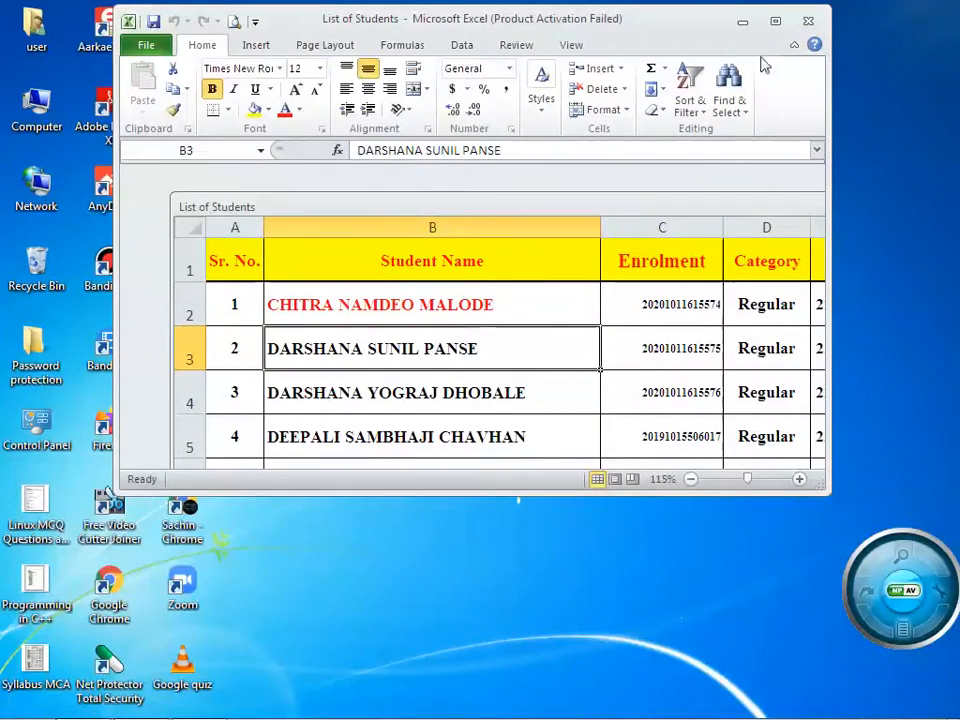
Maximize Excel, dismiss the Office activation notice, and show the File Info page
{"action": "left_click", "coordinate": [774, 21]}
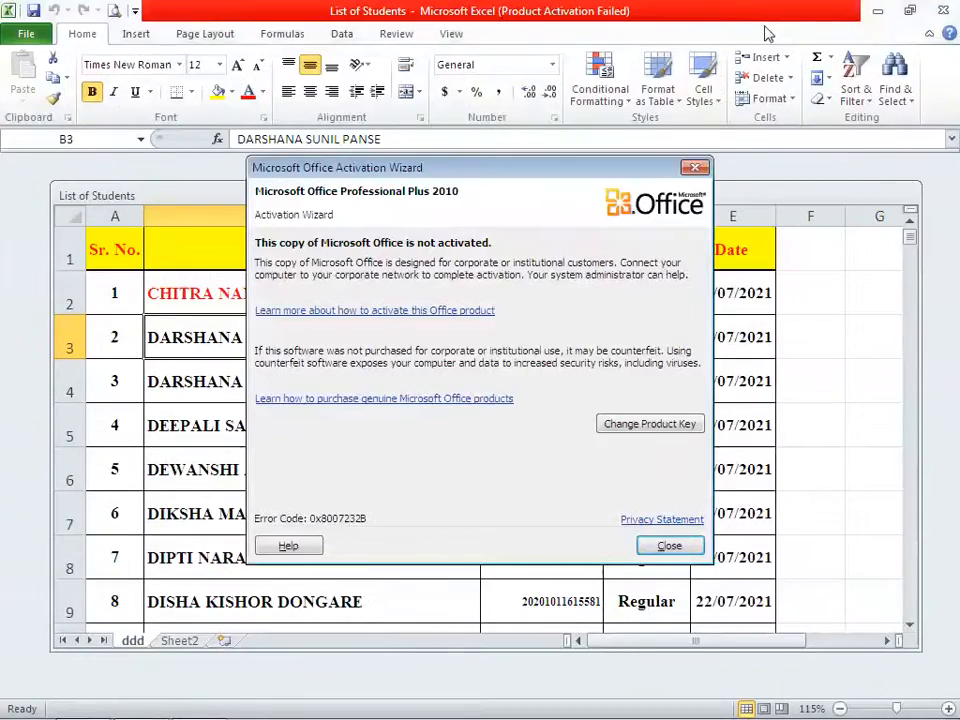
{"action": "left_click", "coordinate": [669, 545]}
{"action": "left_click", "coordinate": [26, 33]}
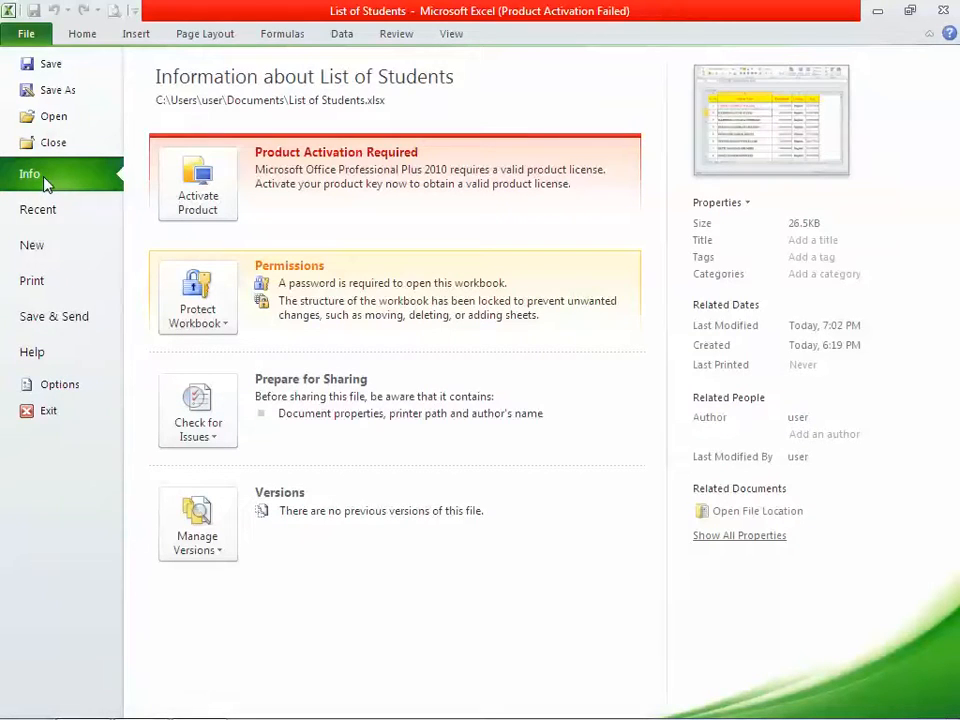
Clear the workbook's password to open in Encrypt with Password
{"action": "left_click", "coordinate": [208, 295]}
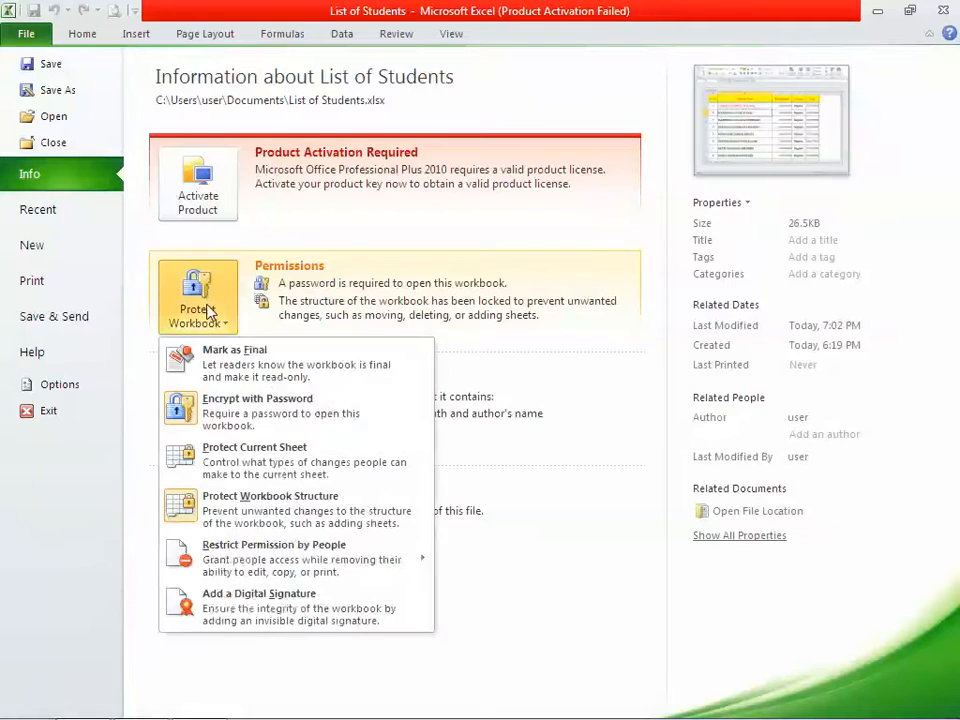
{"action": "left_click", "coordinate": [224, 415]}
{"action": "type", "text": "12"}
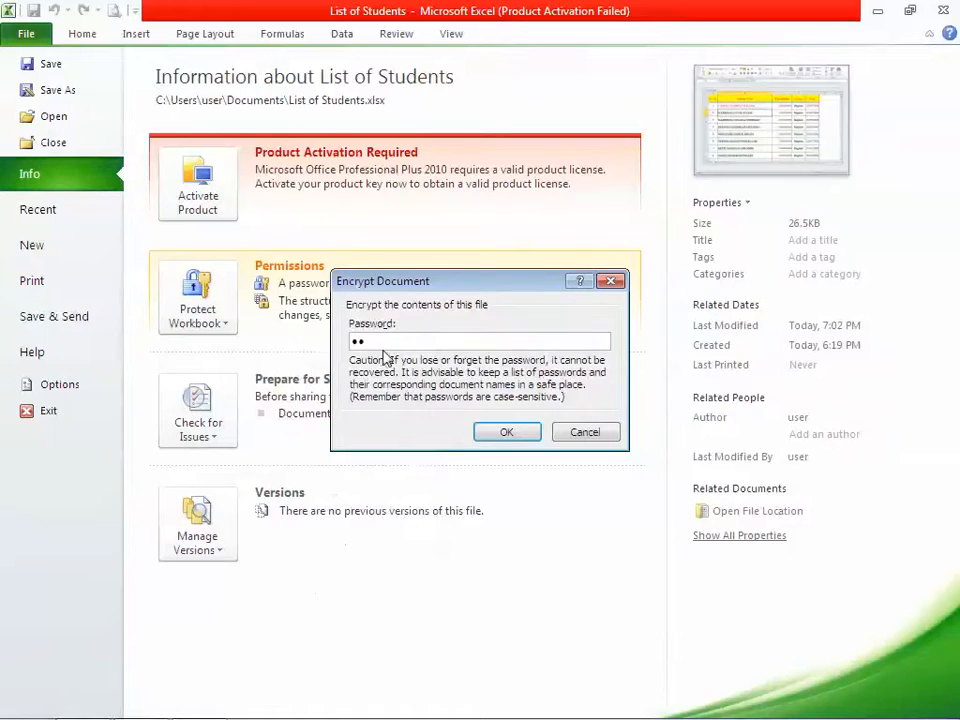
{"action": "left_click_drag", "start_coordinate": [381, 340], "coordinate": [287, 342]}
{"action": "left_click", "coordinate": [506, 434]}
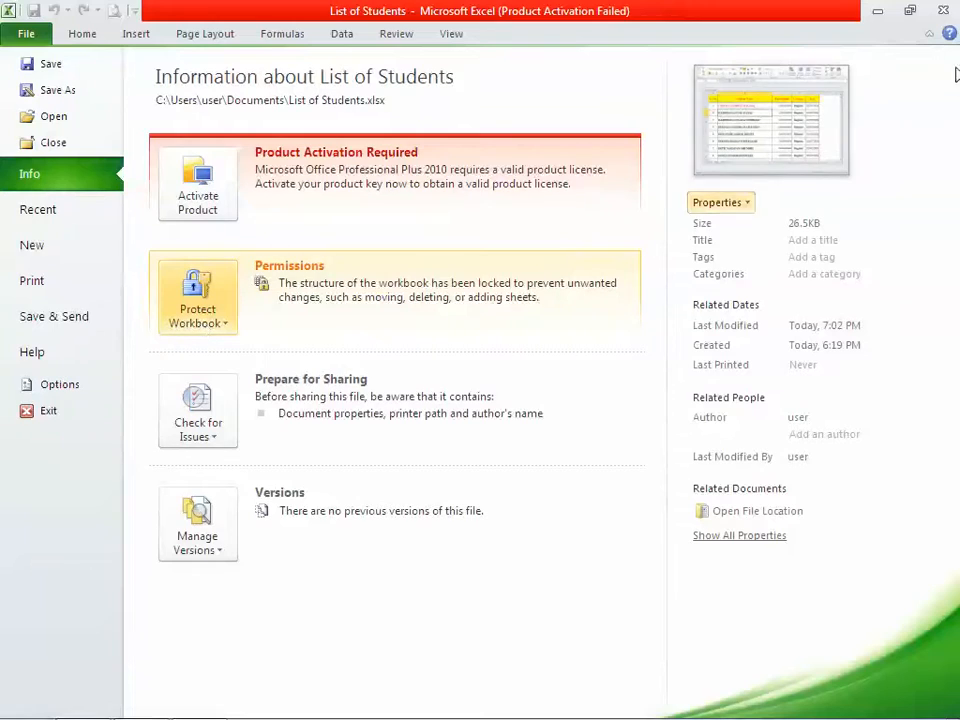
Close Excel saving changes, and reopen List of Students from the Start menu
{"action": "left_click", "coordinate": [943, 14]}
{"action": "left_click", "coordinate": [425, 392]}
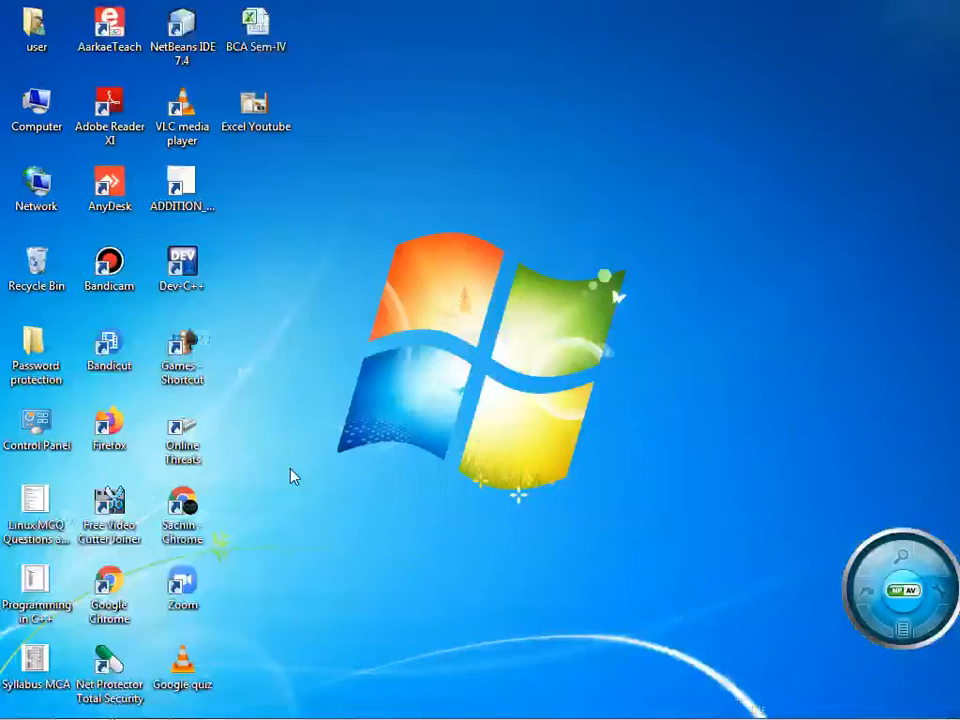
{"action": "left_click", "coordinate": [24, 701]}
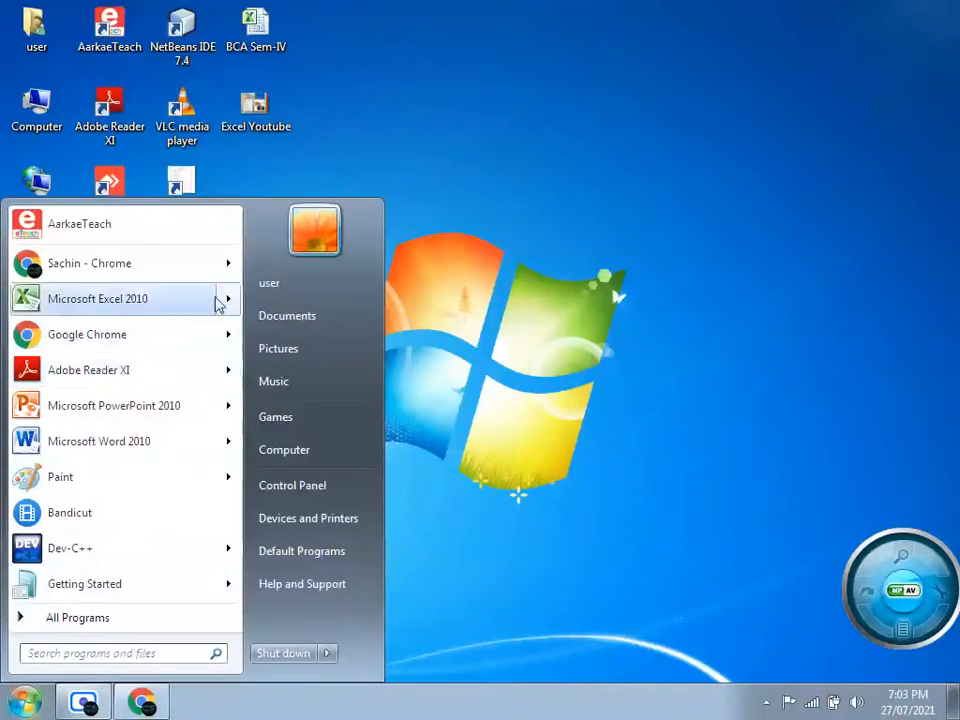
{"action": "mouse_move", "coordinate": [236, 300]}
{"action": "left_click", "coordinate": [320, 240]}
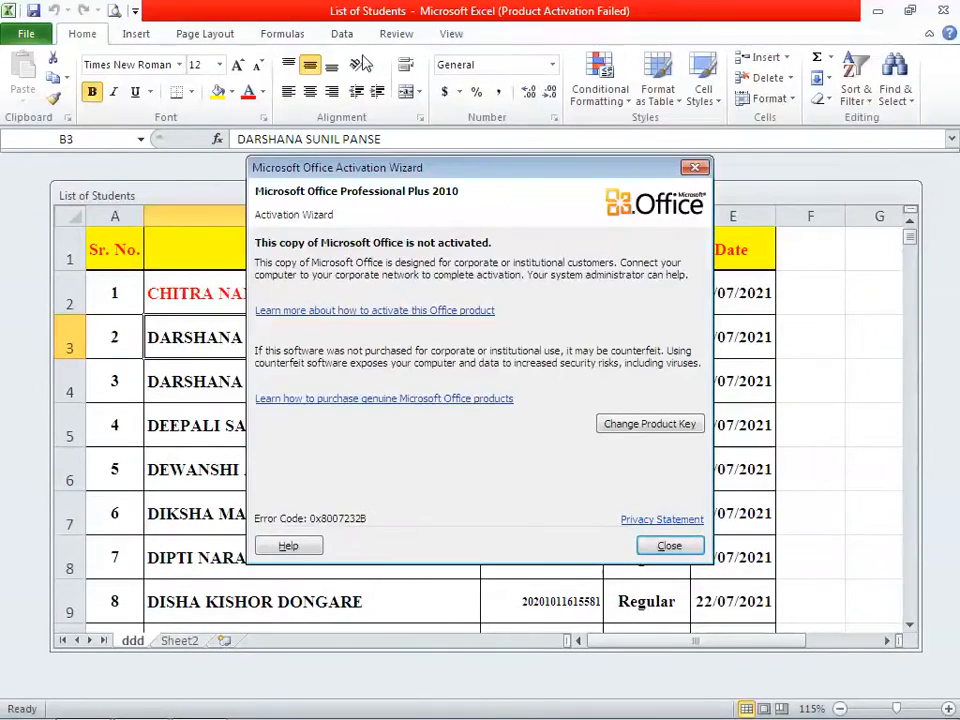
Dismiss the activation notice, review Review tab and File Info protection options, then return to the sheet
{"action": "left_click", "coordinate": [669, 546]}
{"action": "left_click", "coordinate": [396, 34]}
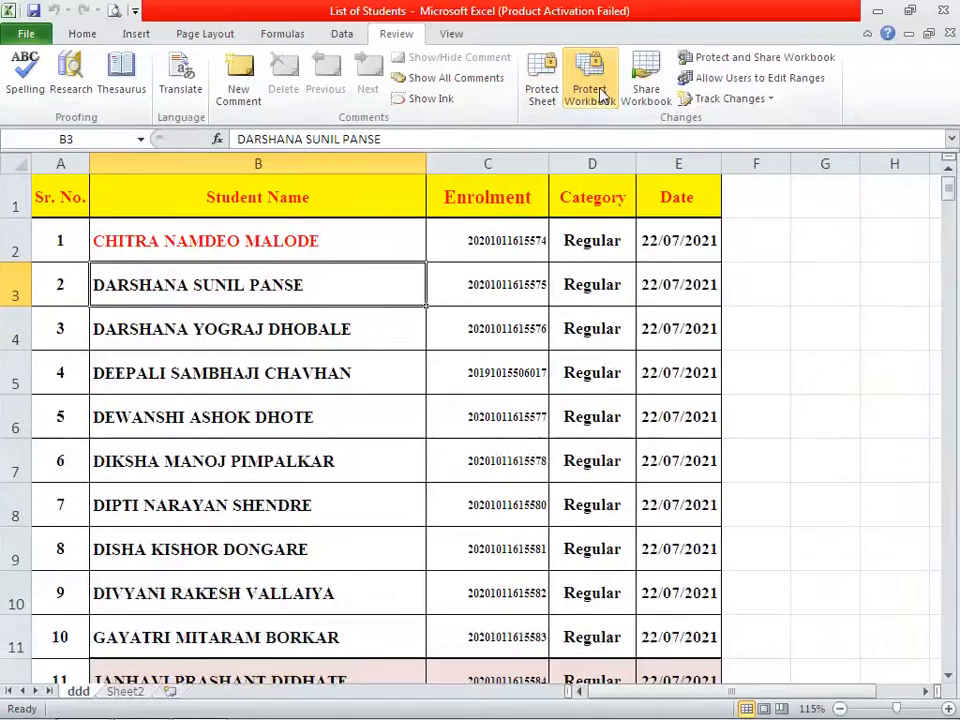
{"action": "left_click", "coordinate": [24, 33]}
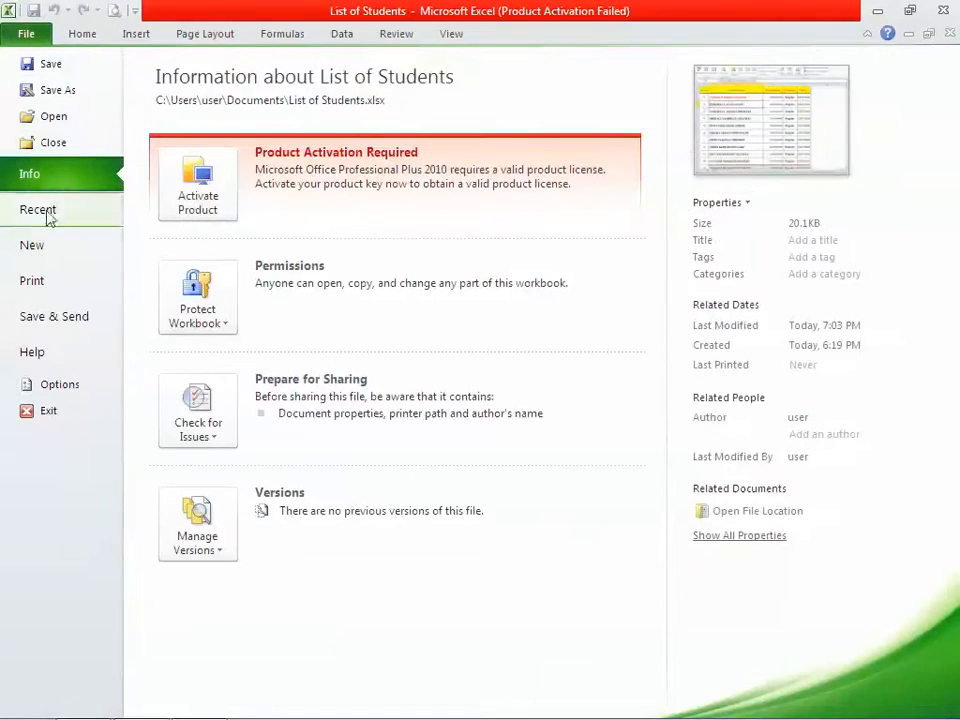
{"action": "left_click", "coordinate": [197, 300]}
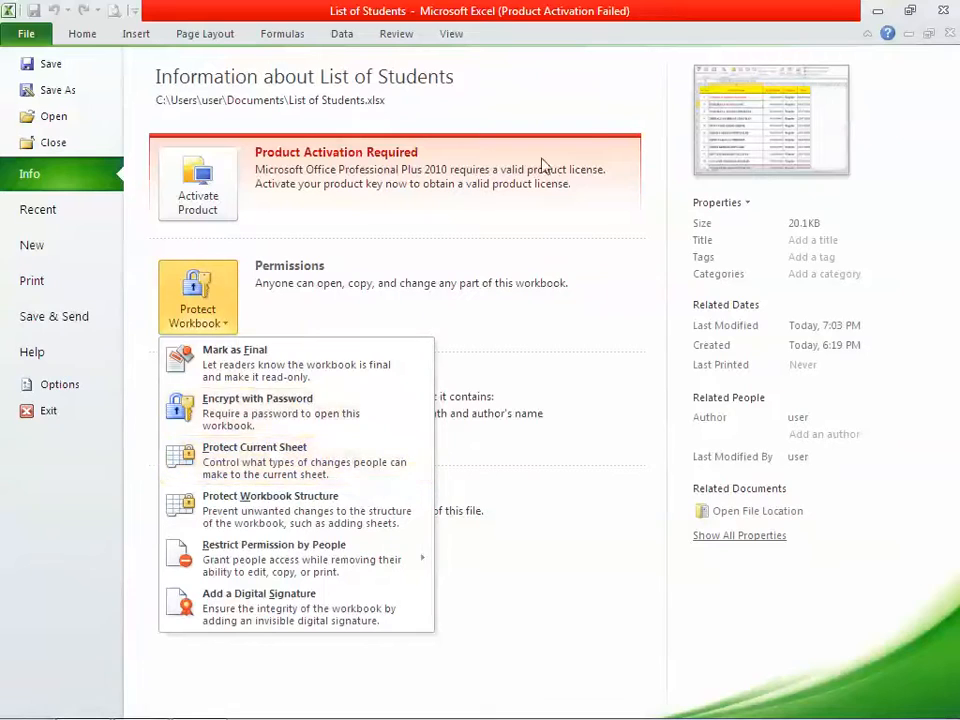
{"action": "left_click", "coordinate": [564, 101]}
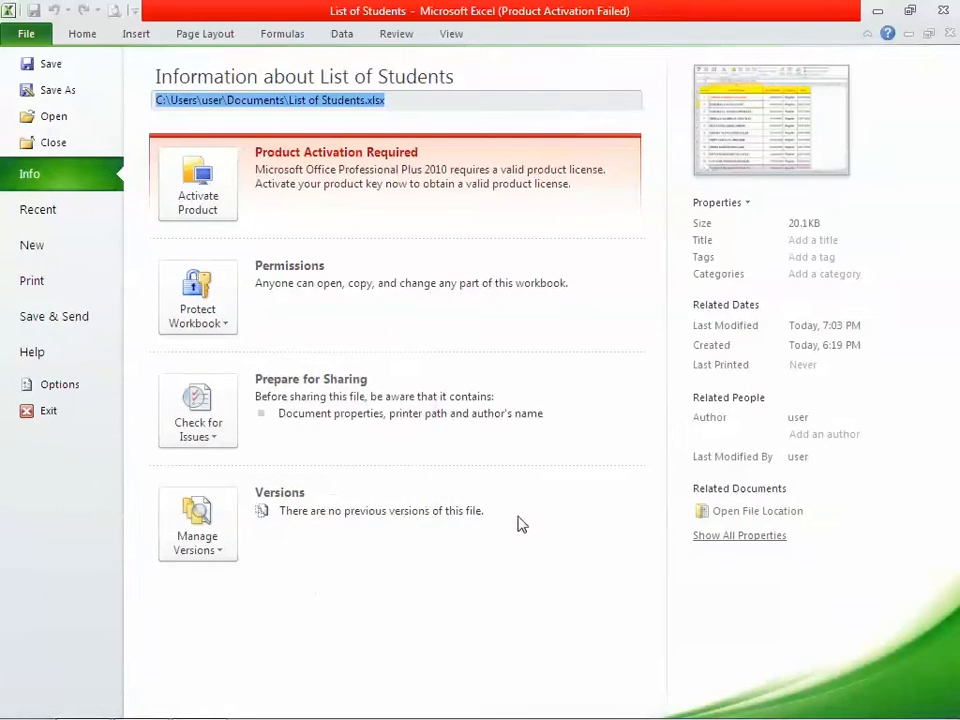
{"action": "key", "text": "Escape"}
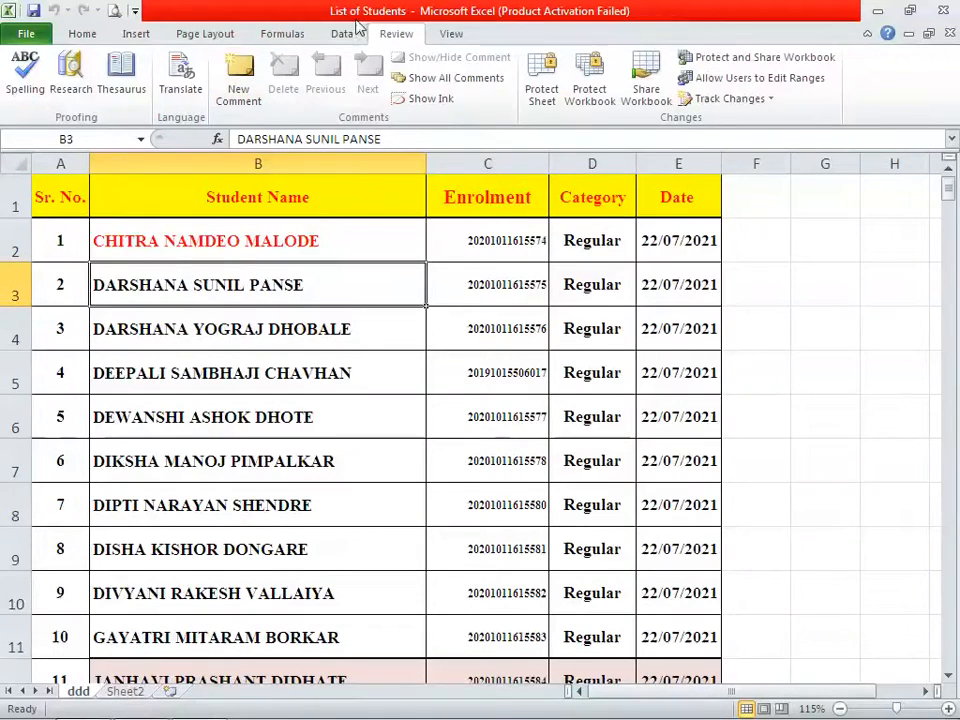
Open Save As, view then cancel General Options, and choose the Desktop as destination
{"action": "left_click", "coordinate": [22, 36]}
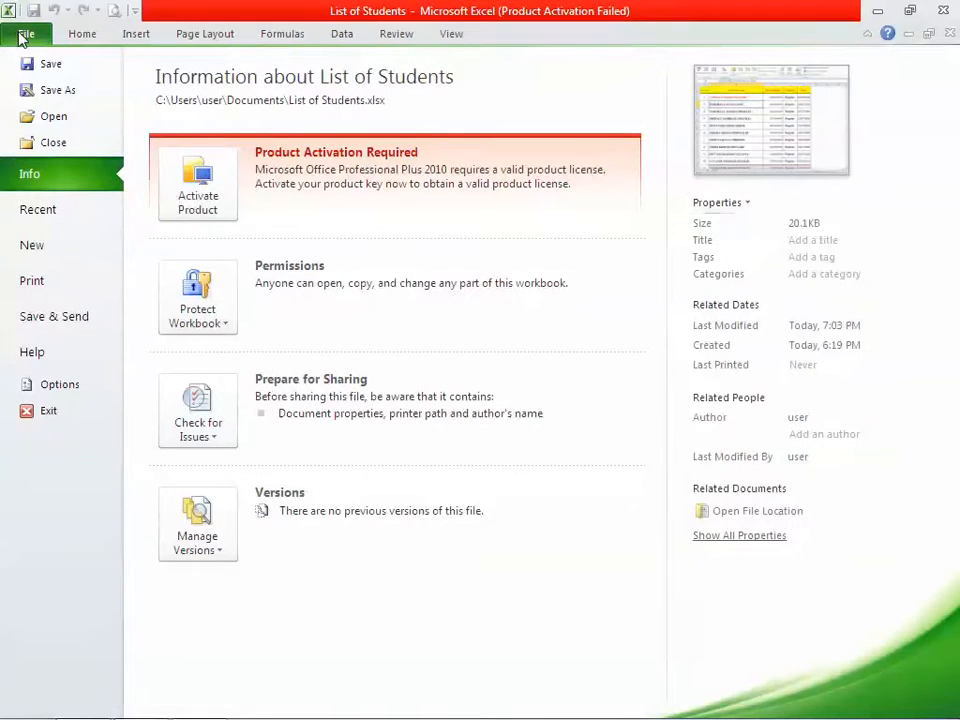
{"action": "left_click", "coordinate": [44, 92]}
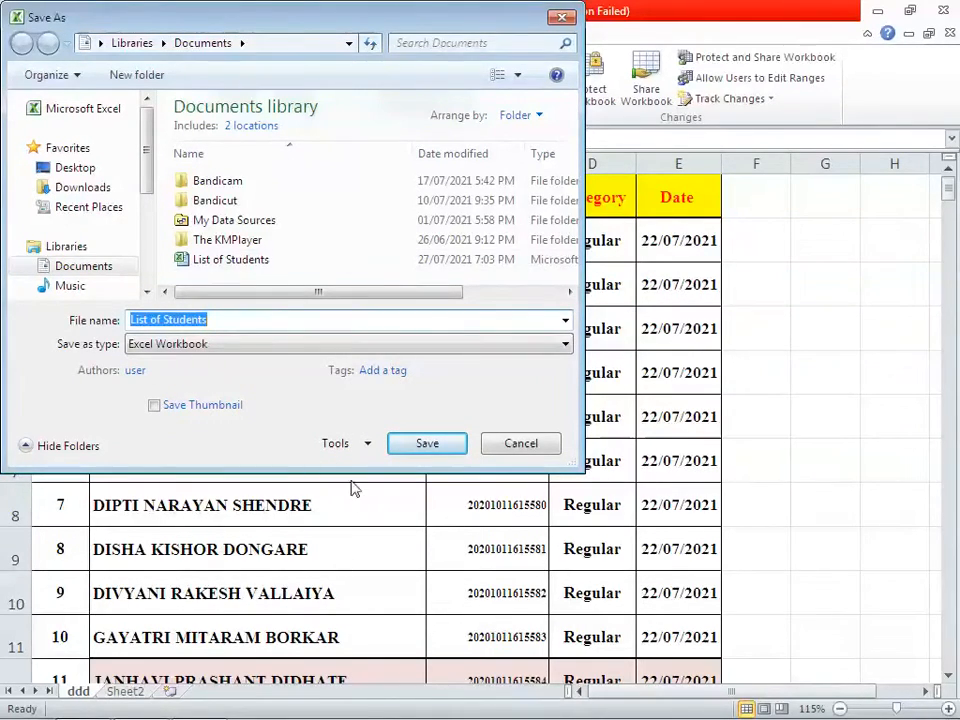
{"action": "left_click", "coordinate": [366, 448]}
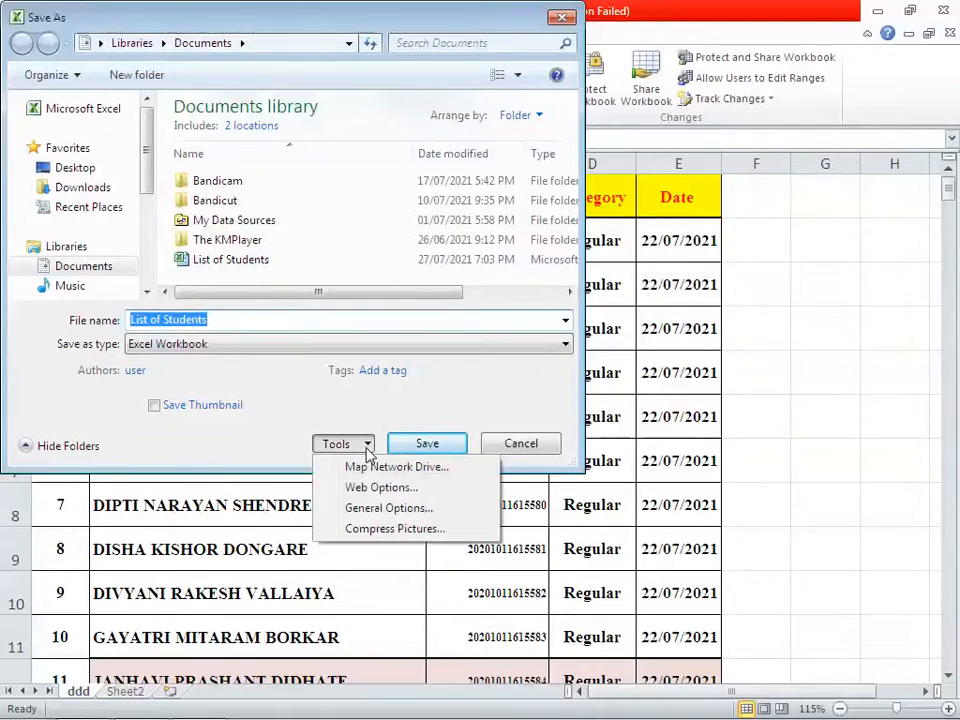
{"action": "left_click", "coordinate": [418, 510]}
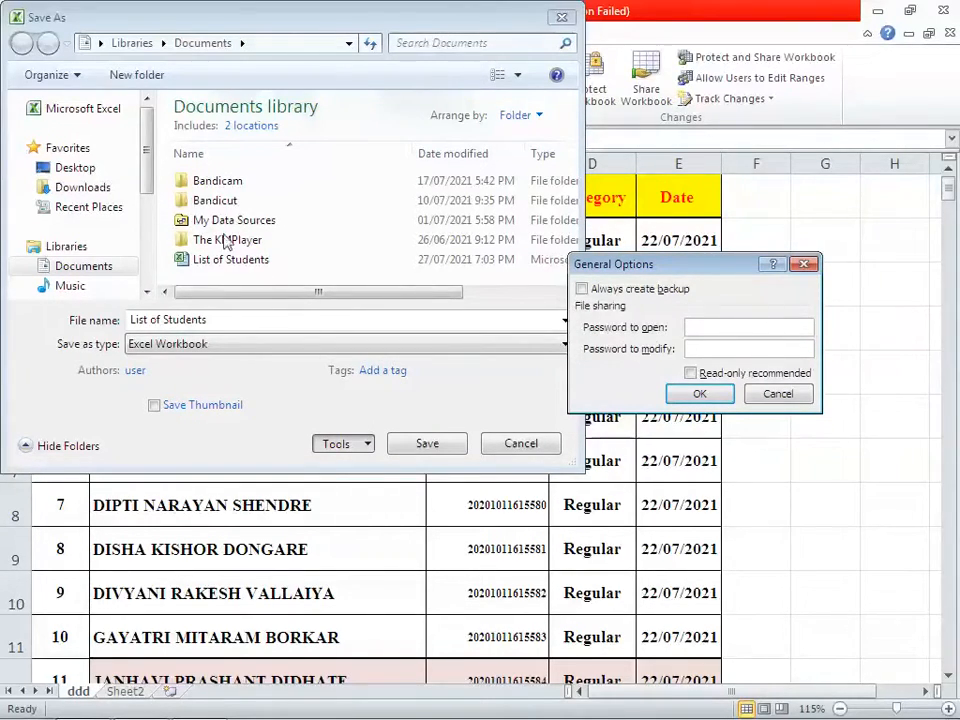
{"action": "left_click", "coordinate": [777, 393]}
{"action": "left_click", "coordinate": [75, 167]}
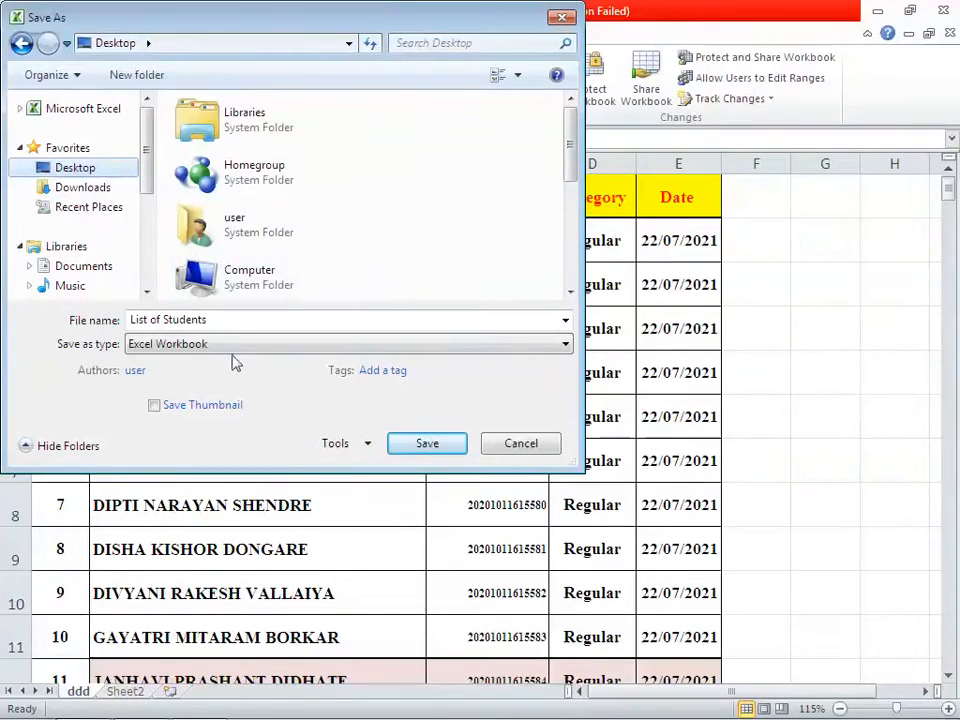
Enable Always create backup, set and confirm open and modify passwords, and save to the Desktop
{"action": "left_click", "coordinate": [366, 444]}
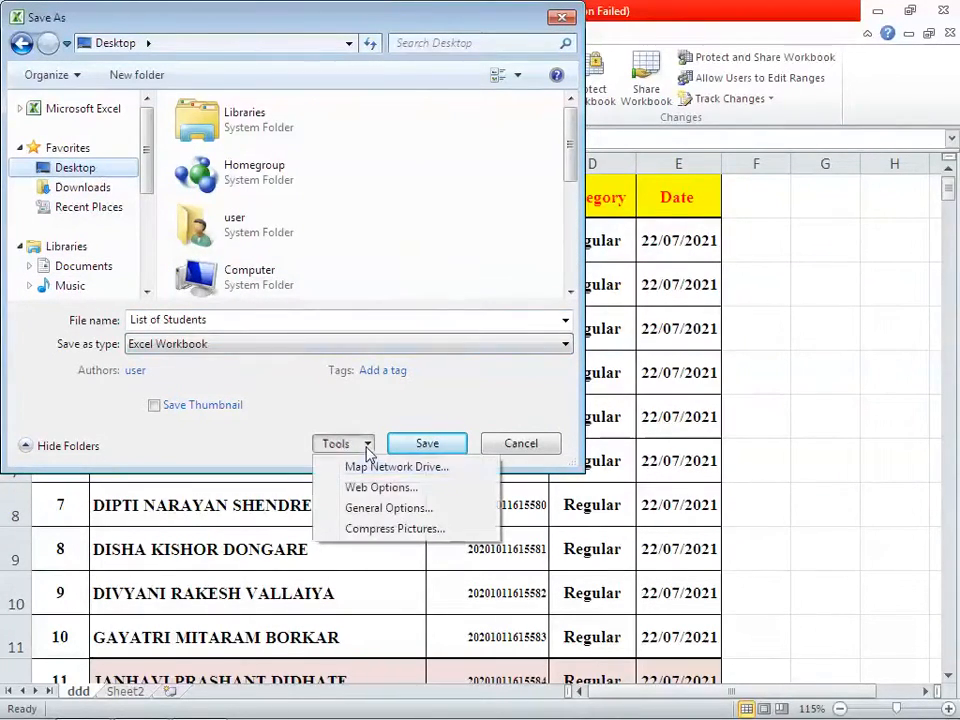
{"action": "left_click", "coordinate": [358, 508]}
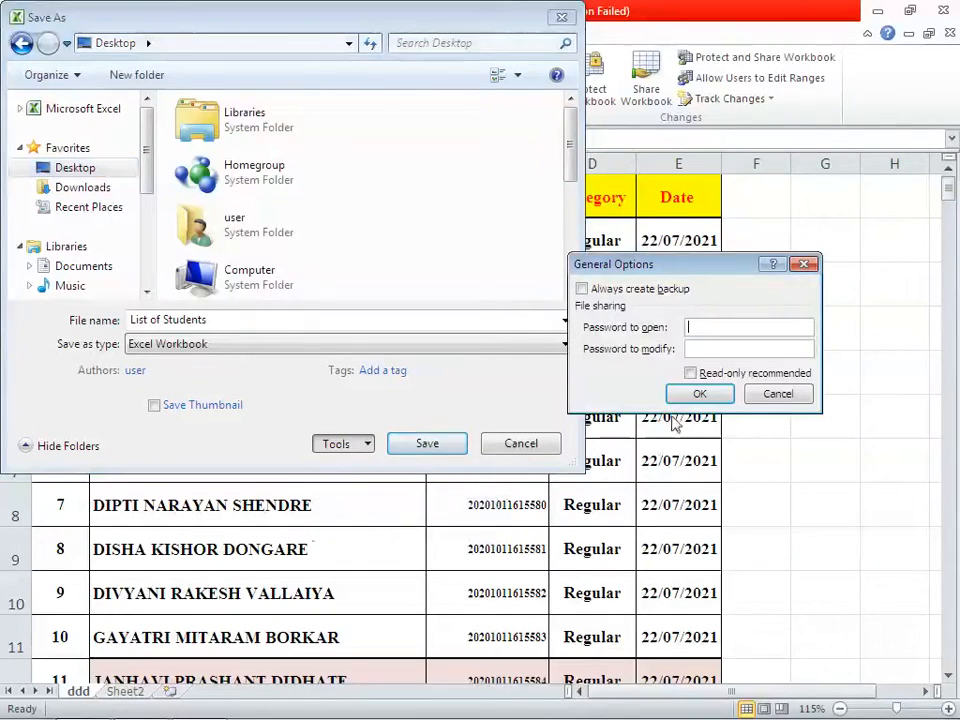
{"action": "left_click", "coordinate": [582, 289]}
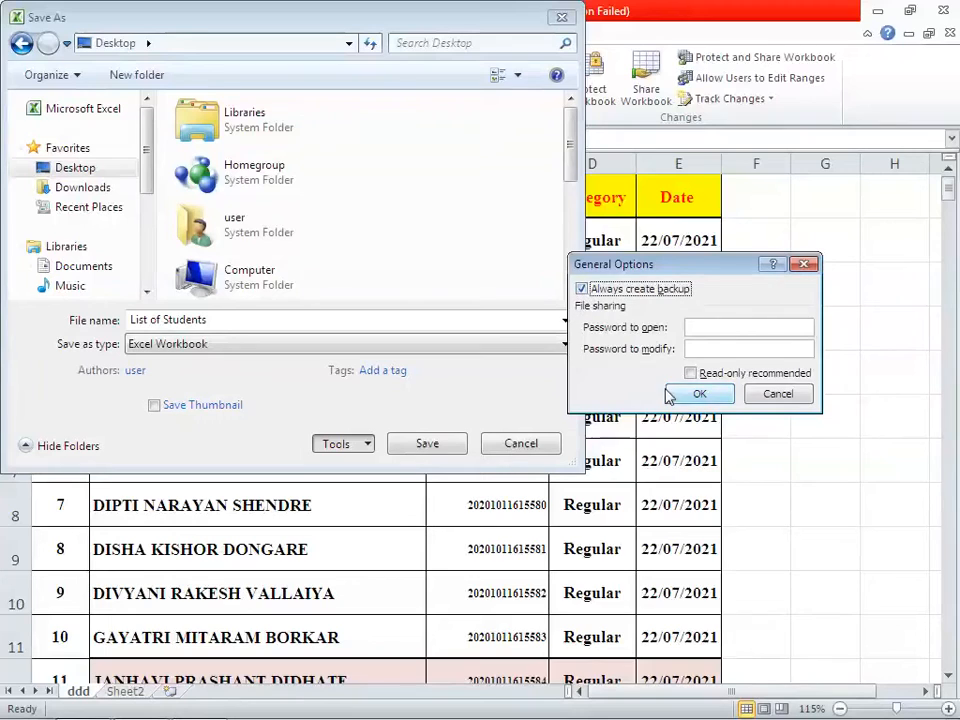
{"action": "left_click", "coordinate": [711, 327]}
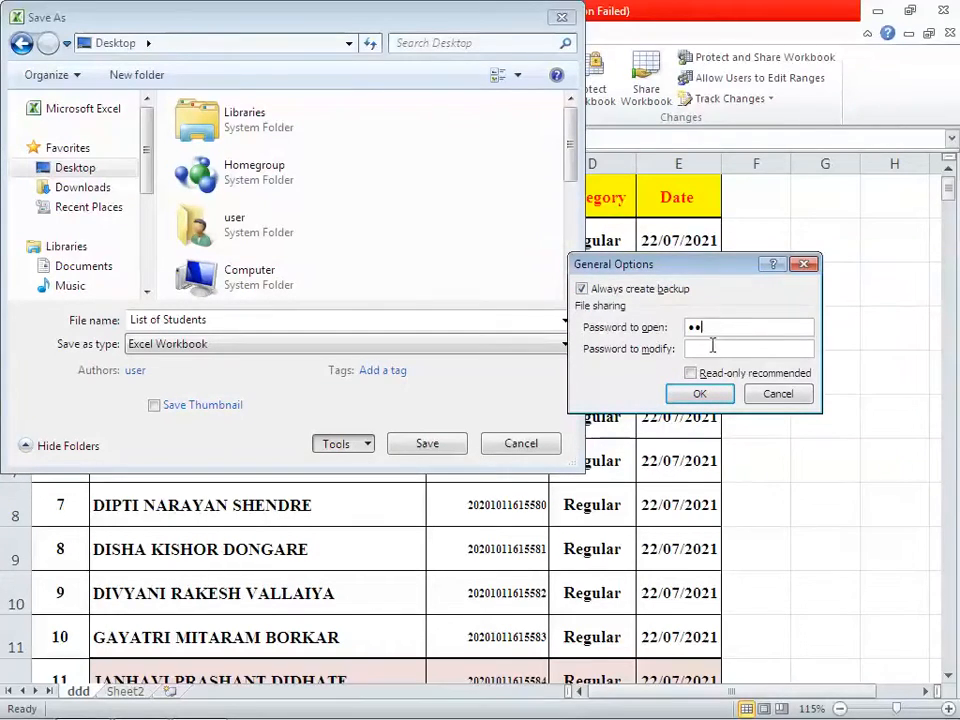
{"action": "type", "text": "••"}
{"action": "left_click", "coordinate": [706, 393]}
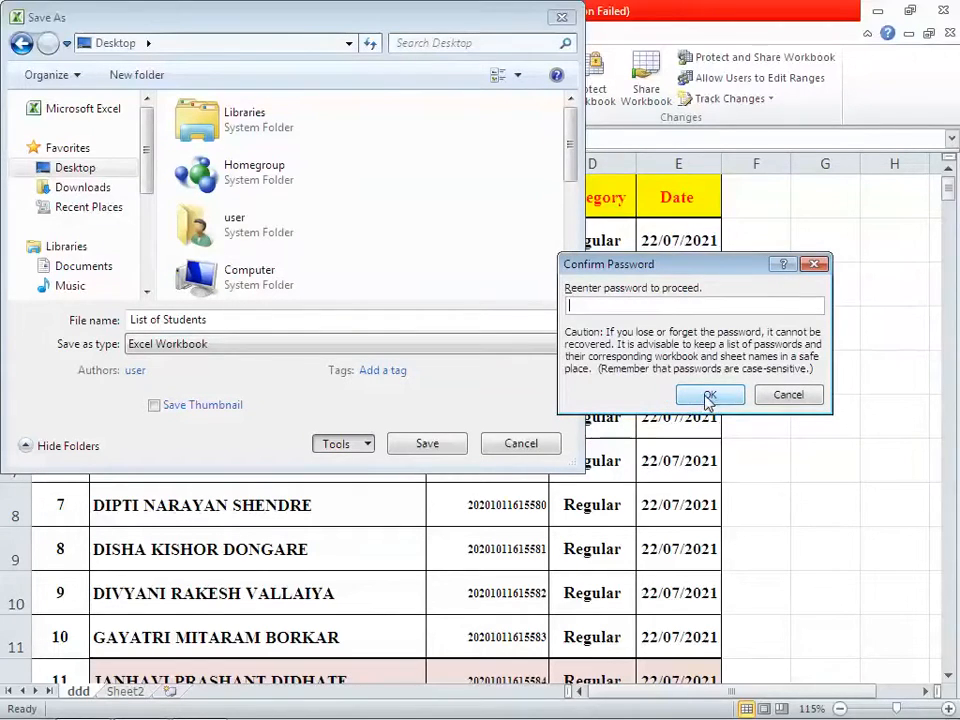
{"action": "type", "text": "••"}
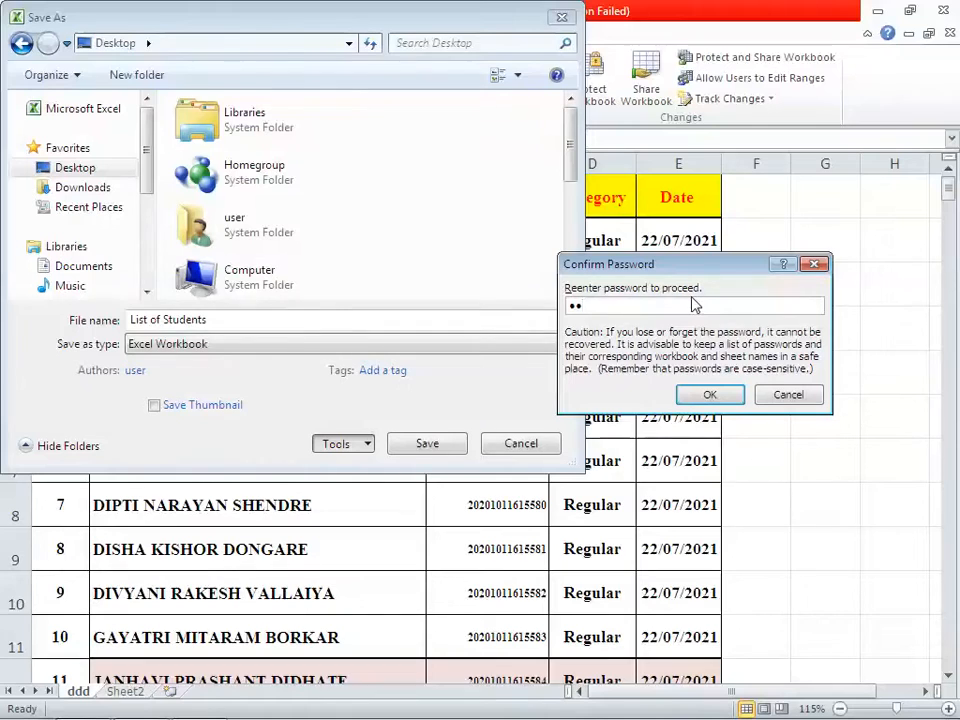
{"action": "left_click", "coordinate": [709, 394]}
{"action": "type", "text": "••"}
{"action": "left_click", "coordinate": [707, 394]}
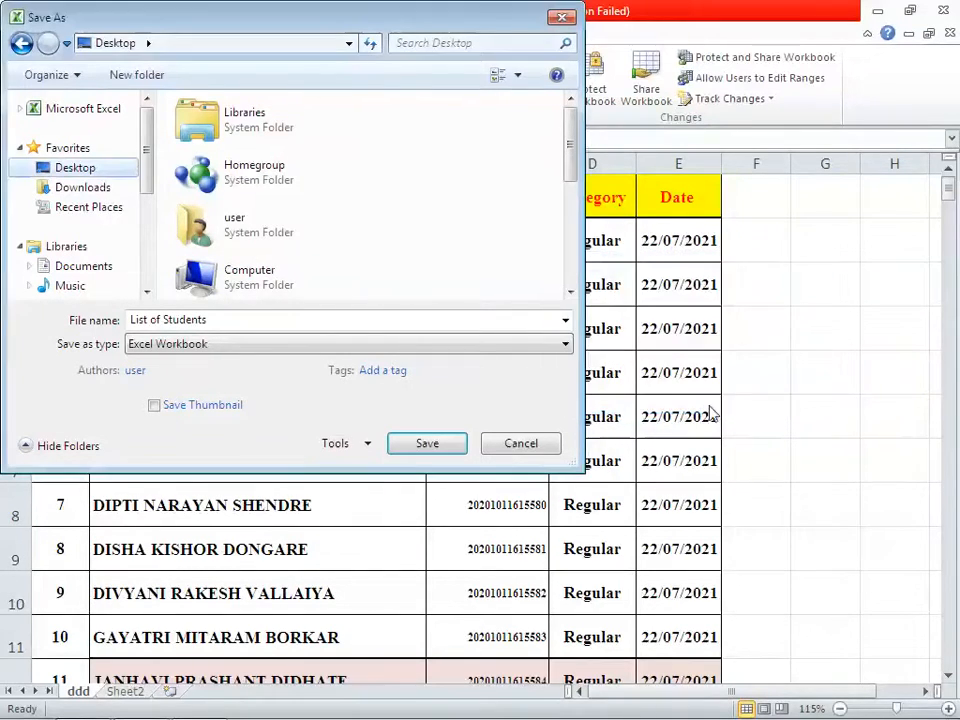
{"action": "left_click", "coordinate": [428, 444]}
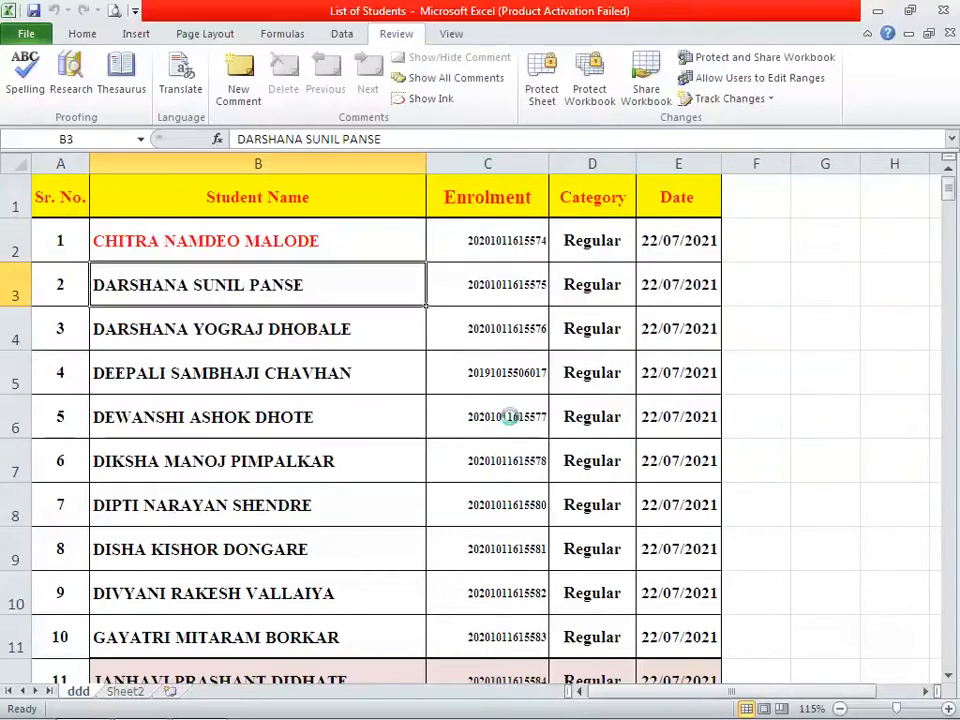
Close Excel and open Backup of List of Students from the desktop, entering both passwords
{"action": "left_click", "coordinate": [942, 10]}
{"action": "left_click_drag", "start_coordinate": [254, 195], "coordinate": [446, 121]}
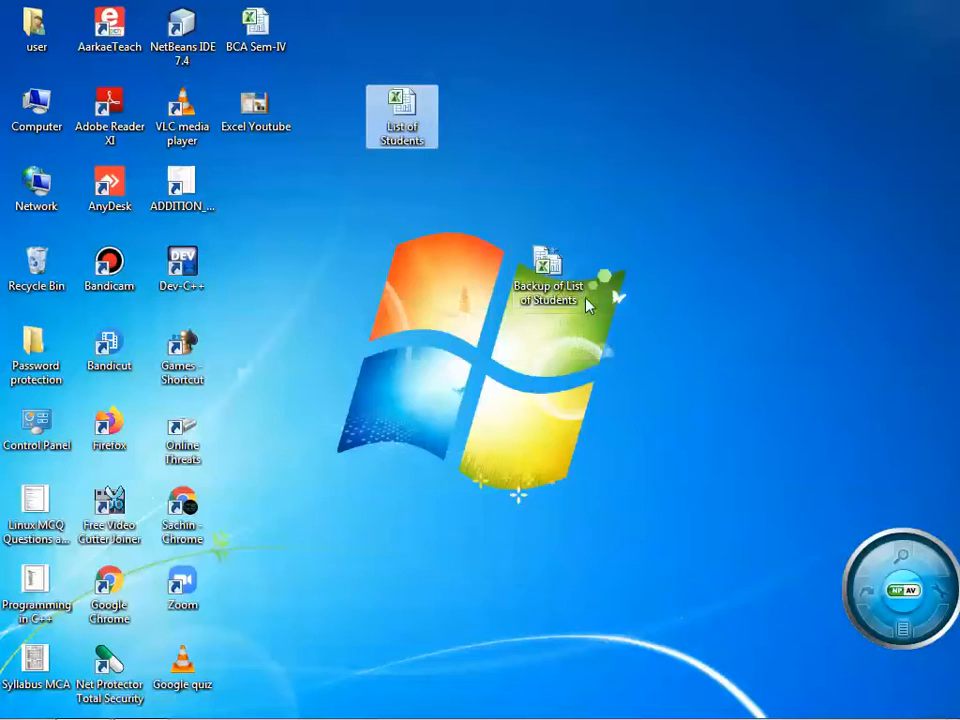
{"action": "double_click", "coordinate": [553, 282]}
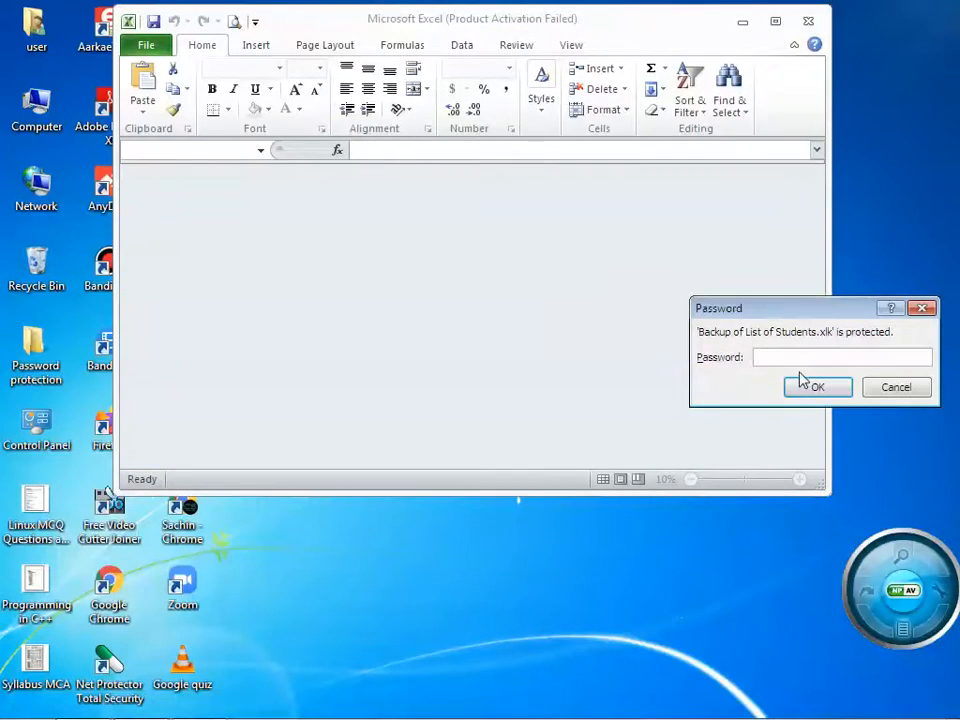
{"action": "left_click", "coordinate": [784, 356]}
{"action": "type", "text": "••"}
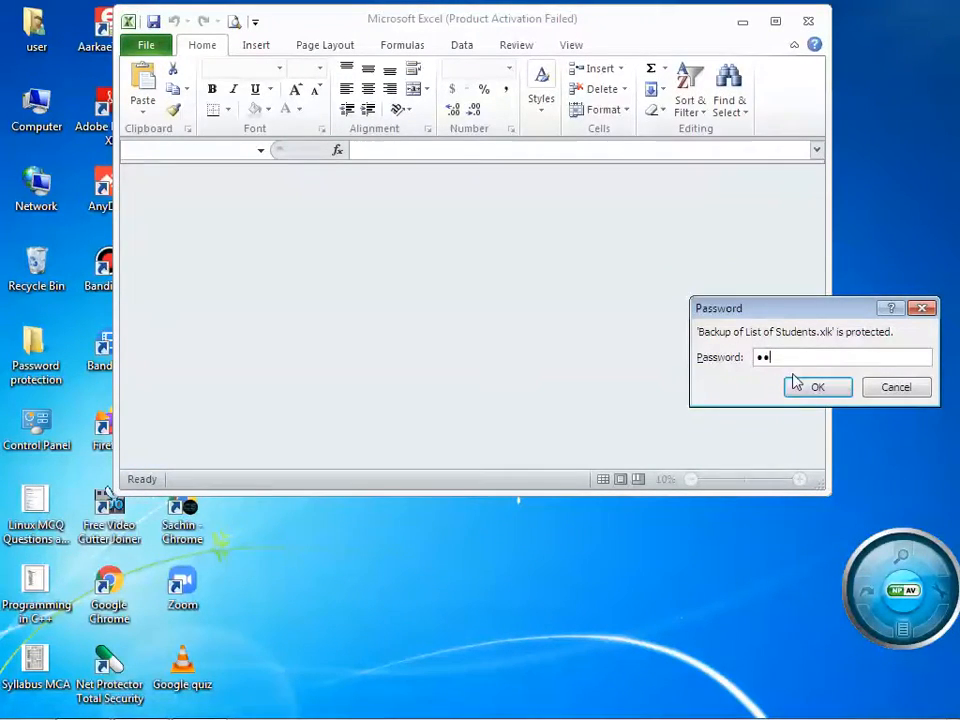
{"action": "left_click", "coordinate": [804, 387]}
{"action": "left_click", "coordinate": [410, 420]}
{"action": "type", "text": "••"}
{"action": "left_click", "coordinate": [810, 402]}
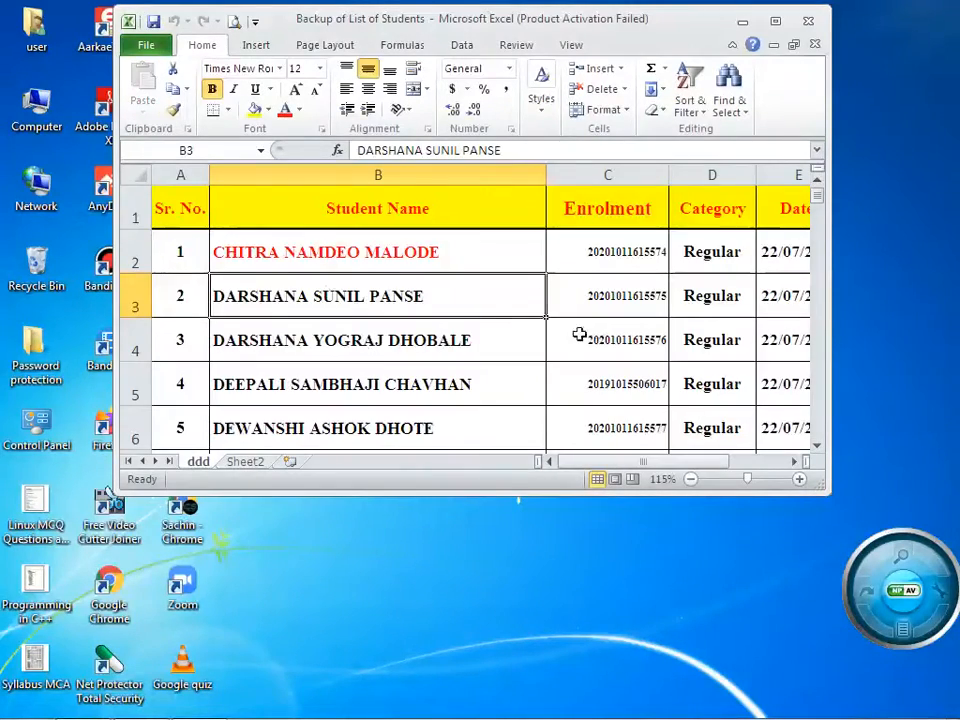
Dismiss the activation notice, scroll through the backup copy, and close it
{"action": "left_click", "coordinate": [660, 437]}
{"action": "scroll", "coordinate": [317, 280], "scroll_direction": "down", "scroll_amount": 4}
{"action": "scroll", "coordinate": [467, 298], "scroll_direction": "up", "scroll_amount": 4}
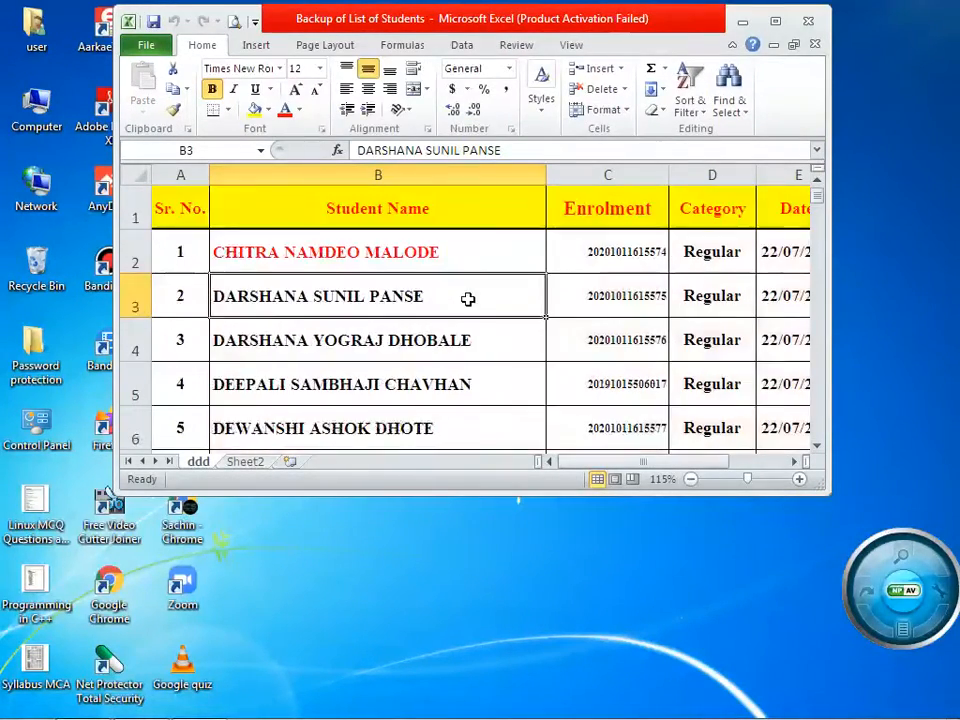
{"action": "left_click", "coordinate": [808, 22]}
Open List of Students with both passwords, maximize it, dismiss activation, then close Excel
{"action": "left_click", "coordinate": [395, 118]}
{"action": "double_click", "coordinate": [385, 117]}
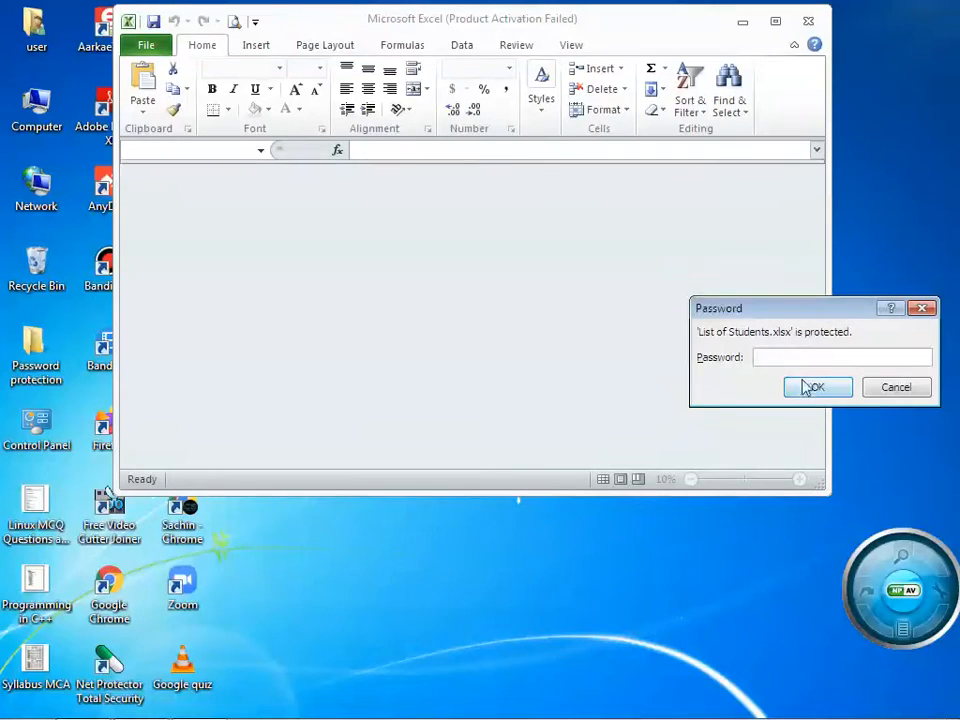
{"action": "type", "text": "12"}
{"action": "left_click", "coordinate": [806, 388]}
{"action": "type", "text": "12"}
{"action": "left_click", "coordinate": [808, 405]}
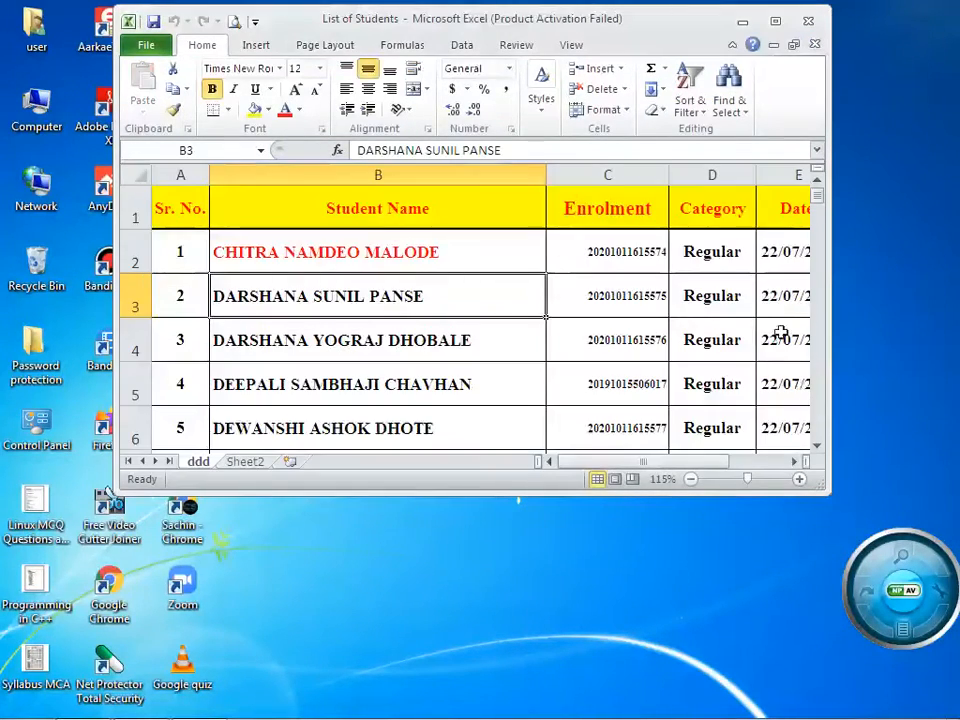
{"action": "left_click", "coordinate": [775, 21]}
{"action": "left_click", "coordinate": [669, 545]}
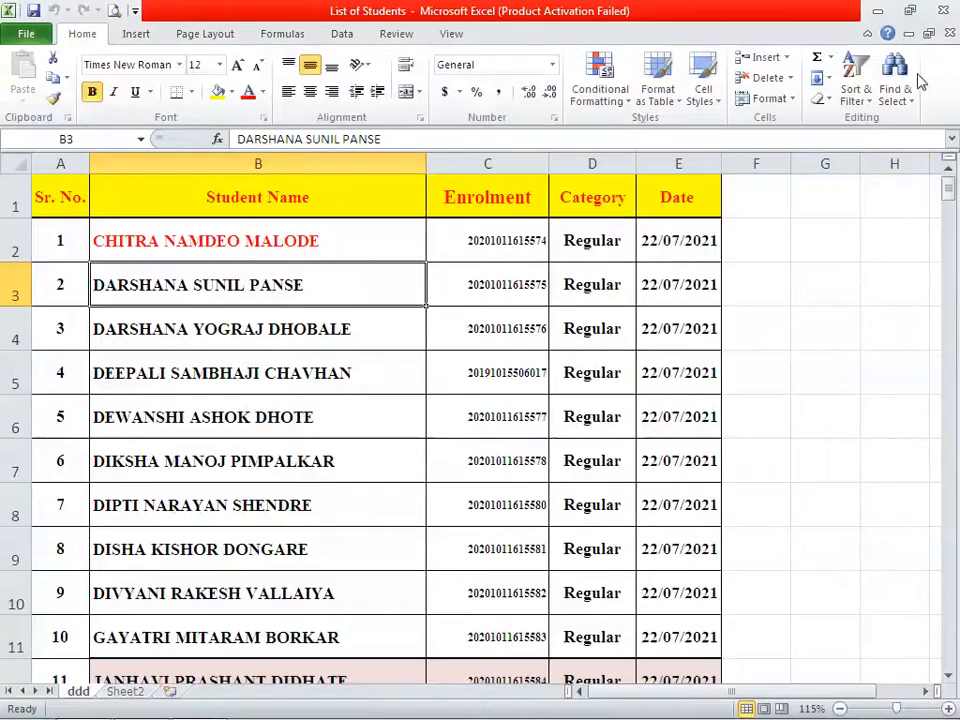
{"action": "left_click", "coordinate": [941, 10]}
Reopen List of Students with only the open password, choosing Read Only
{"action": "double_click", "coordinate": [402, 104]}
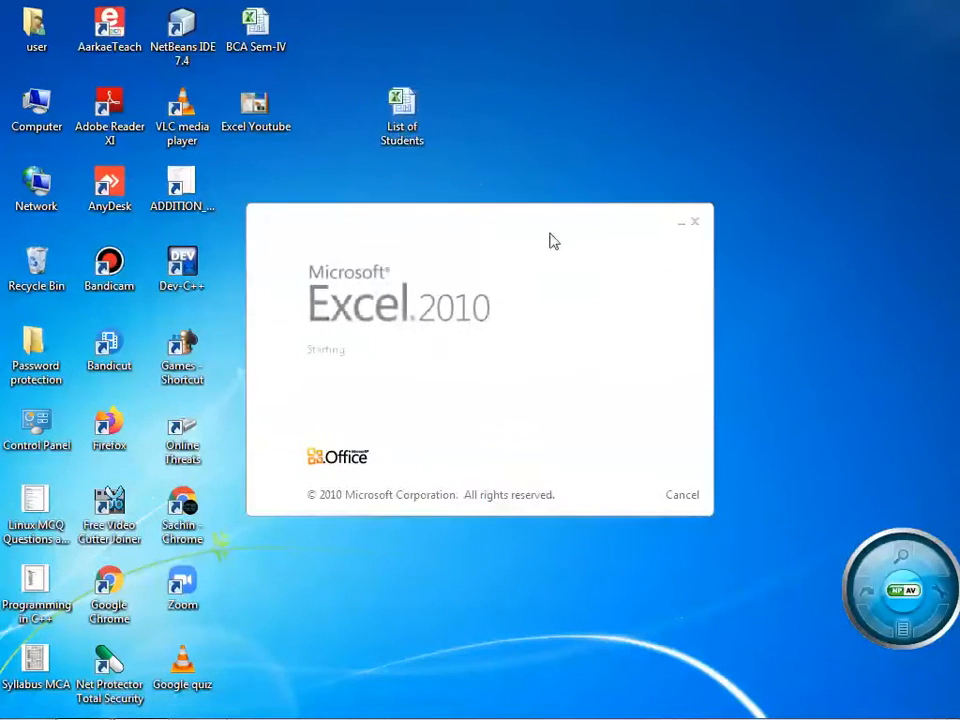
{"action": "type", "text": "••"}
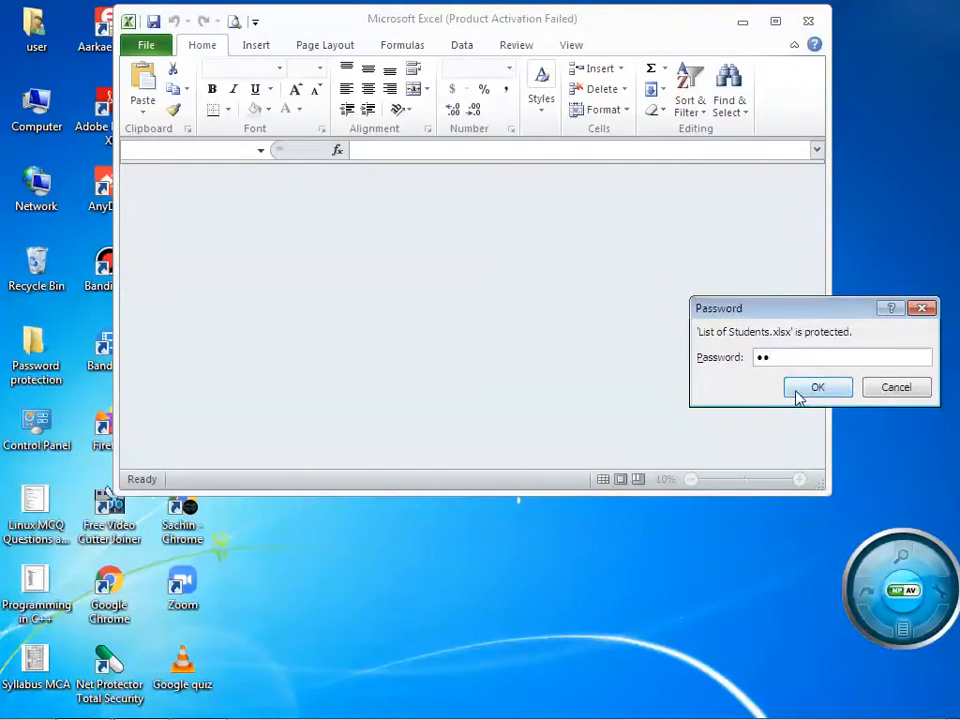
{"action": "left_click", "coordinate": [796, 390]}
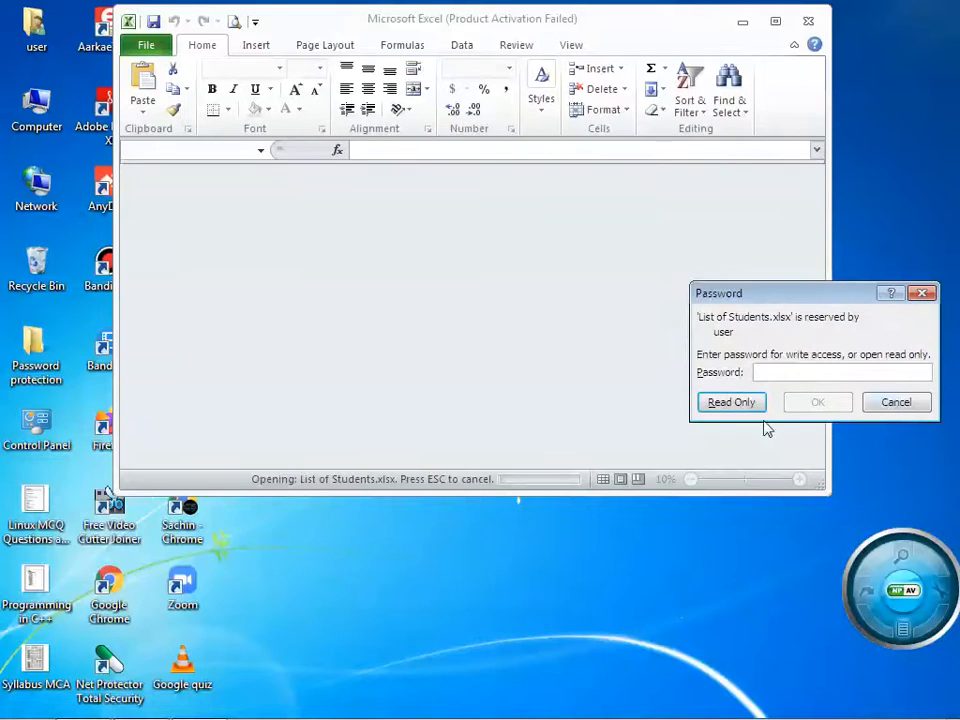
{"action": "left_click", "coordinate": [731, 403]}
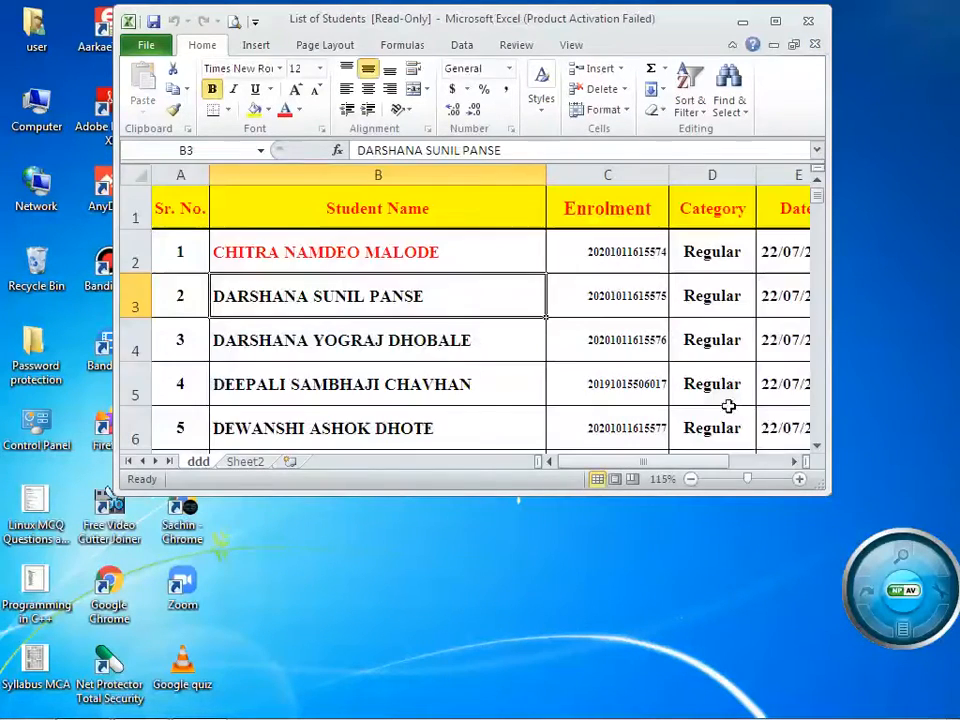
Enter 111 in B4 and try saving; the read-only warning blocks it, so cancel Save As
{"action": "left_click", "coordinate": [408, 331]}
{"action": "type", "text": "111"}
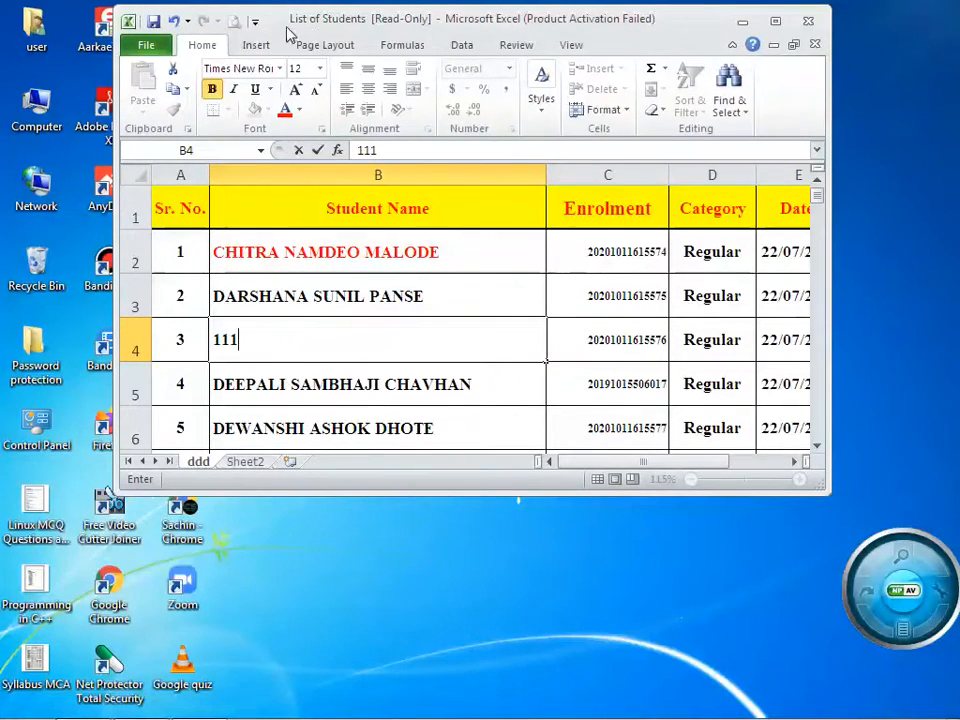
{"action": "left_click", "coordinate": [777, 21]}
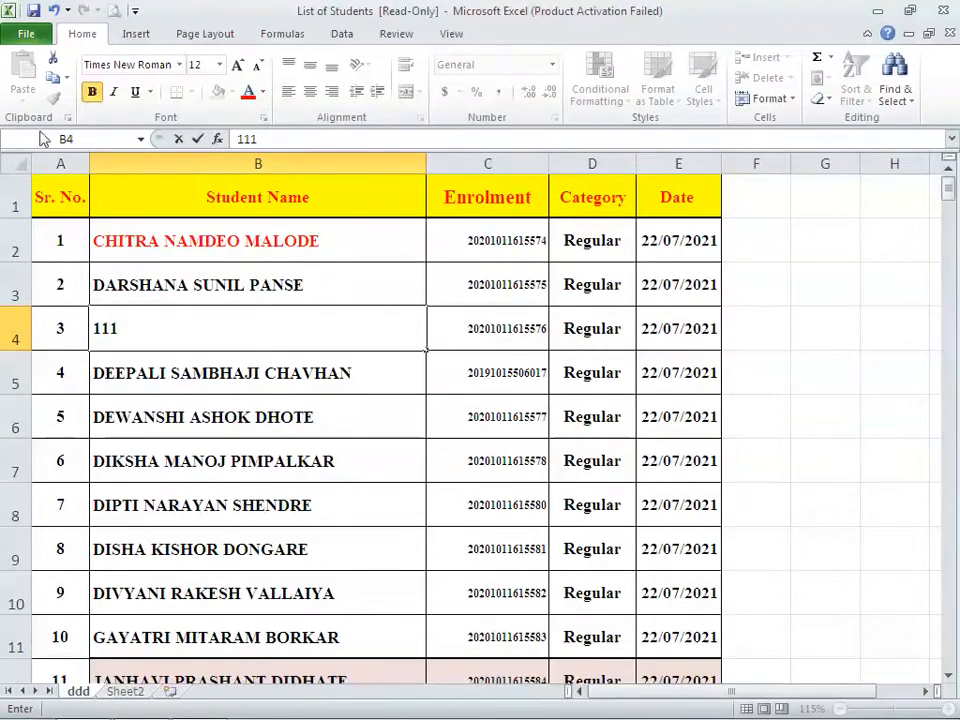
{"action": "left_click", "coordinate": [33, 11]}
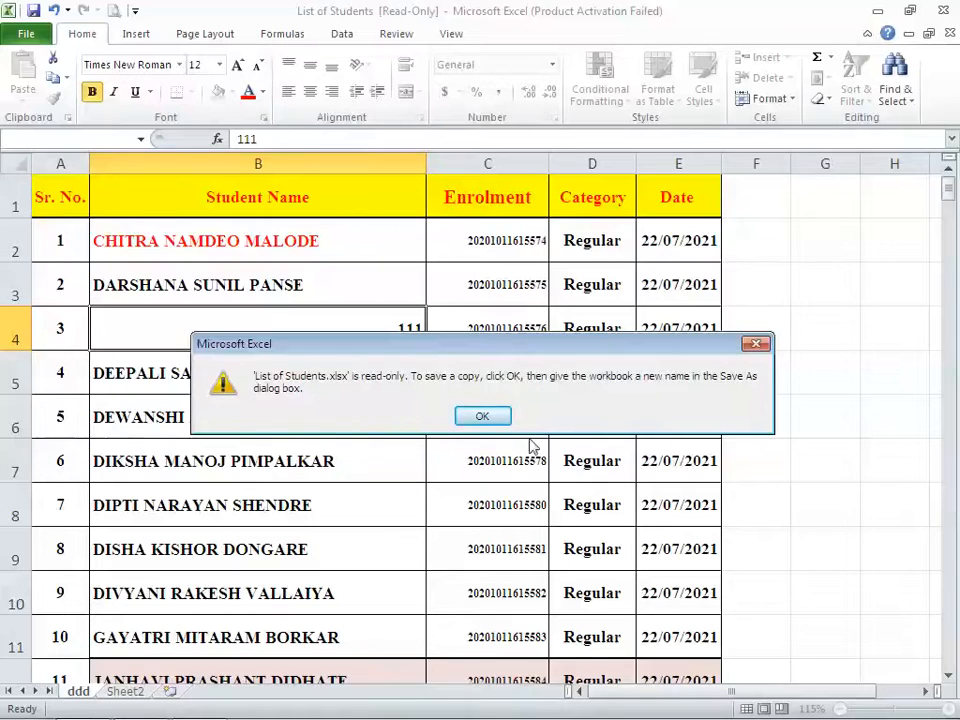
{"action": "left_click", "coordinate": [495, 419]}
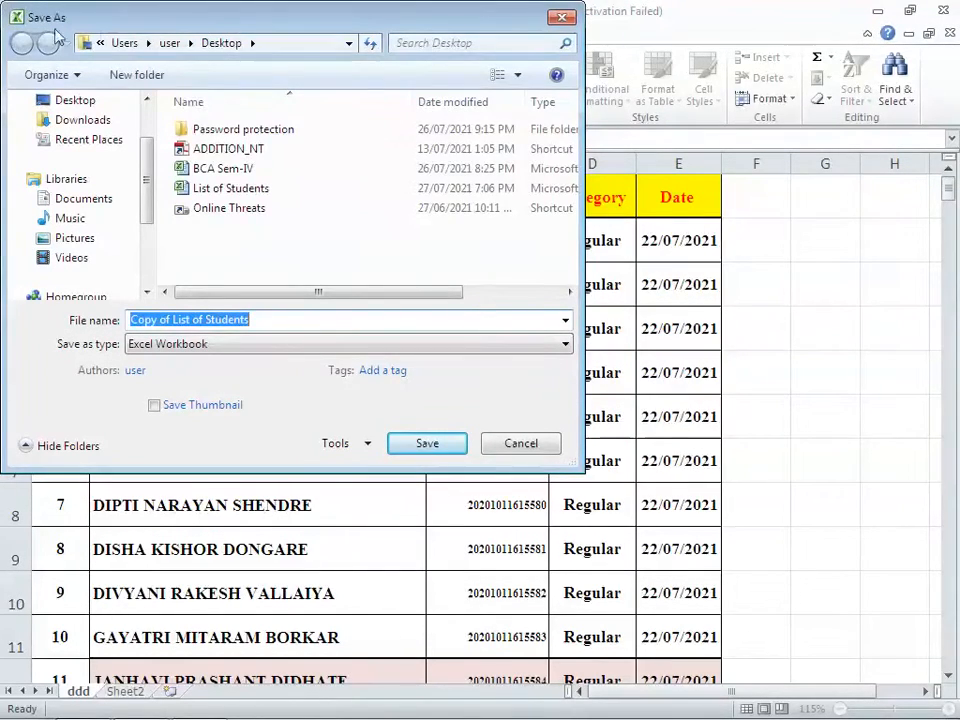
{"action": "left_click", "coordinate": [510, 449]}
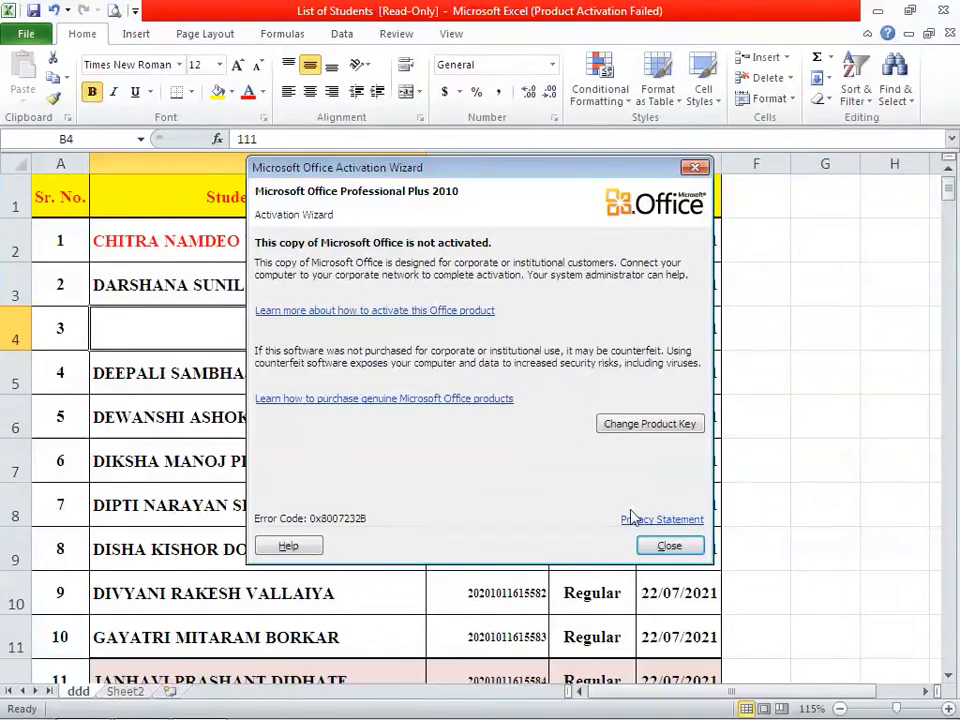
Close Excel without saving the 111 edit
{"action": "left_click", "coordinate": [669, 545]}
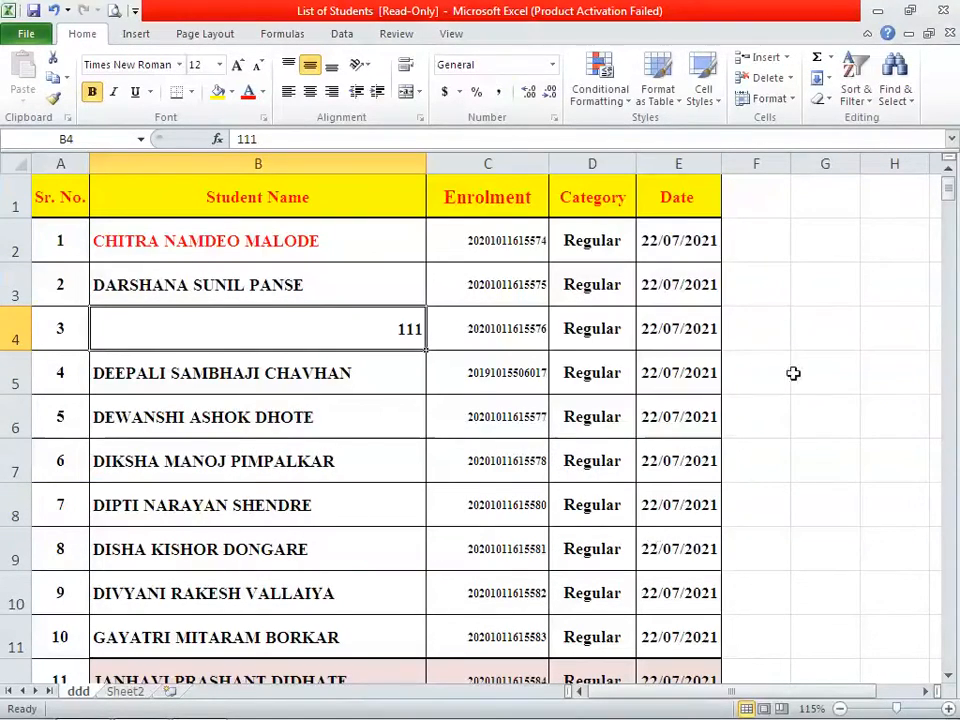
{"action": "left_click", "coordinate": [940, 12]}
{"action": "left_click", "coordinate": [478, 393]}
Reopen List of Students, entering both the open and modify passwords for full access
{"action": "double_click", "coordinate": [402, 108]}
{"action": "type", "text": "••"}
{"action": "left_click", "coordinate": [805, 393]}
{"action": "type", "text": "••"}
{"action": "left_click", "coordinate": [796, 401]}
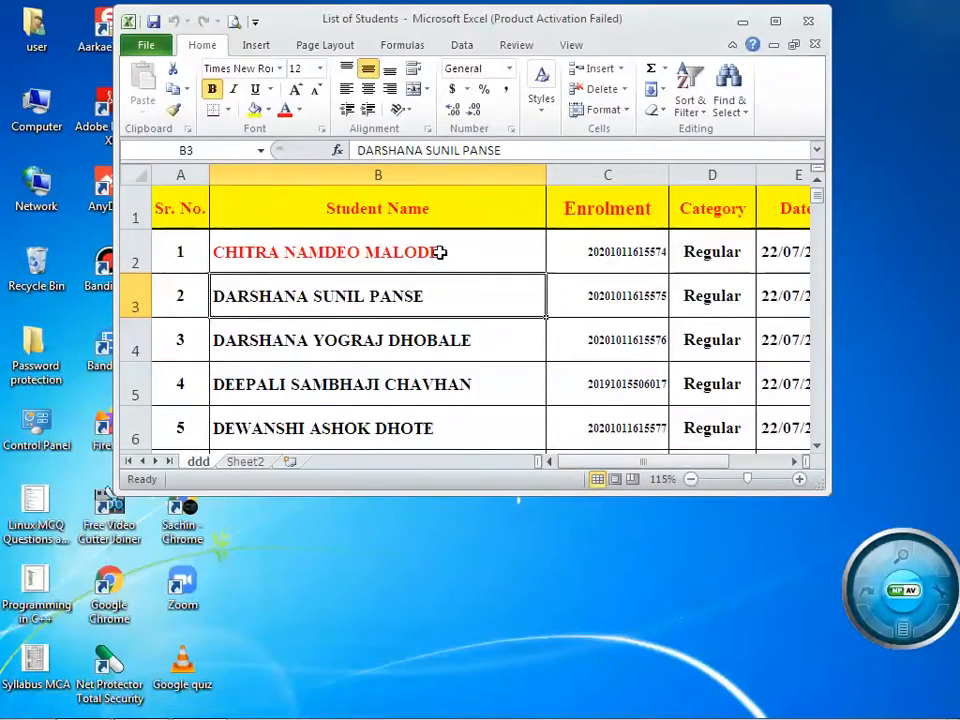
{"action": "left_click", "coordinate": [665, 437]}
Delete the enrolment number in C2 and maximize the workbook window
{"action": "double_click", "coordinate": [469, 259]}
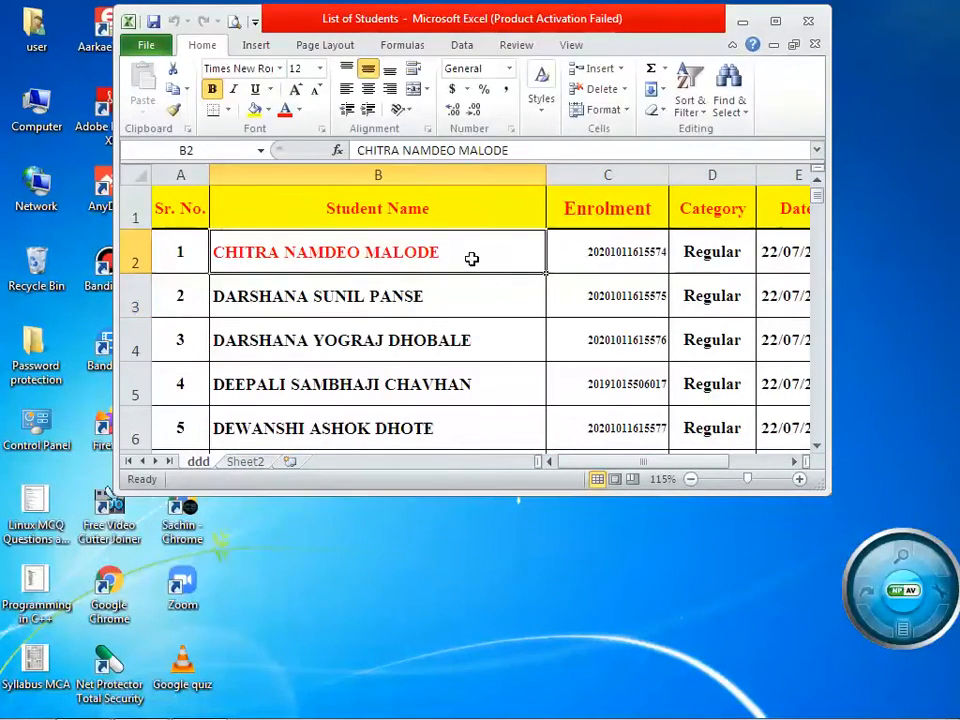
{"action": "left_click", "coordinate": [648, 251]}
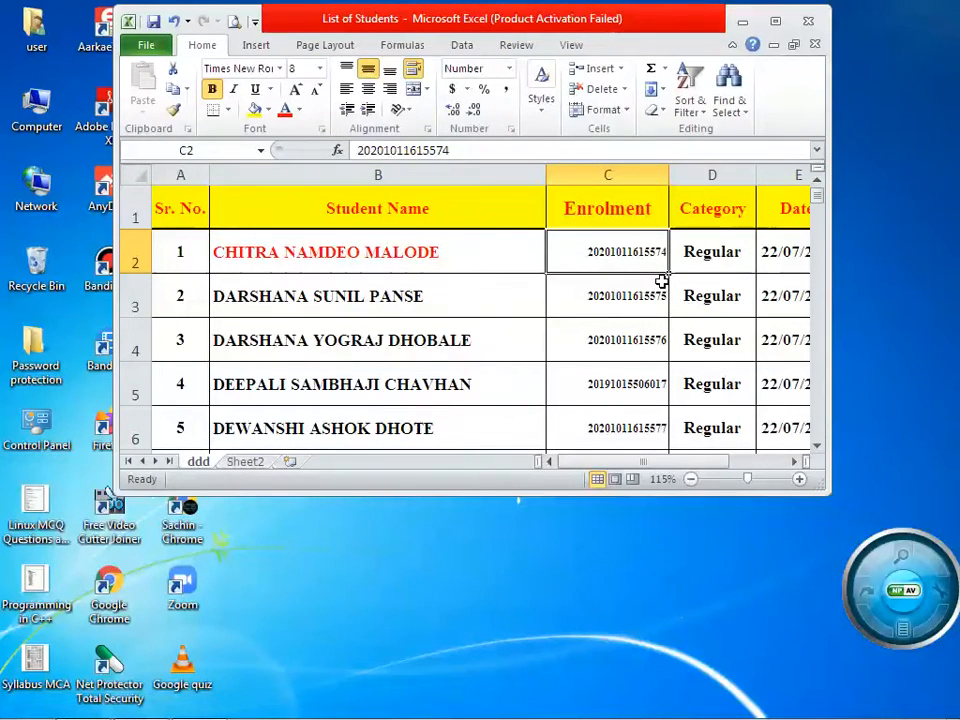
{"action": "key", "text": "Delete"}
{"action": "left_click", "coordinate": [596, 348]}
{"action": "right_click", "coordinate": [607, 349]}
{"action": "left_click", "coordinate": [486, 381]}
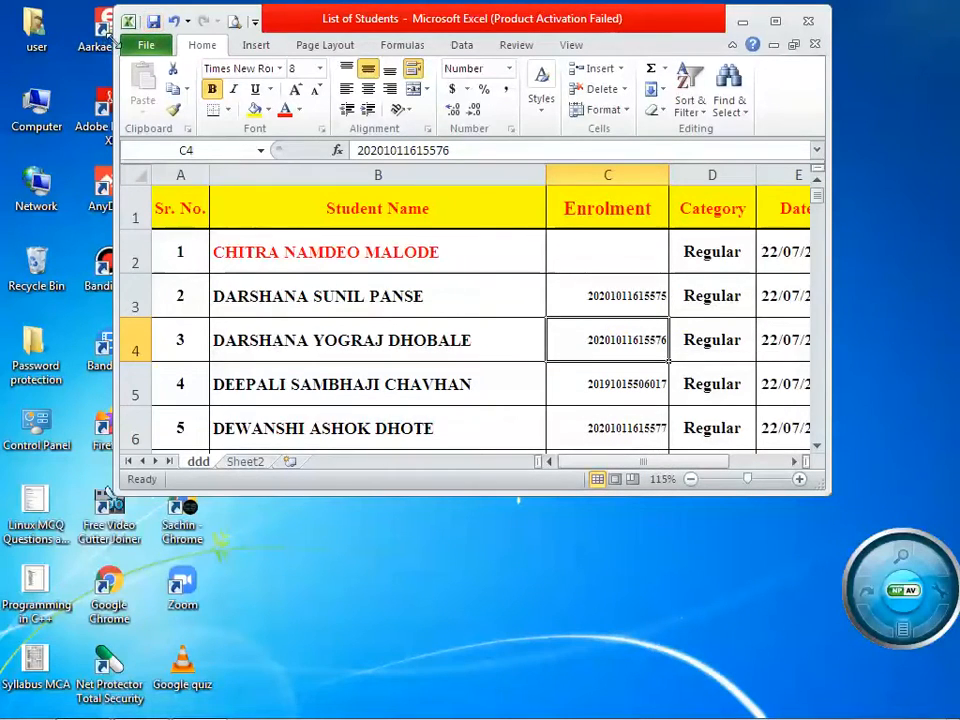
{"action": "double_click", "coordinate": [580, 16]}
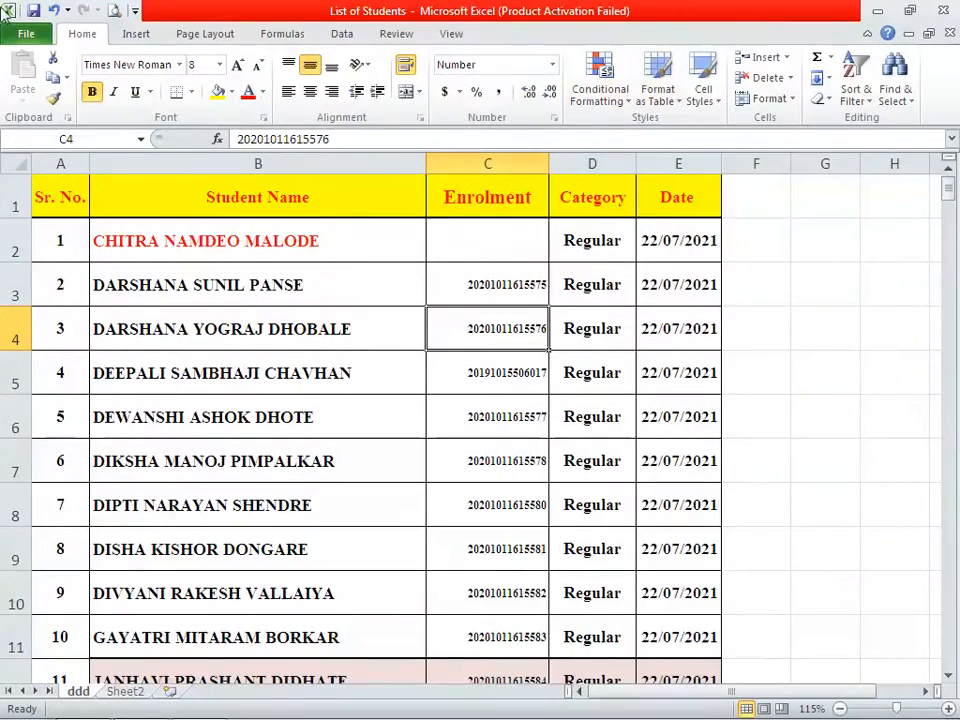
In Save As General Options, keep Always create backup and clear the open password
{"action": "left_click", "coordinate": [28, 35]}
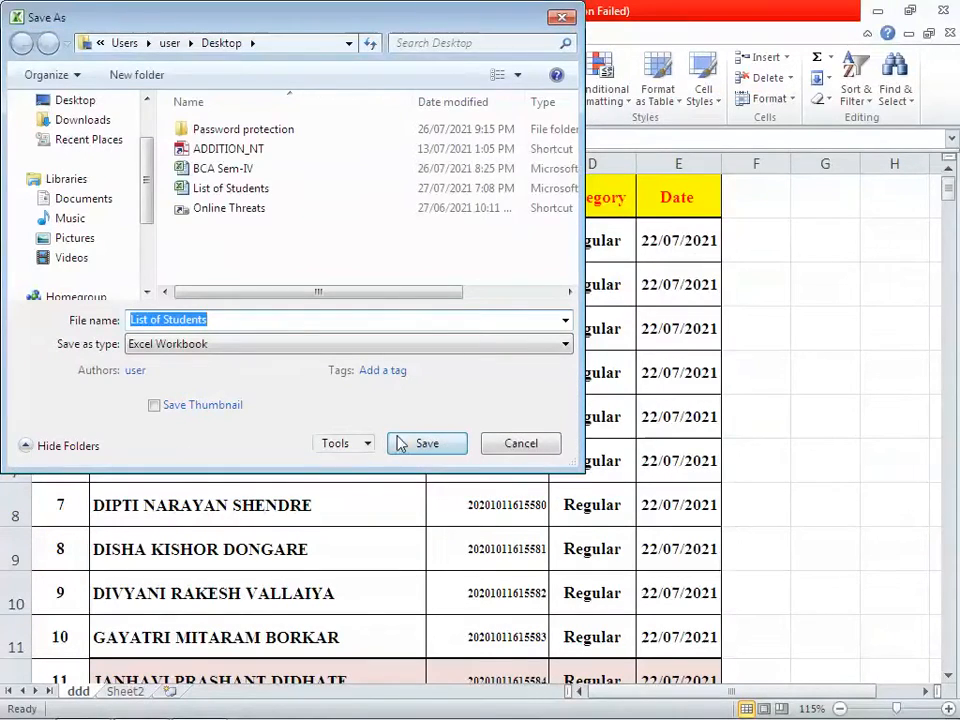
{"action": "left_click", "coordinate": [368, 444]}
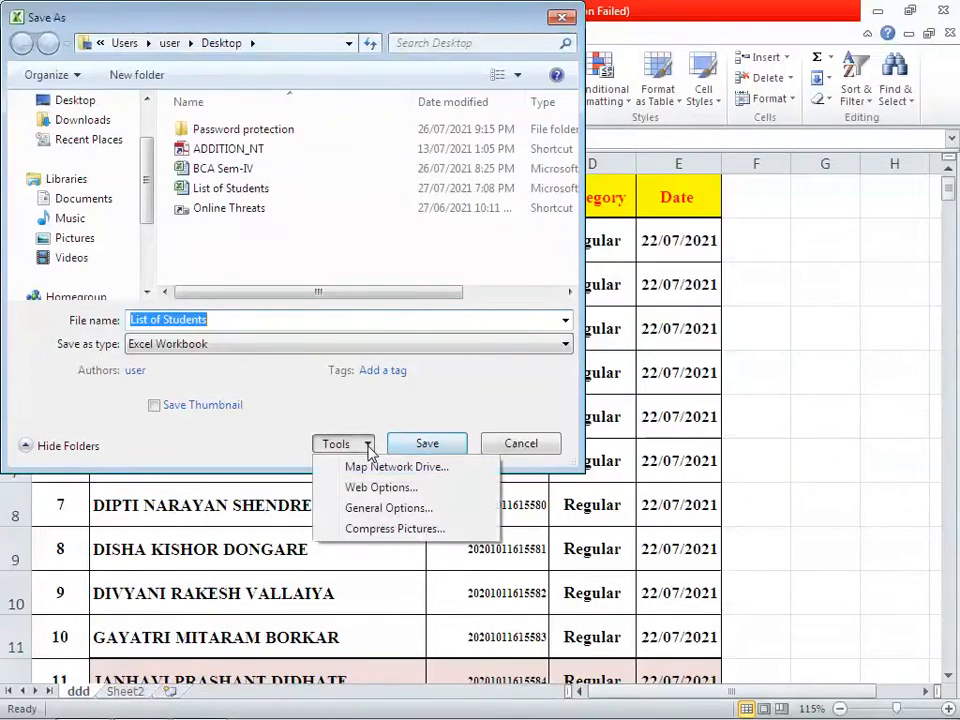
{"action": "left_click", "coordinate": [368, 510]}
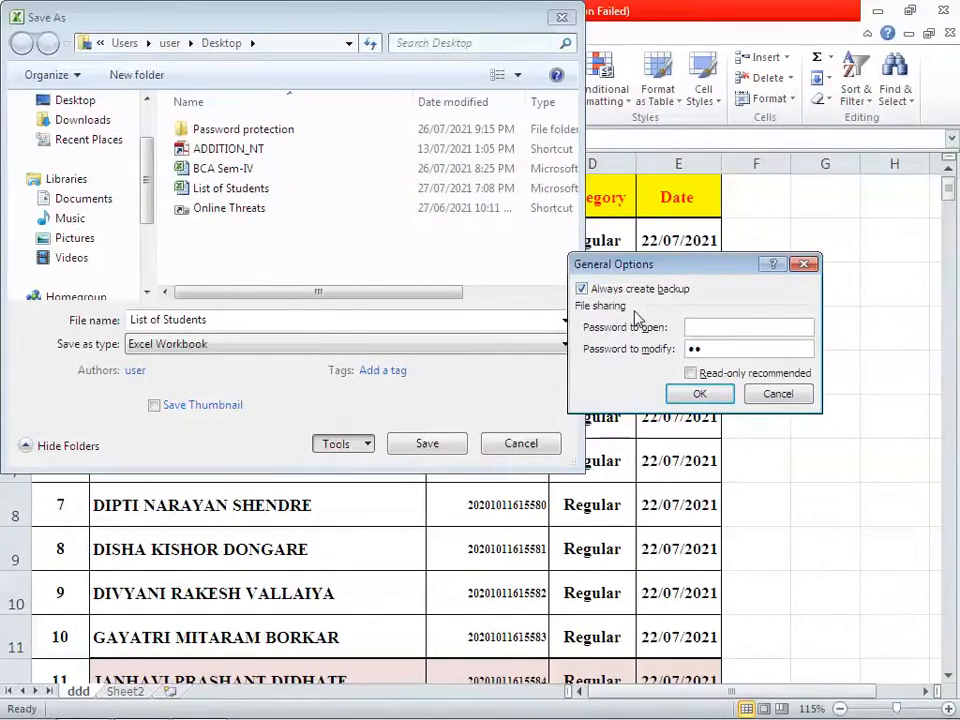
{"action": "left_click", "coordinate": [735, 351]}
{"action": "left_click", "coordinate": [699, 394]}
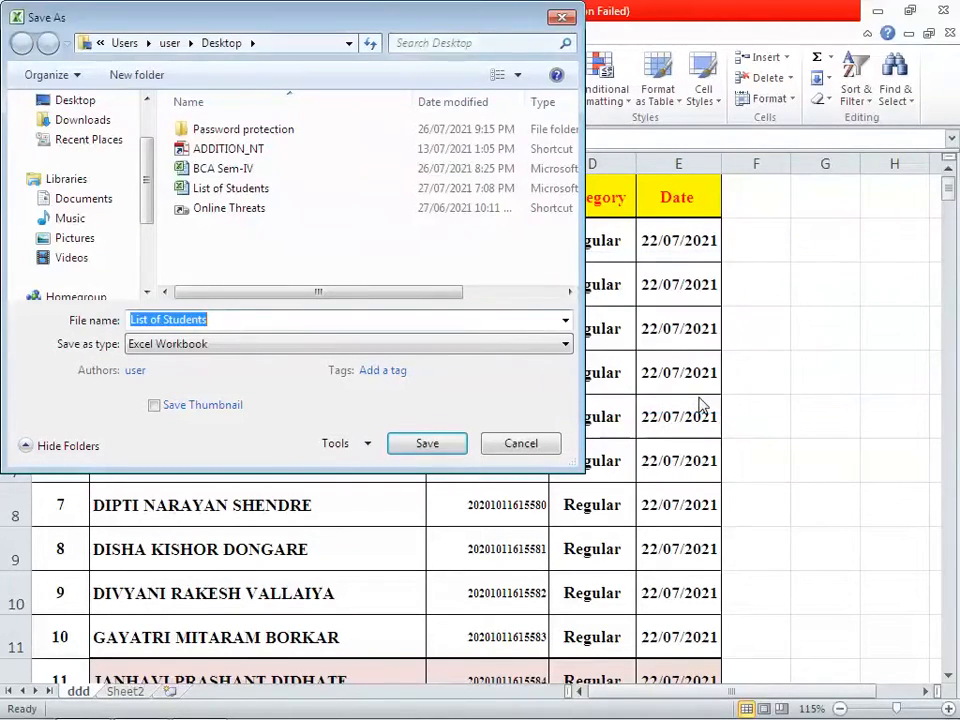
Save over the existing List of Students file and close Excel
{"action": "left_click", "coordinate": [427, 443]}
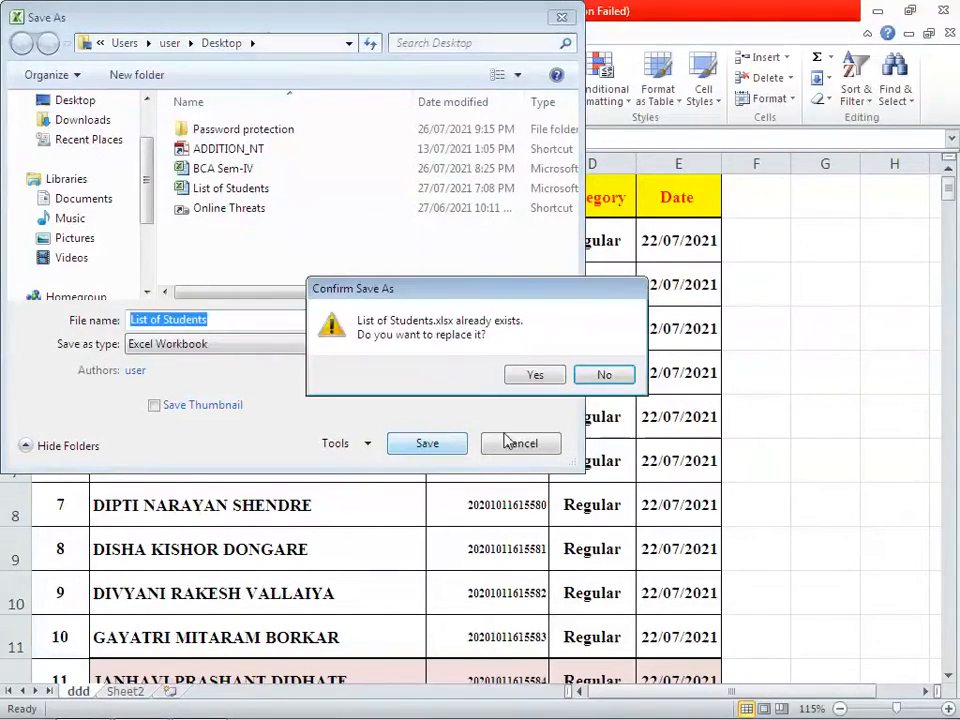
{"action": "left_click", "coordinate": [541, 381]}
{"action": "left_click", "coordinate": [943, 10]}
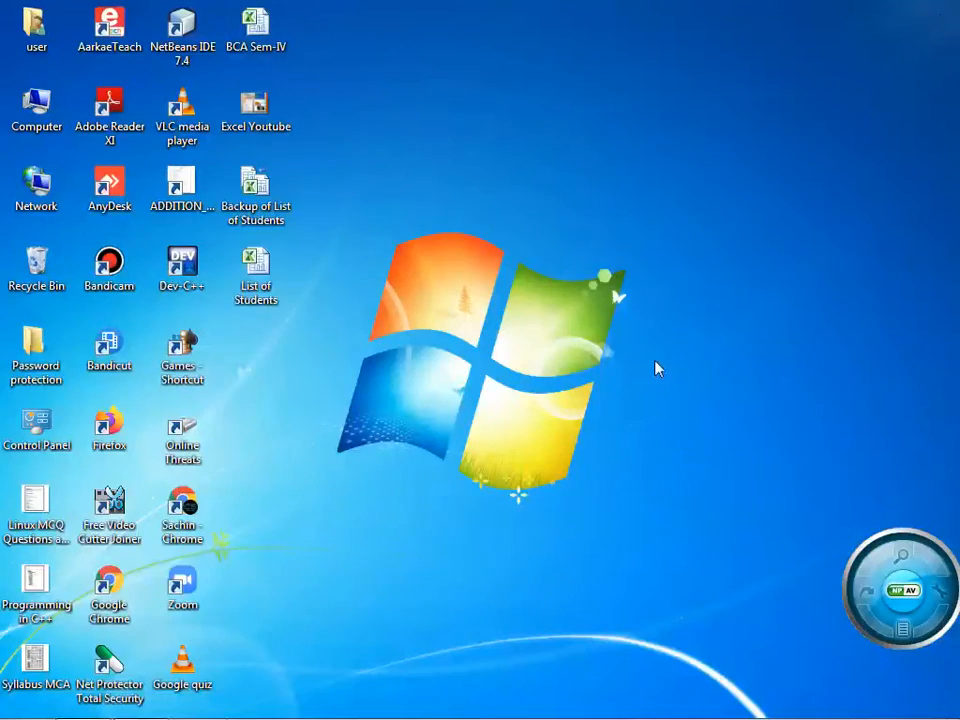
Reopen List of Students, select B8, and display the File tab's Info page
{"action": "double_click", "coordinate": [274, 298]}
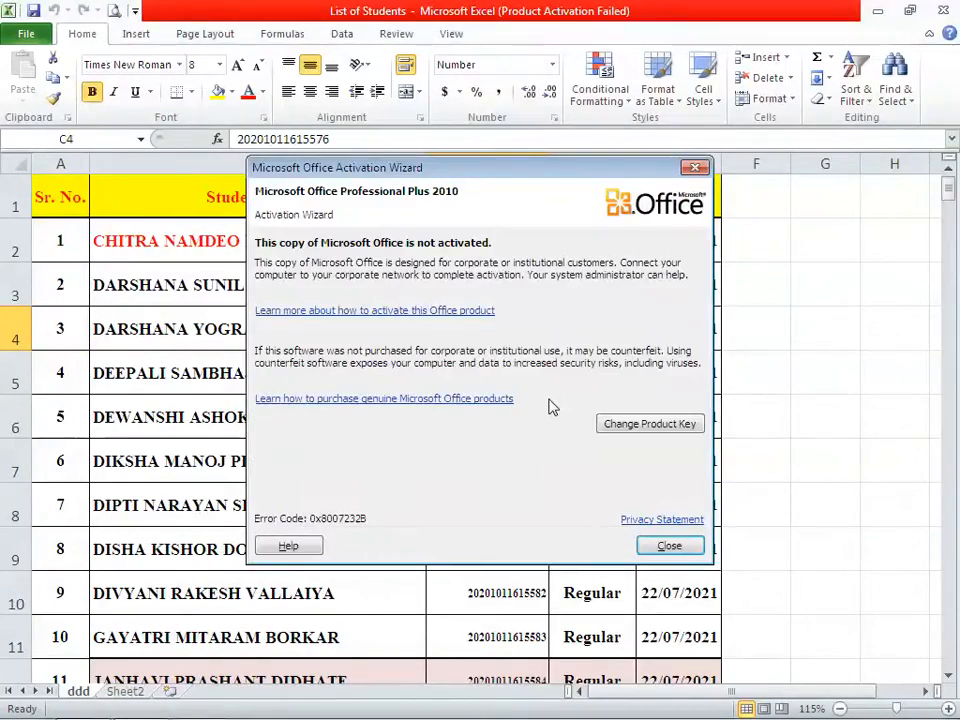
{"action": "left_click", "coordinate": [669, 545]}
{"action": "left_click", "coordinate": [401, 496]}
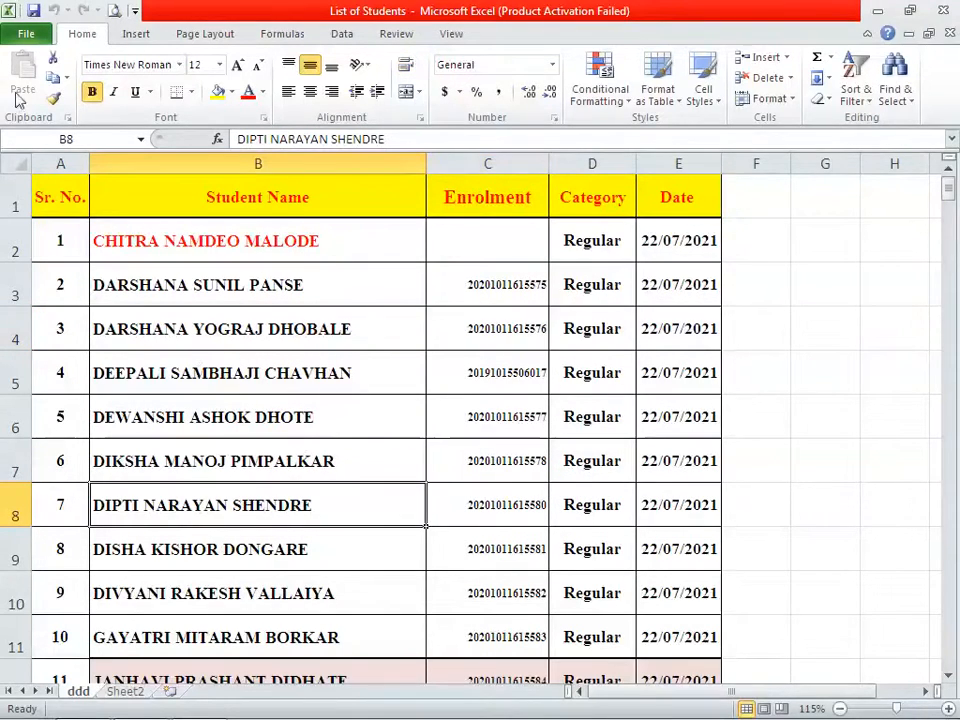
{"action": "left_click", "coordinate": [26, 36]}
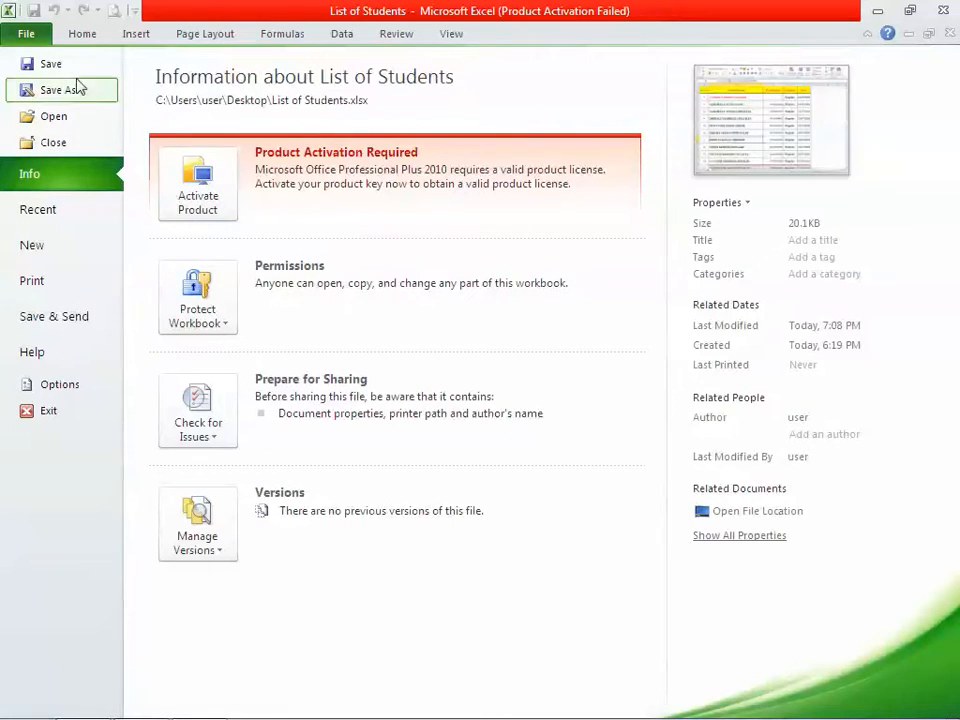
View the Protect Workbook choices and confirm Save As General Options has no passwords, then cancel
{"action": "left_click", "coordinate": [207, 318]}
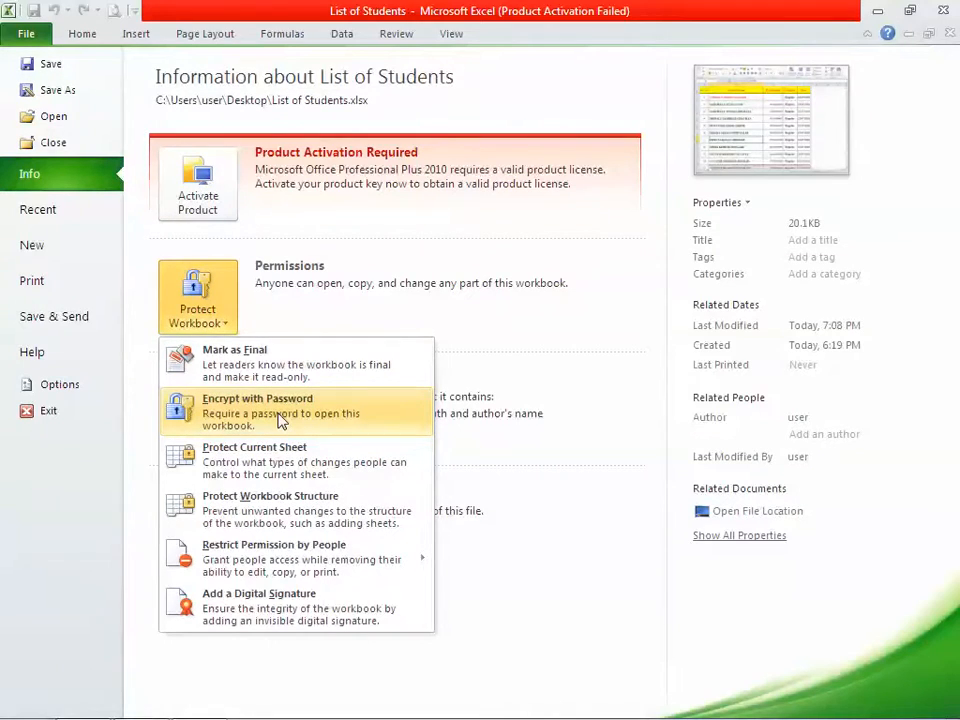
{"action": "left_click", "coordinate": [52, 89]}
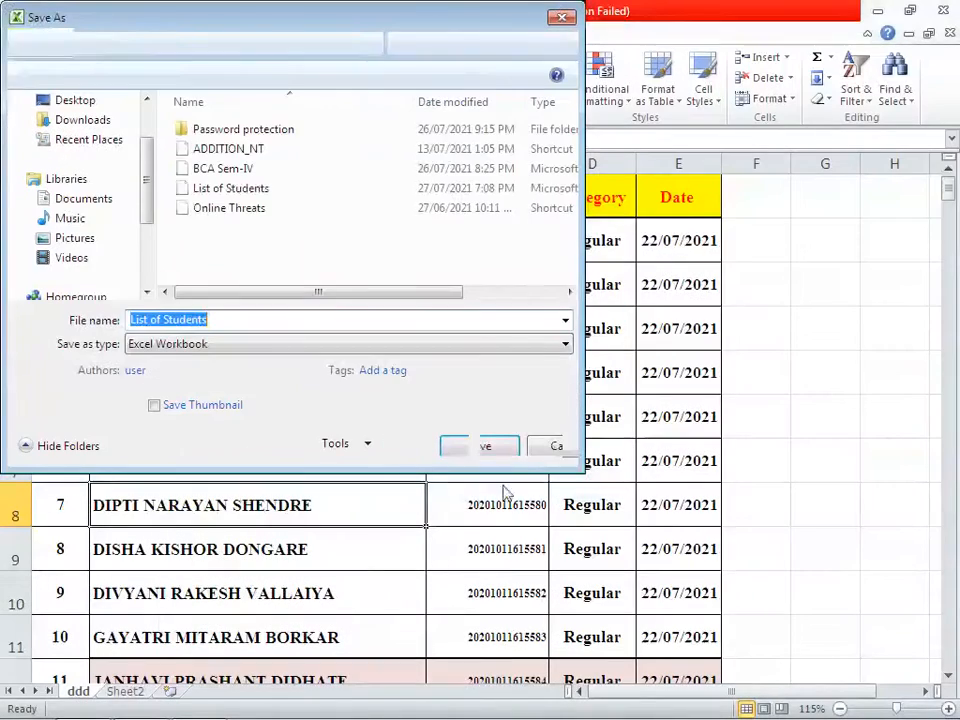
{"action": "left_click", "coordinate": [364, 446]}
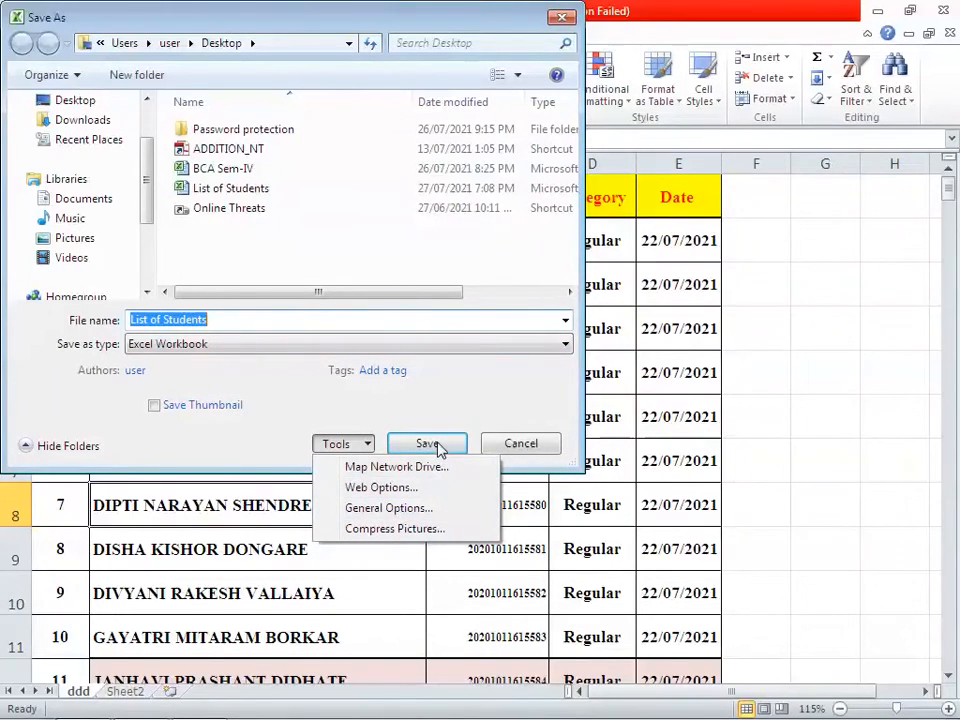
{"action": "left_click", "coordinate": [388, 508]}
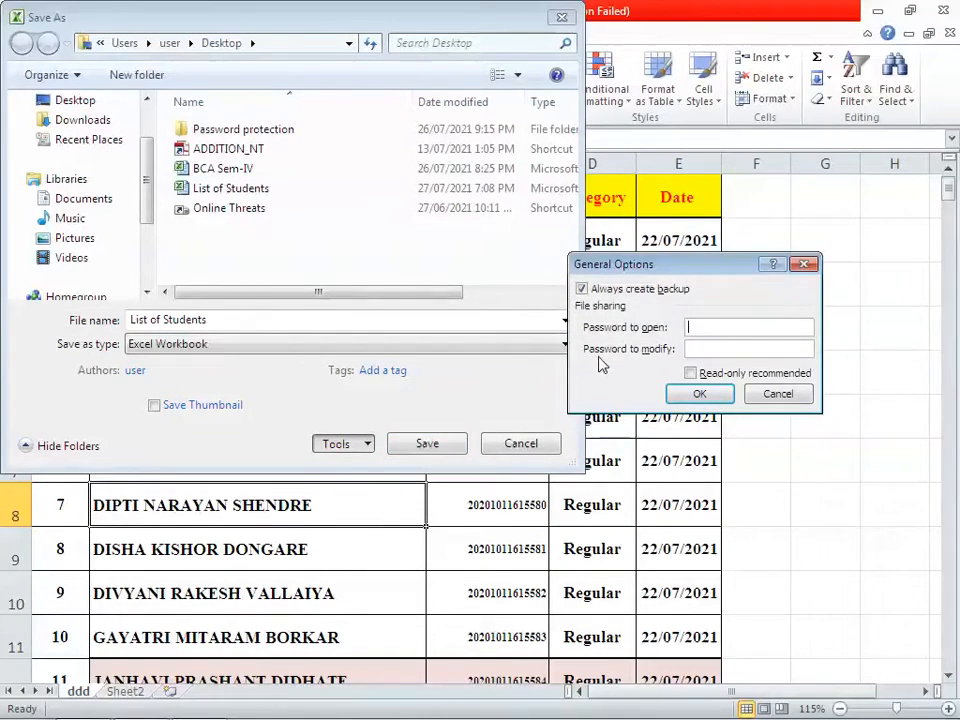
{"action": "left_click", "coordinate": [699, 395]}
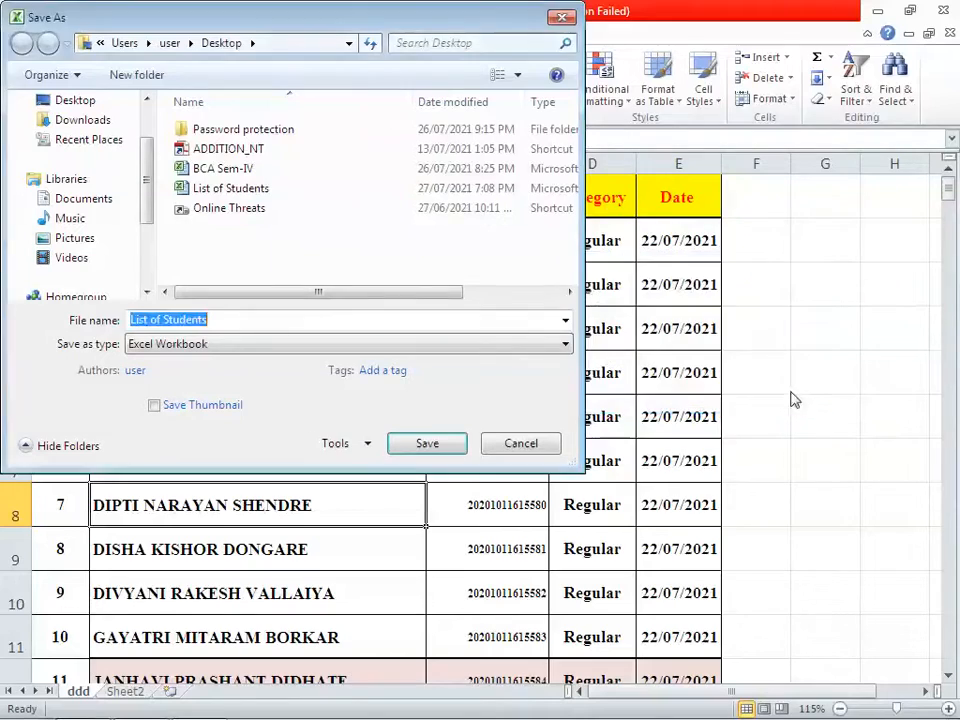
{"action": "left_click", "coordinate": [562, 18]}
Review the protection options on the Info page again, then return to the worksheet
{"action": "left_click", "coordinate": [26, 36]}
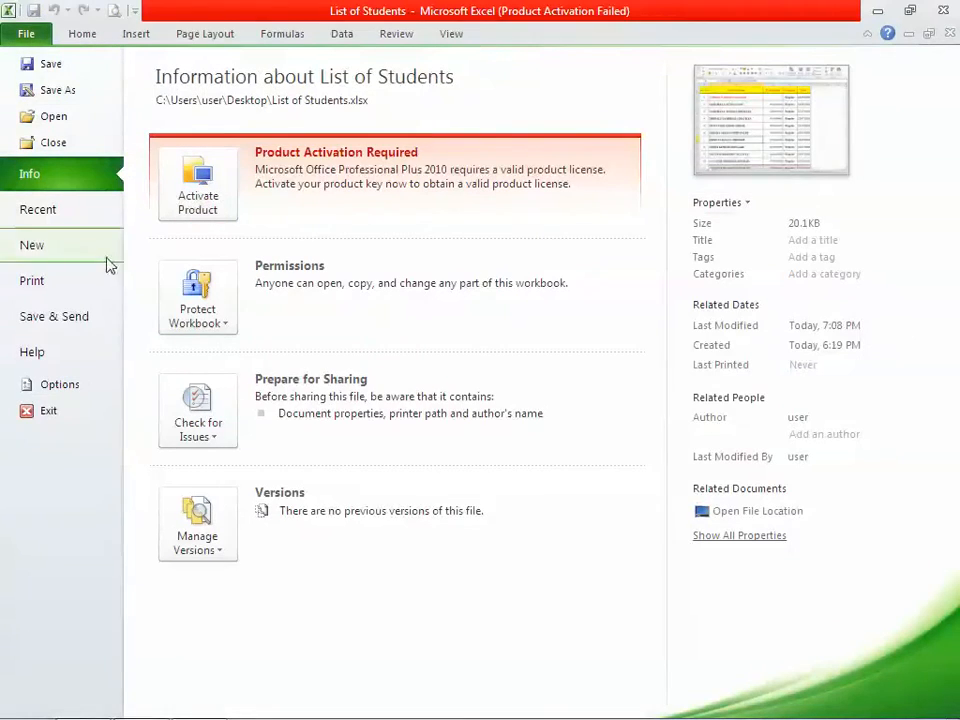
{"action": "left_click", "coordinate": [206, 310]}
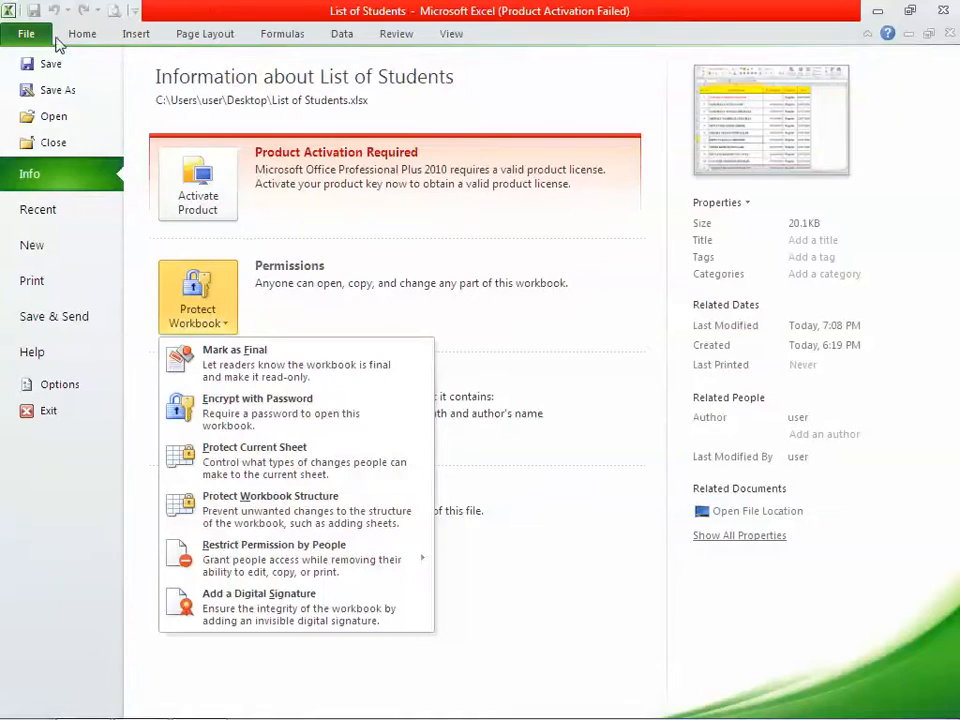
{"action": "left_click", "coordinate": [525, 24]}
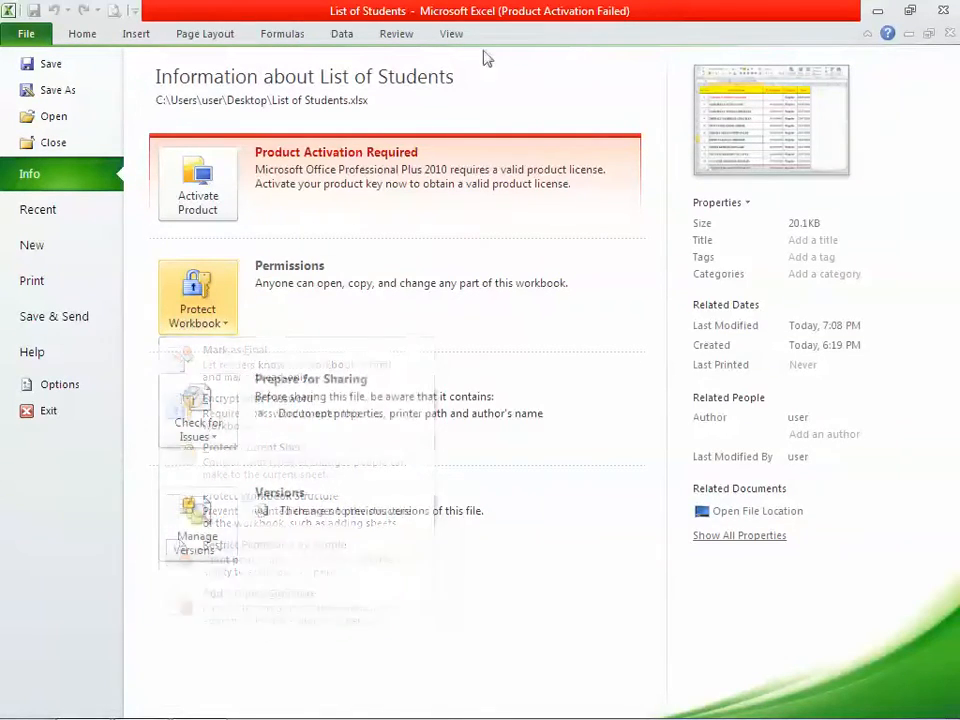
{"action": "left_click", "coordinate": [52, 63]}
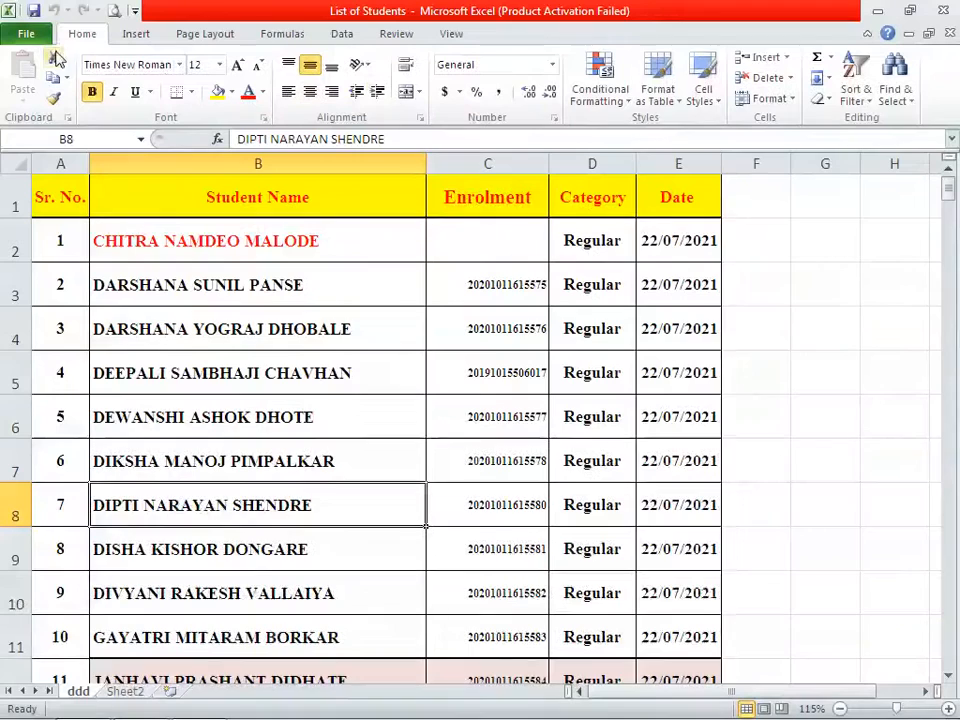
Switch to the Review tab to show the Protect Workbook and sheet protection commands
{"action": "left_click", "coordinate": [393, 36]}
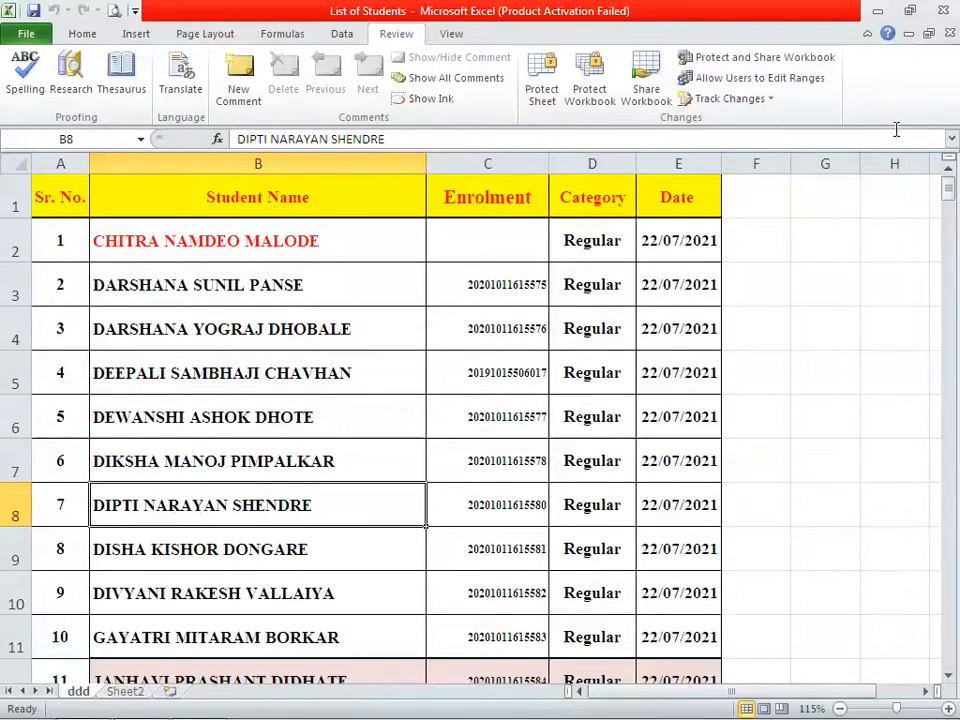
Apply Structure protection to the workbook, leaving the password blank
{"action": "left_click", "coordinate": [592, 92]}
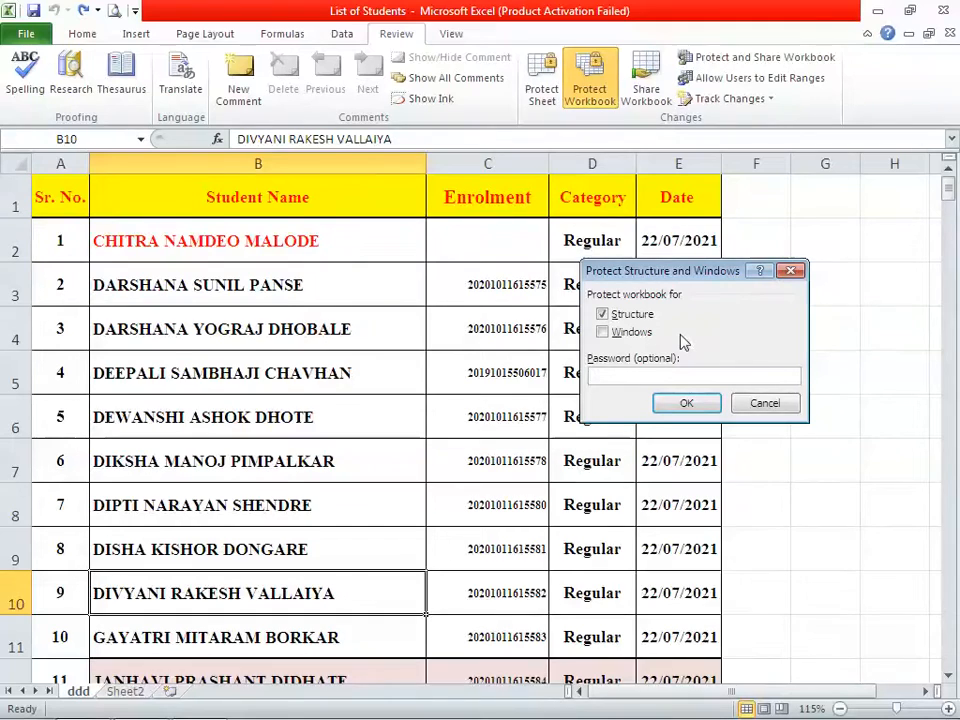
{"action": "left_click", "coordinate": [765, 404]}
{"action": "left_click", "coordinate": [598, 100]}
{"action": "left_click", "coordinate": [765, 403]}
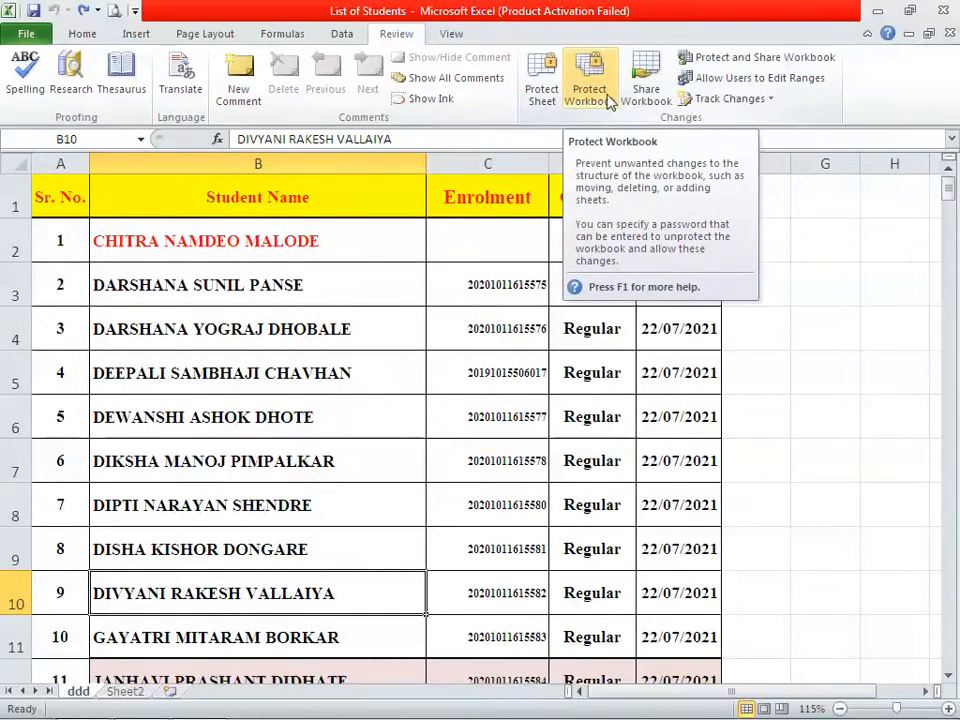
{"action": "left_click", "coordinate": [853, 434]}
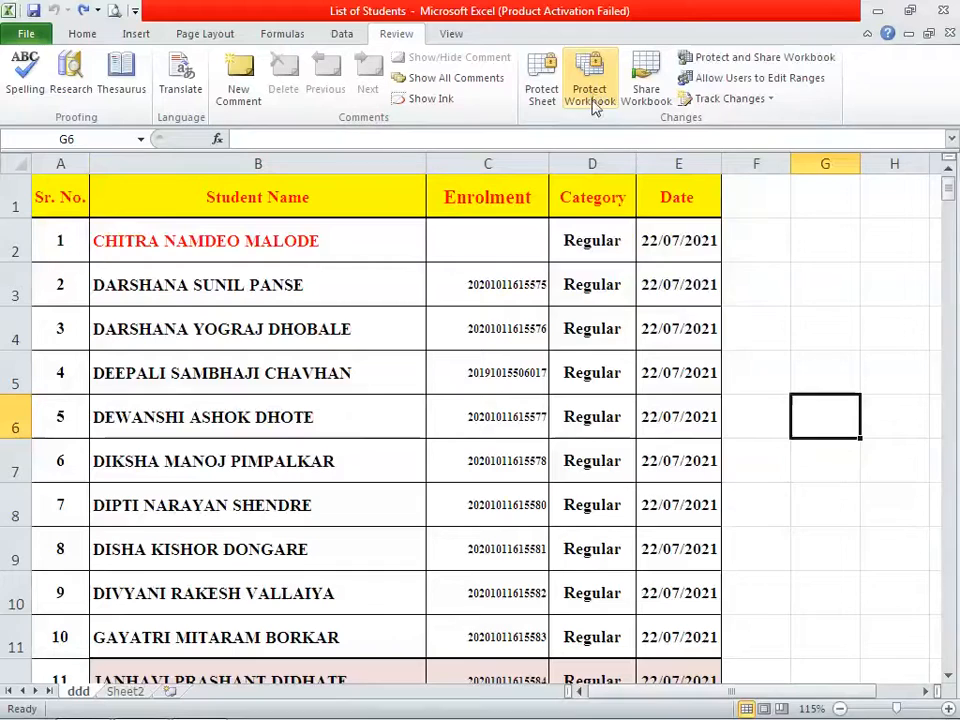
{"action": "left_click", "coordinate": [591, 100]}
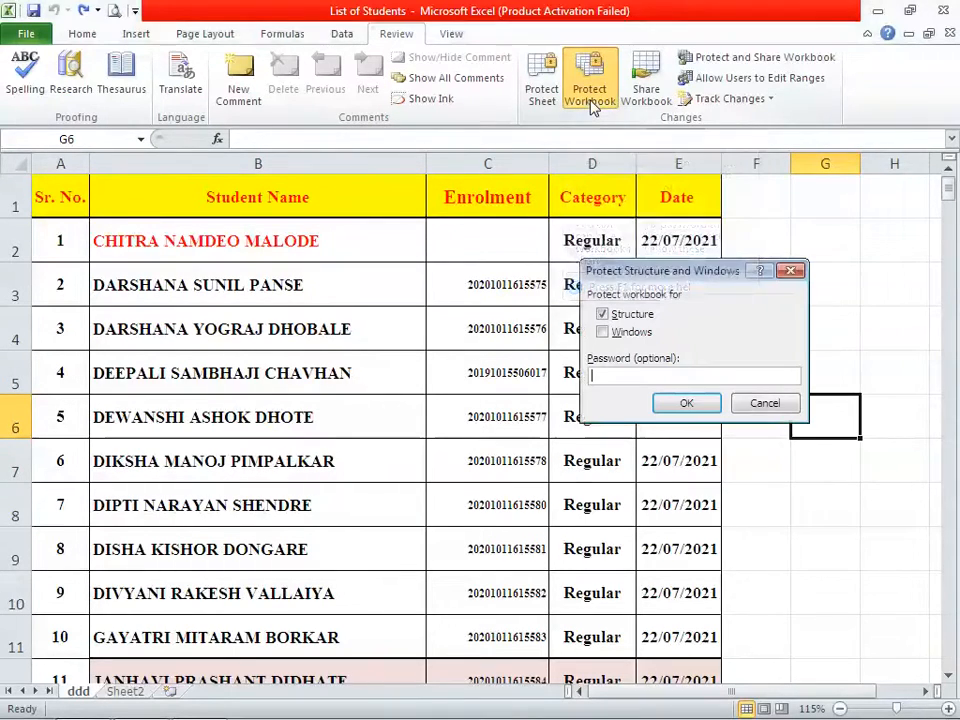
{"action": "left_click", "coordinate": [687, 405]}
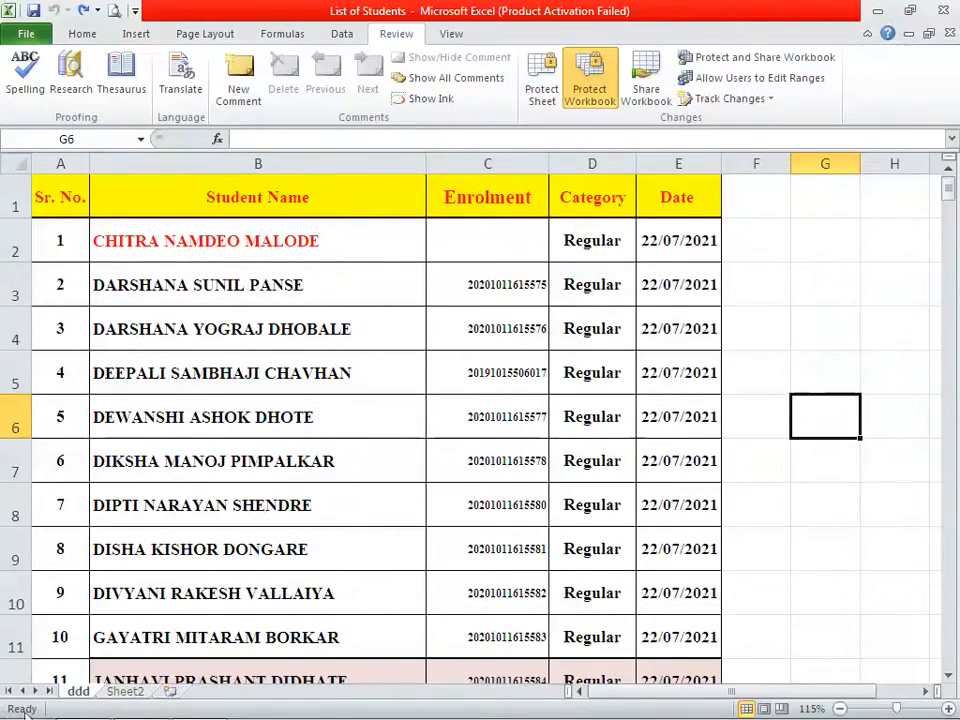
Check the greyed-out ddd tab actions, unprotect the workbook, and recheck the tab menu
{"action": "right_click", "coordinate": [79, 692]}
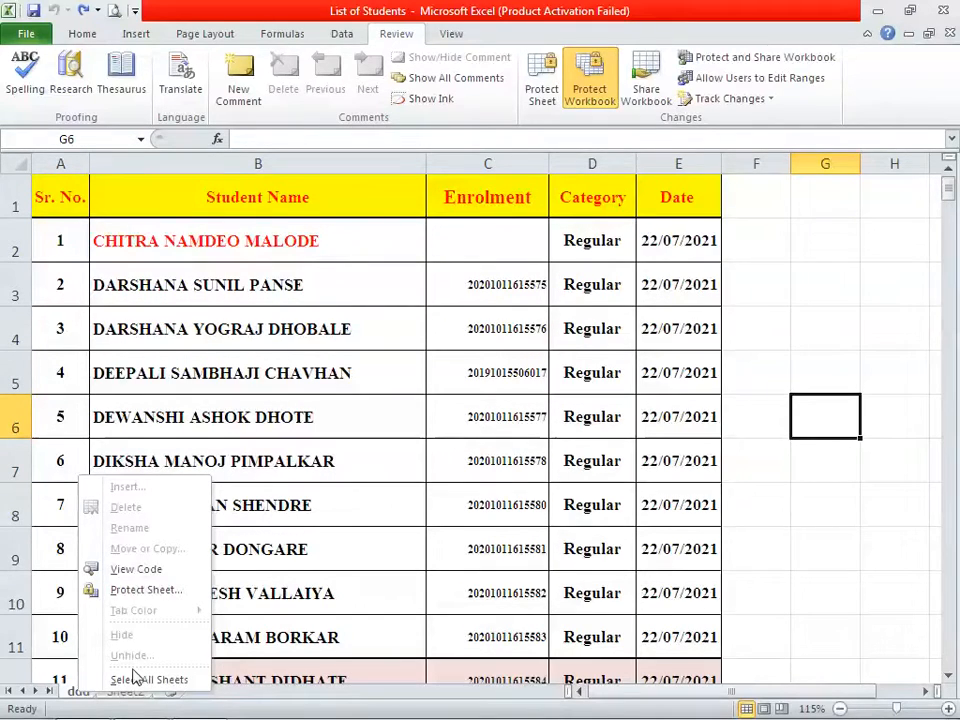
{"action": "key", "text": "Escape"}
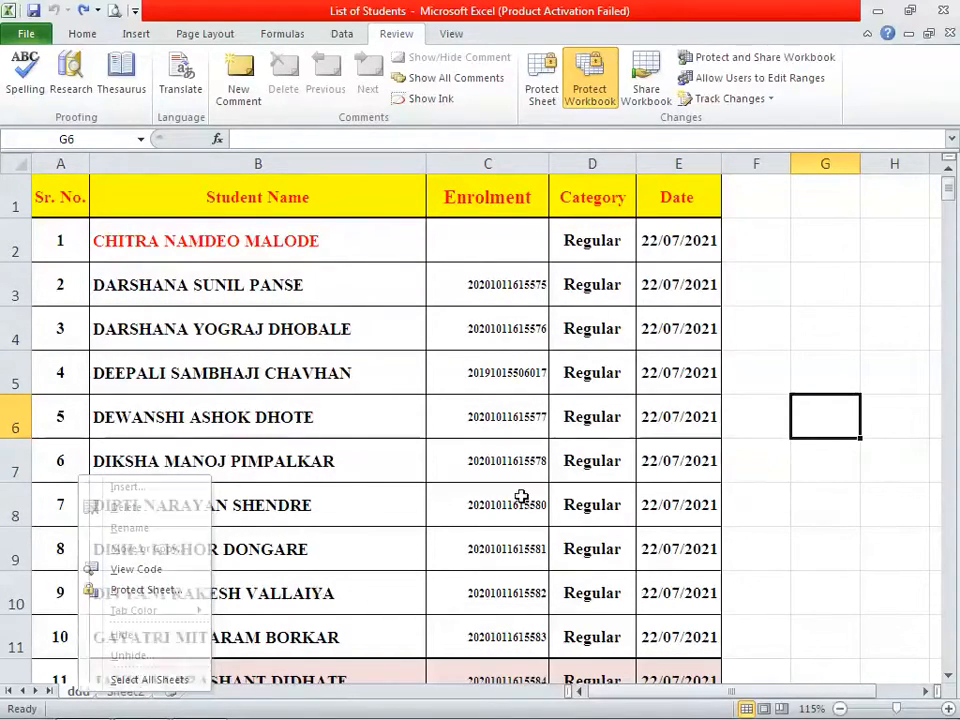
{"action": "left_click", "coordinate": [585, 93]}
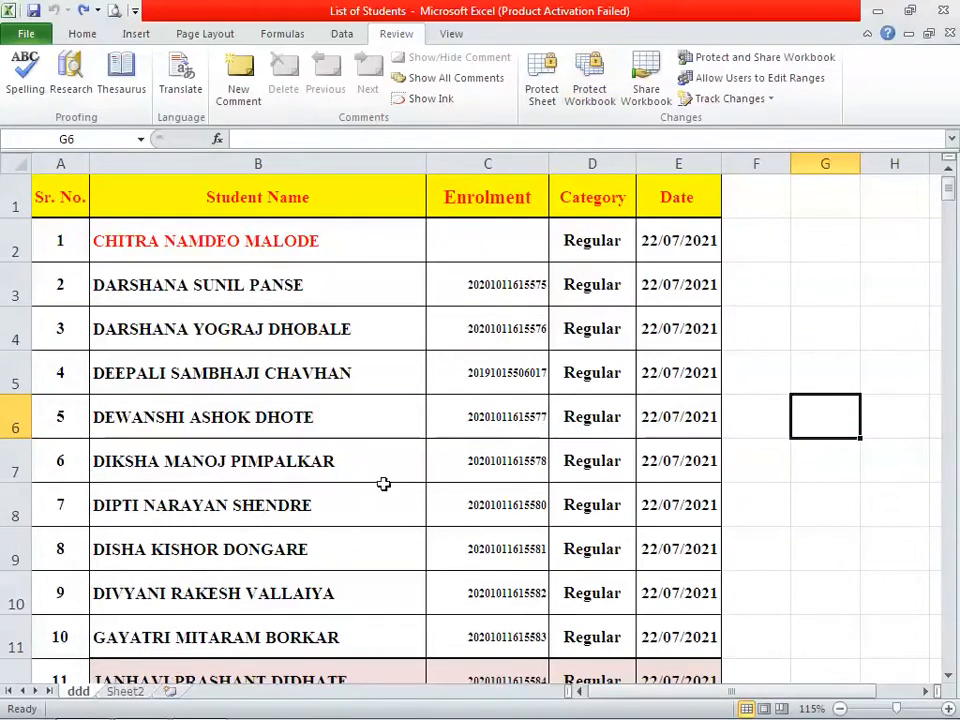
{"action": "right_click", "coordinate": [80, 692]}
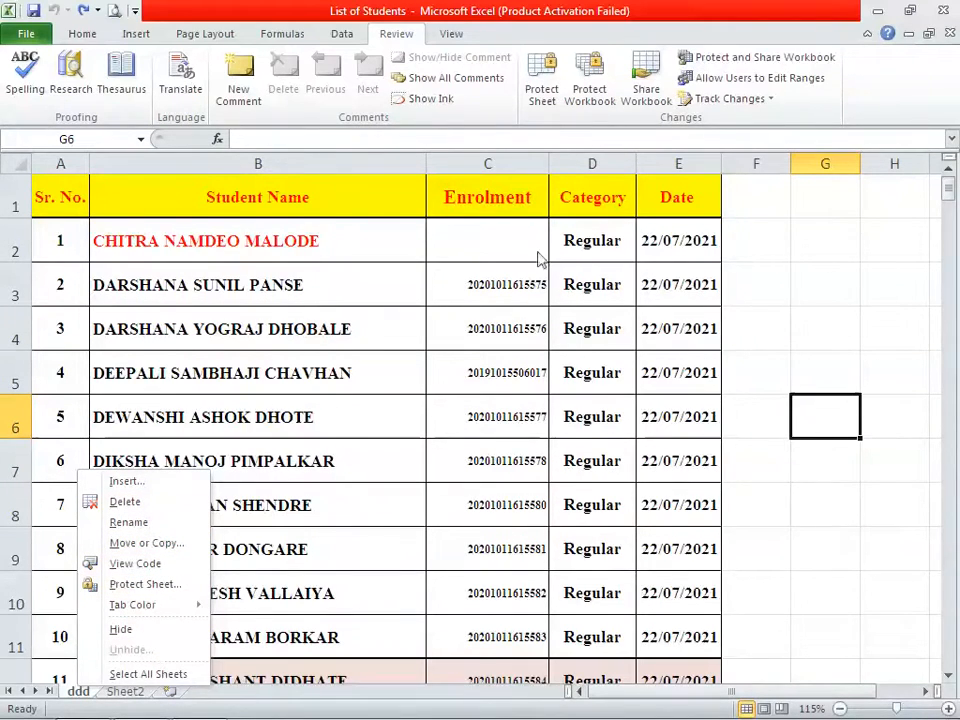
{"action": "left_click", "coordinate": [592, 93]}
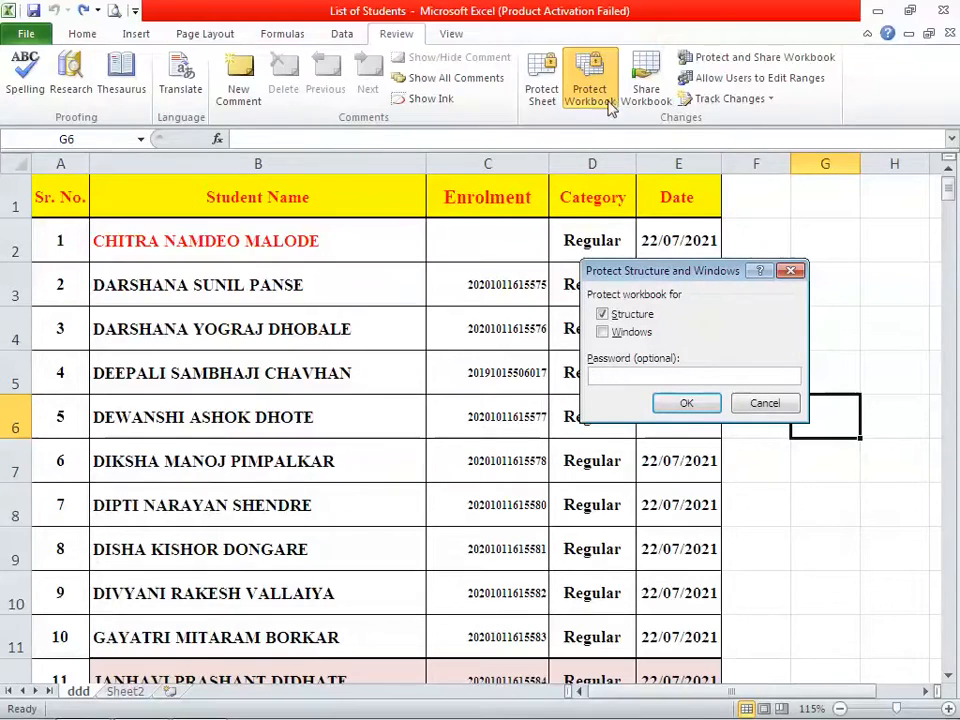
{"action": "left_click", "coordinate": [755, 406]}
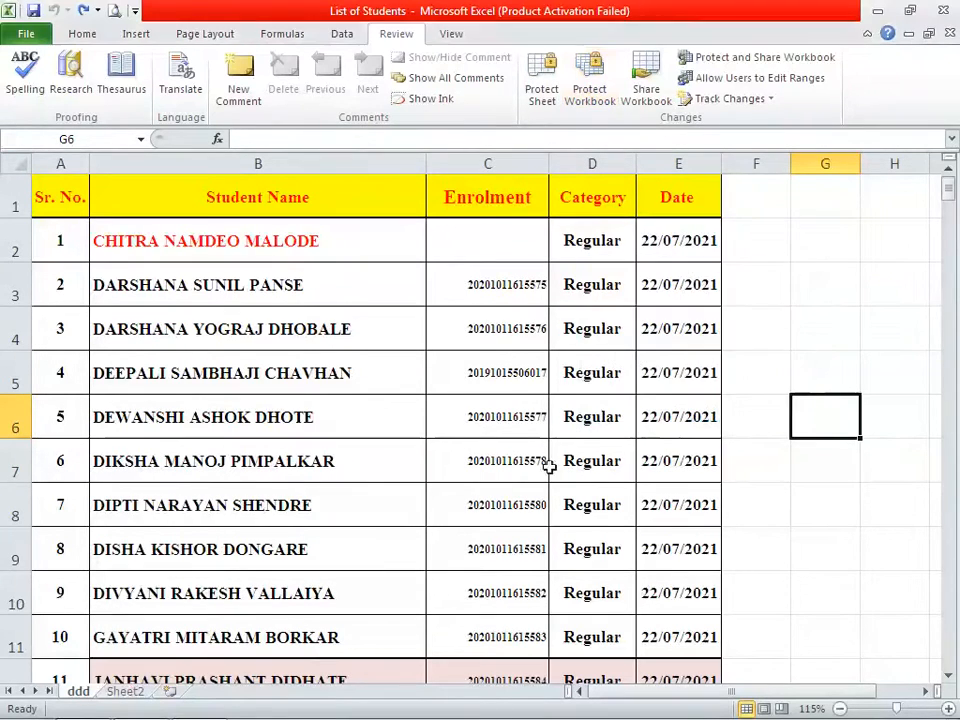
{"action": "right_click", "coordinate": [73, 691]}
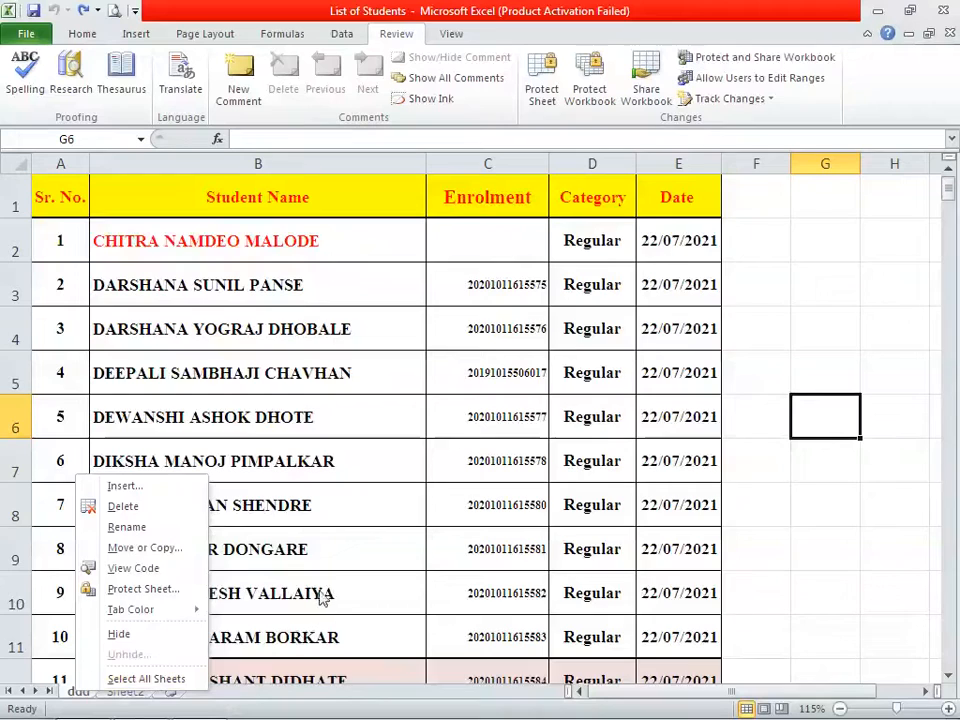
{"action": "key", "text": "Escape"}
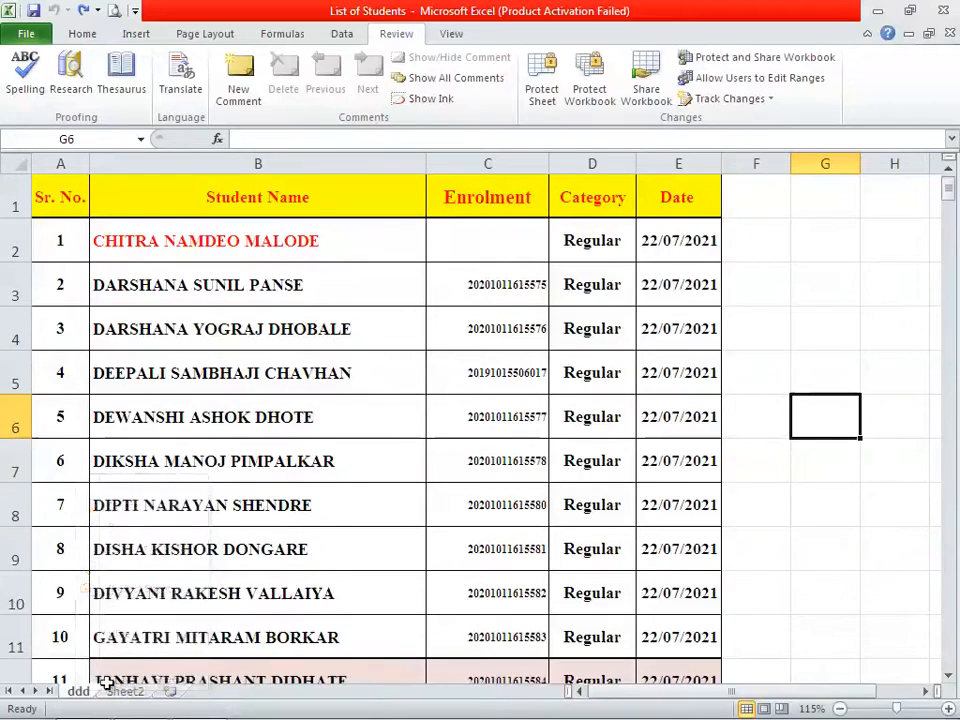
{"action": "left_click", "coordinate": [592, 105]}
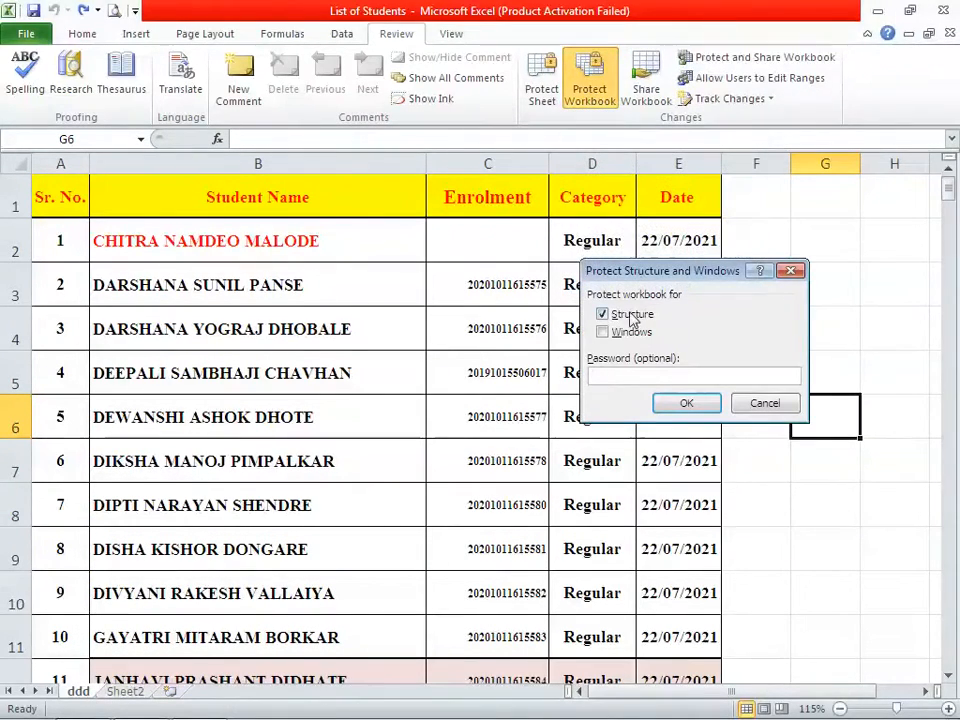
{"action": "left_click", "coordinate": [677, 401]}
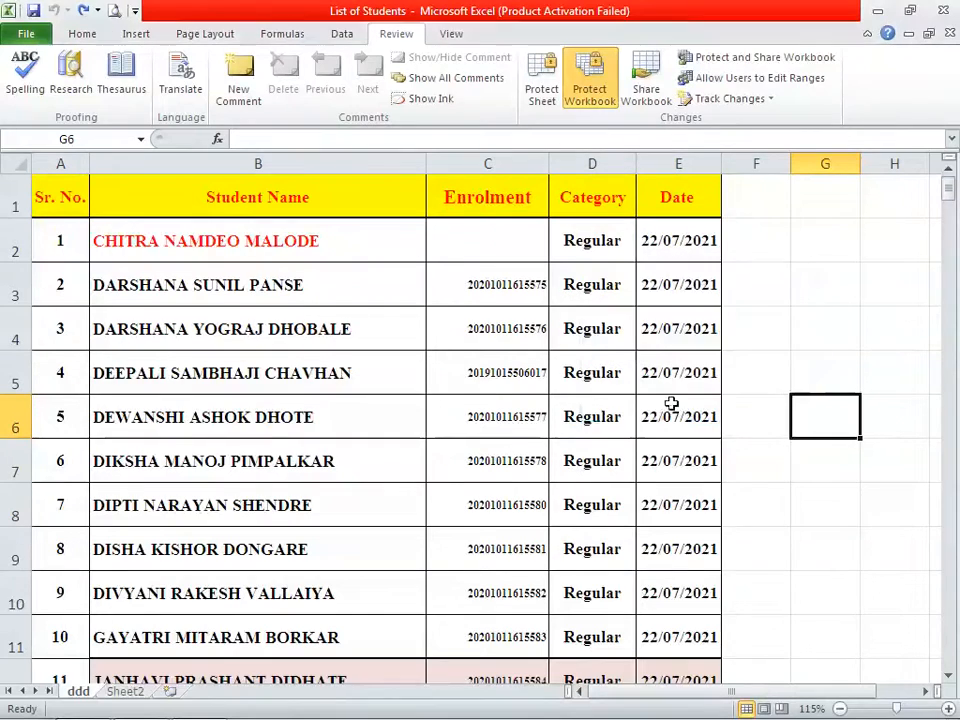
{"action": "left_click", "coordinate": [203, 549]}
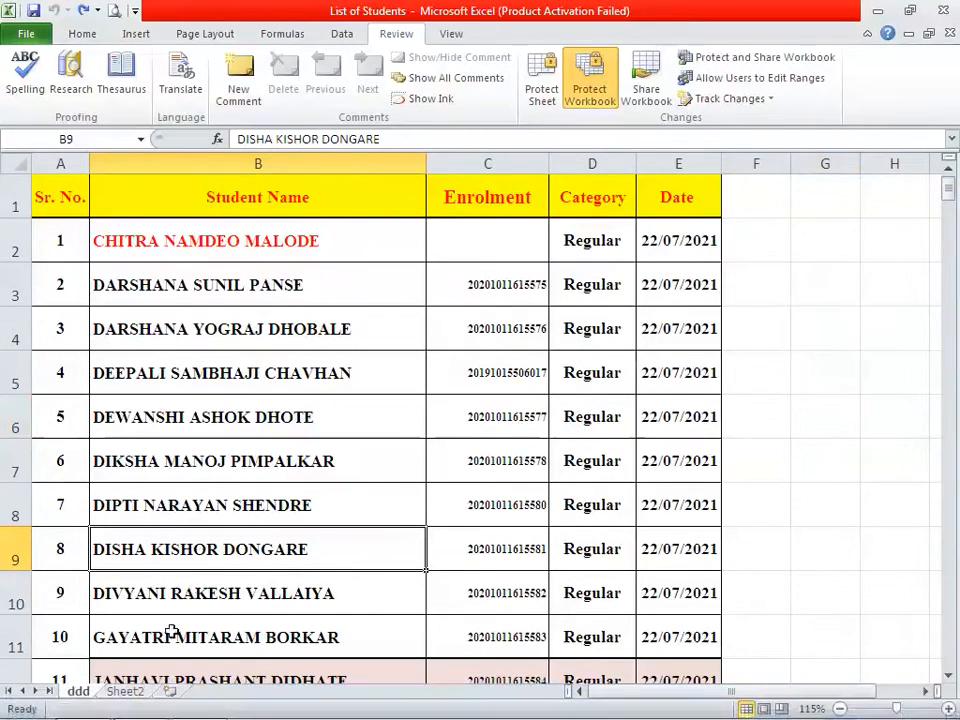
{"action": "left_click", "coordinate": [120, 693]}
{"action": "right_click", "coordinate": [120, 694]}
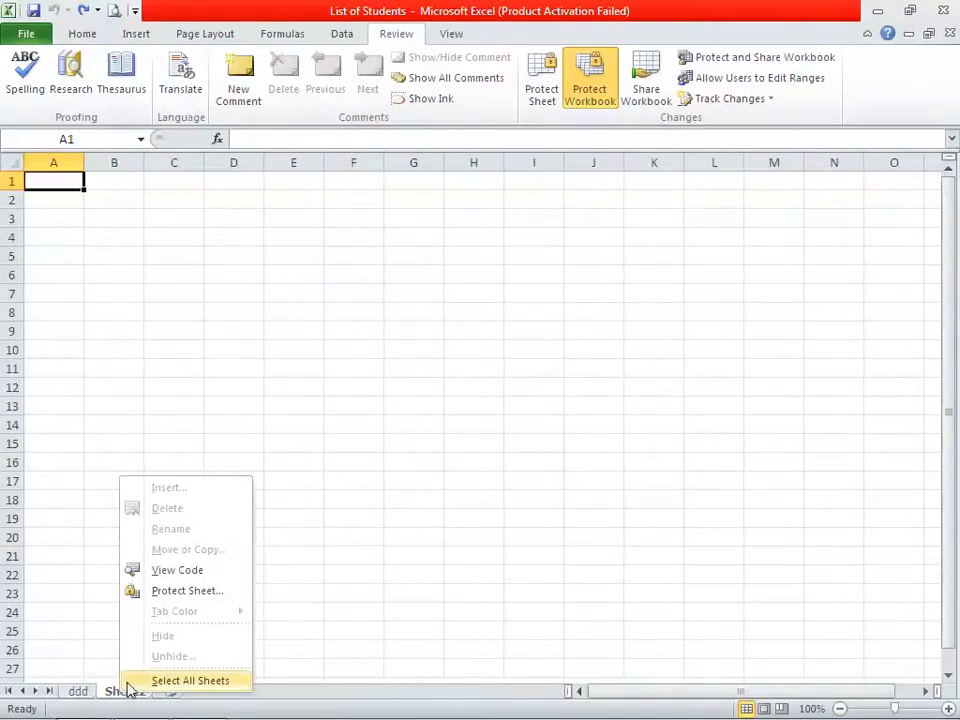
{"action": "left_click", "coordinate": [280, 548]}
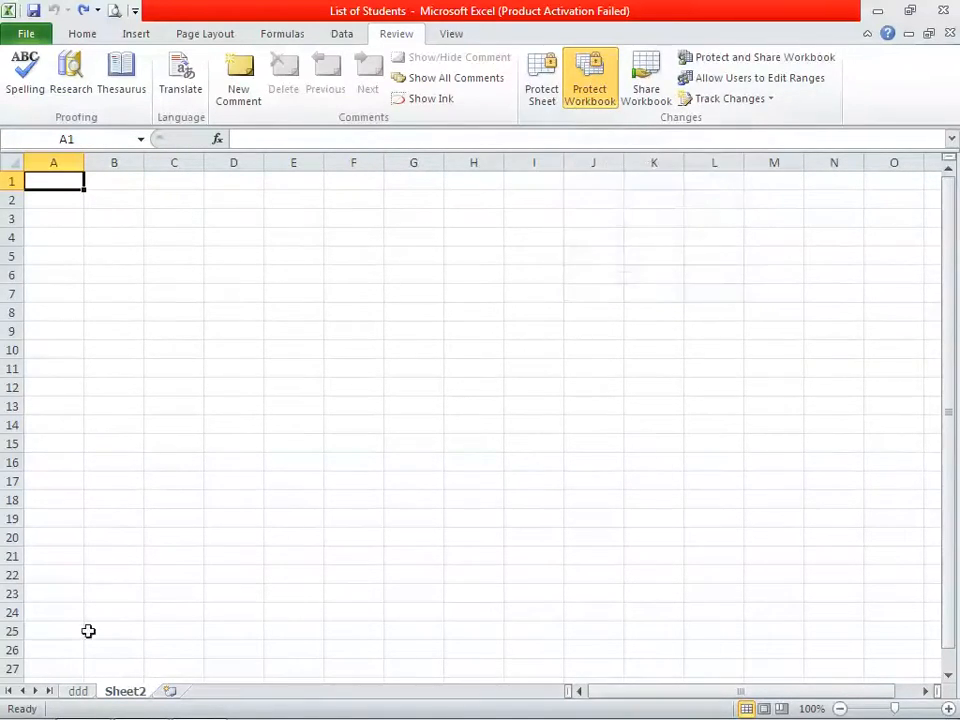
{"action": "left_click", "coordinate": [79, 691]}
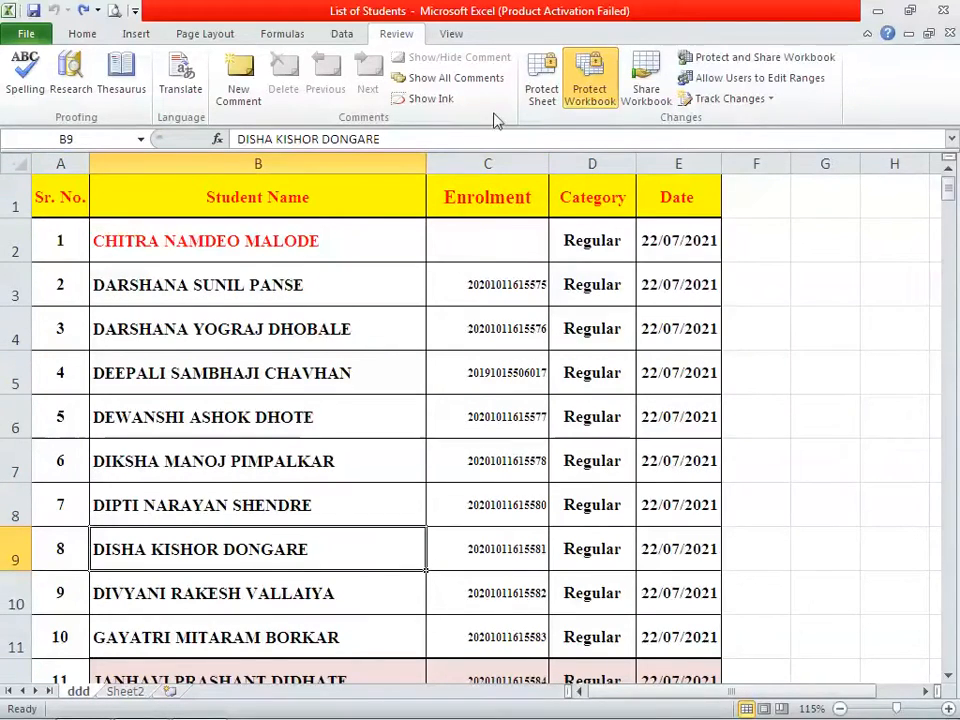
{"action": "left_click", "coordinate": [603, 104]}
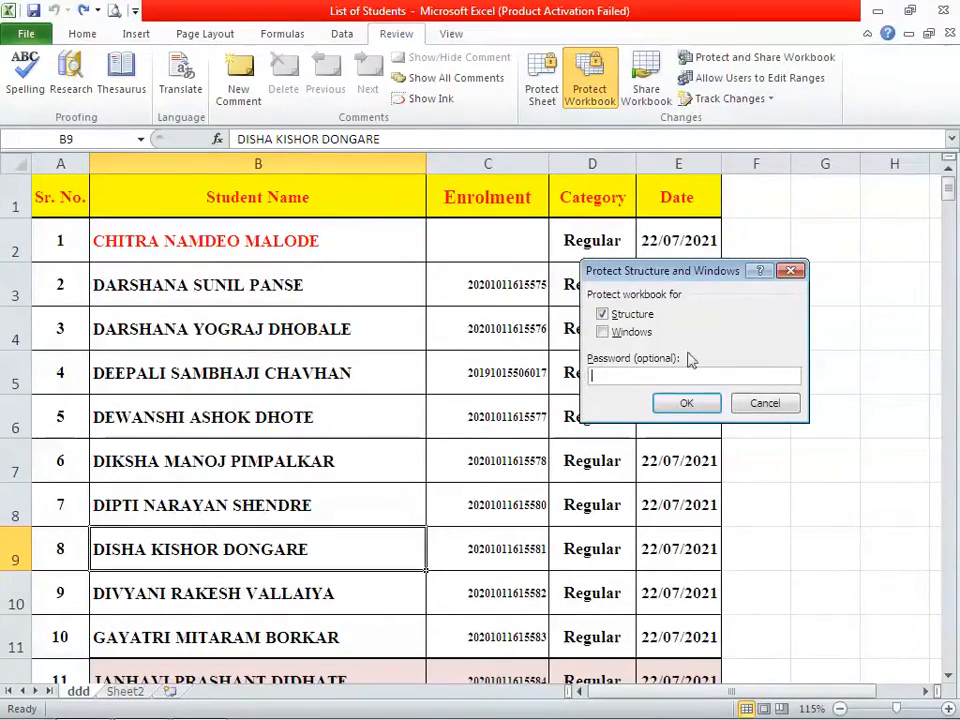
{"action": "type", "text": "123"}
{"action": "left_click", "coordinate": [686, 403]}
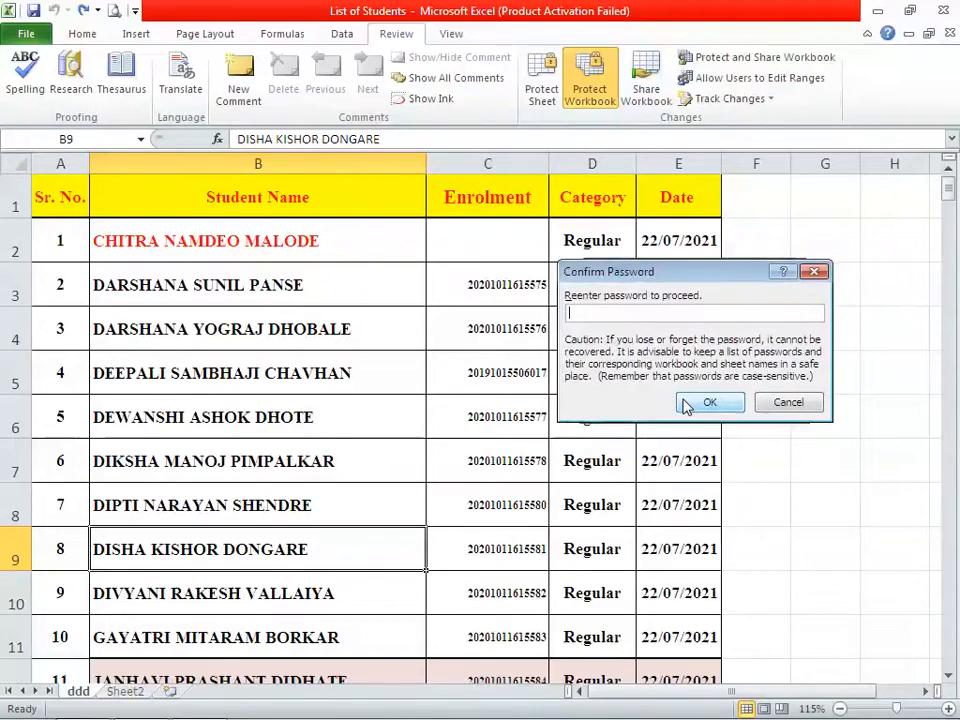
{"action": "left_click", "coordinate": [695, 404]}
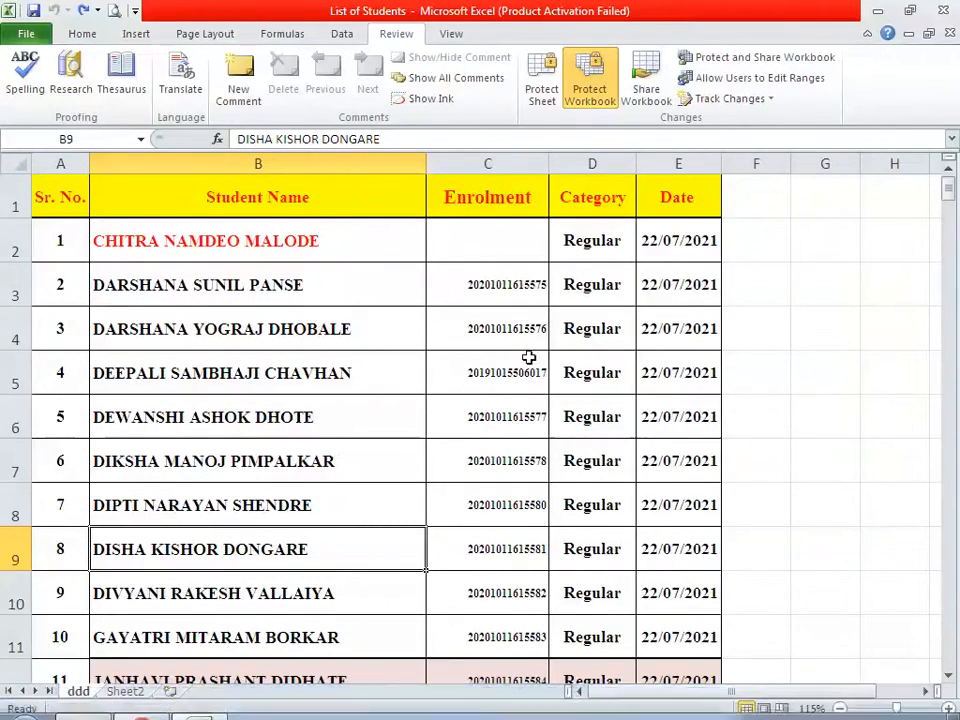
{"action": "left_click", "coordinate": [591, 95]}
{"action": "type", "text": "12"}
{"action": "left_click", "coordinate": [697, 366]}
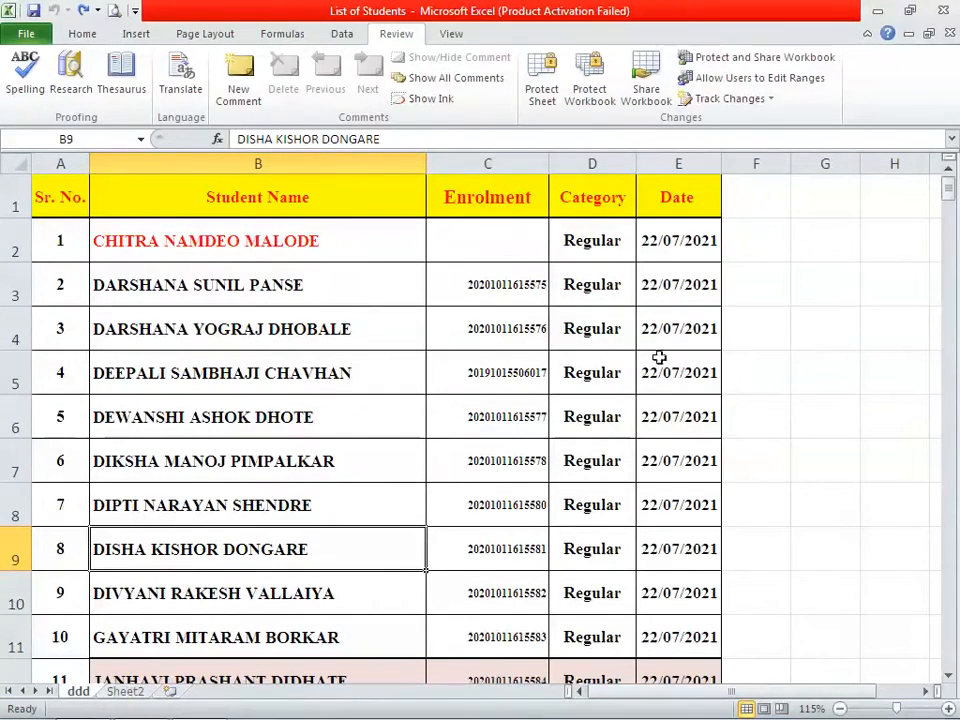
{"action": "left_click", "coordinate": [562, 334]}
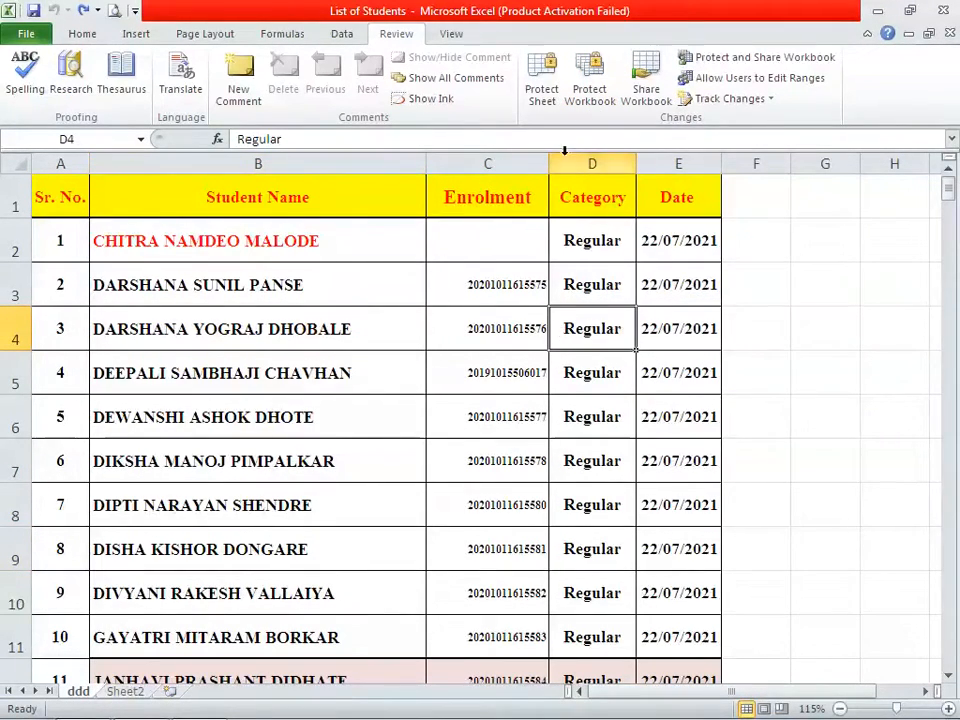
{"action": "left_click", "coordinate": [591, 95]}
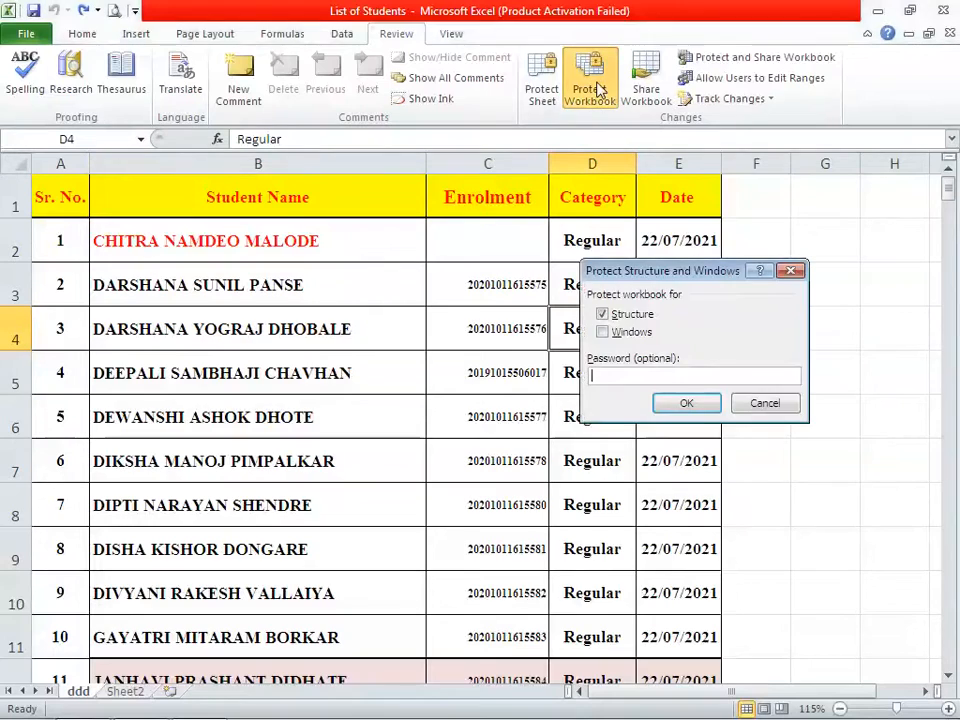
Protect only the workbook Windows with Structure unchecked, then view Sheet2 and return to ddd
{"action": "left_click", "coordinate": [621, 318]}
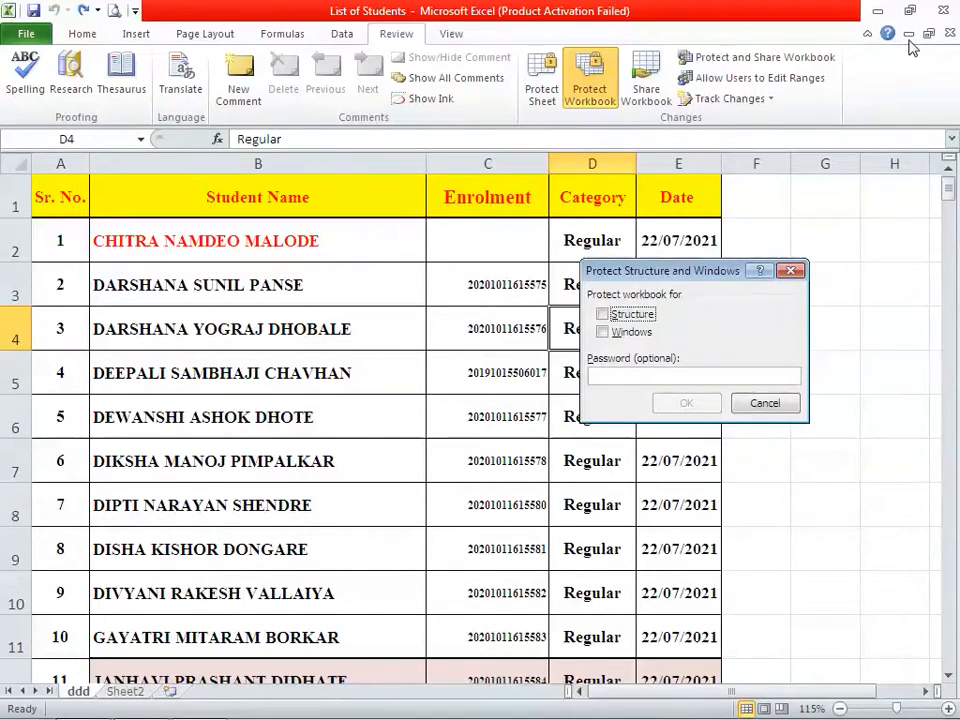
{"action": "left_click", "coordinate": [603, 332]}
{"action": "left_click", "coordinate": [686, 405]}
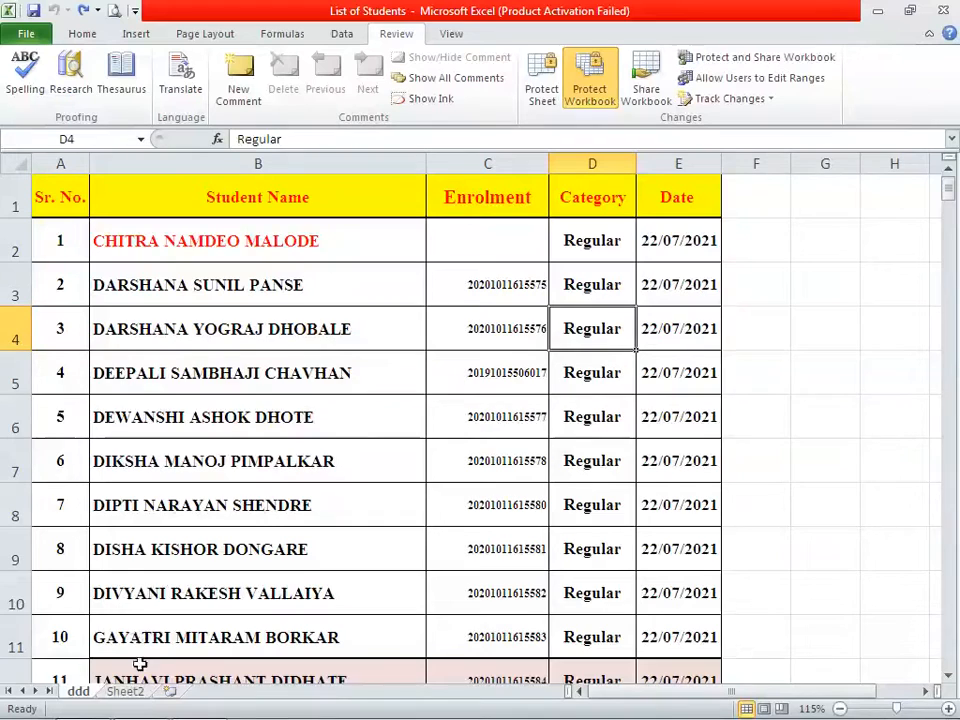
{"action": "left_click", "coordinate": [125, 691]}
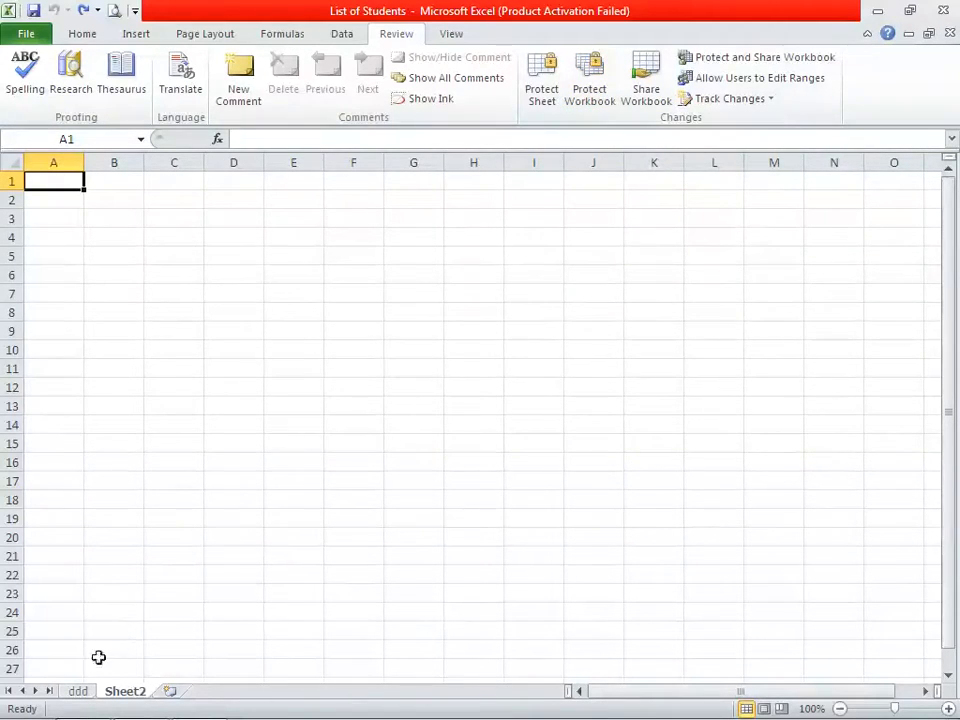
{"action": "left_click", "coordinate": [84, 692]}
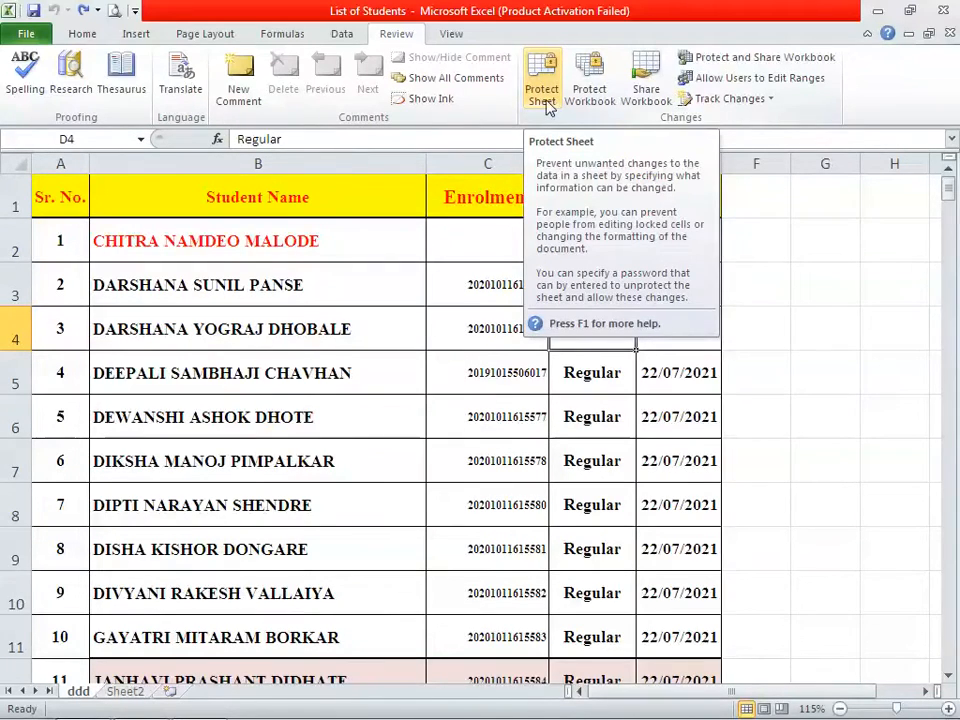
{"action": "left_click", "coordinate": [26, 33]}
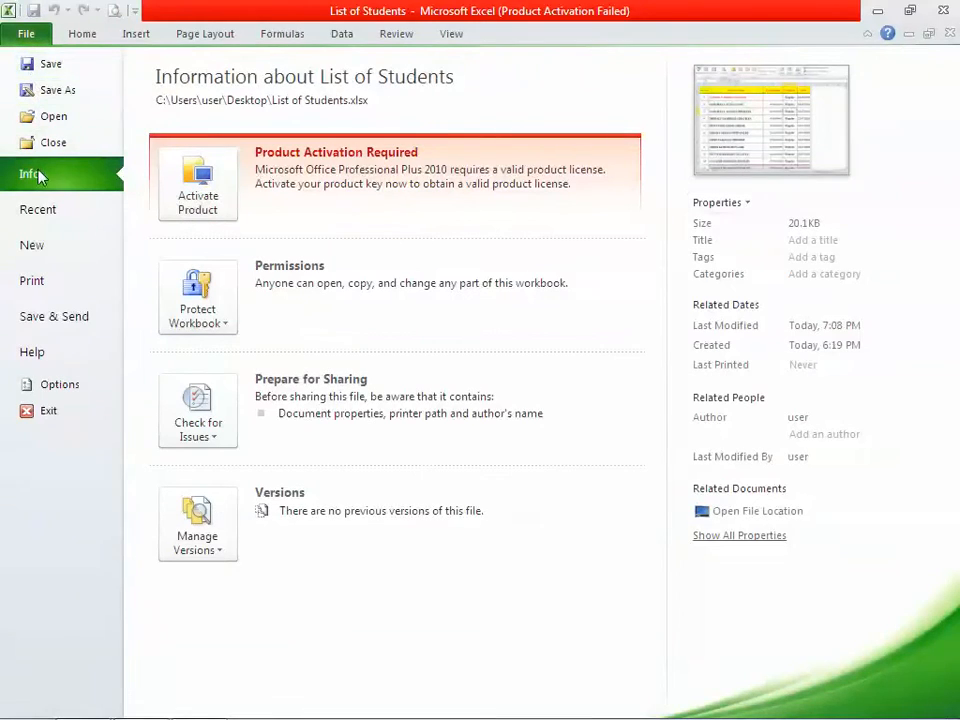
{"action": "left_click", "coordinate": [208, 322]}
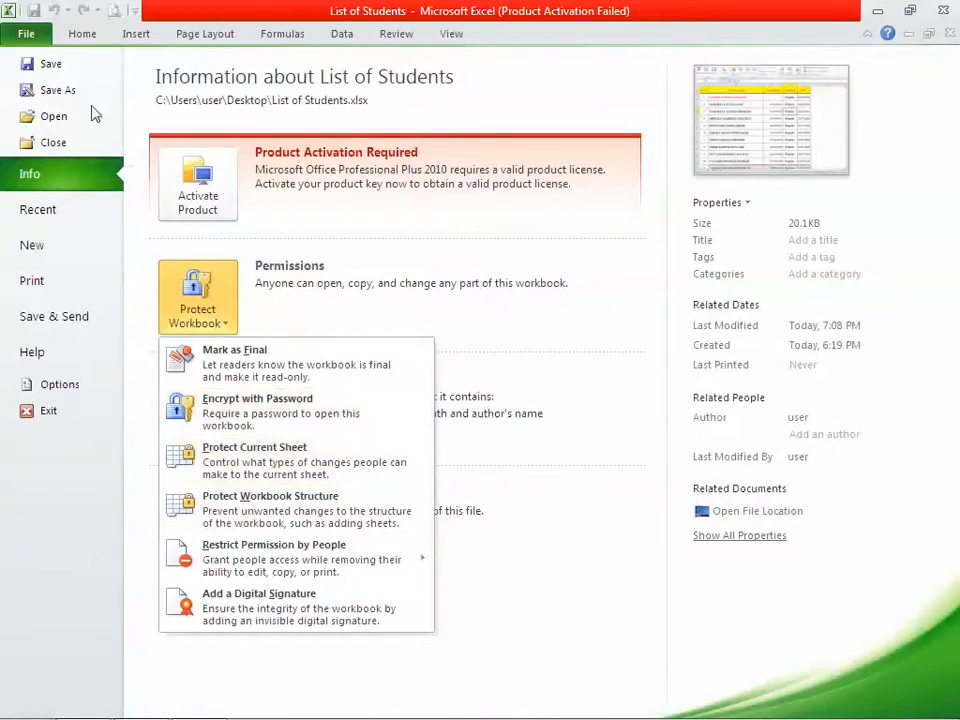
{"action": "left_click", "coordinate": [400, 35]}
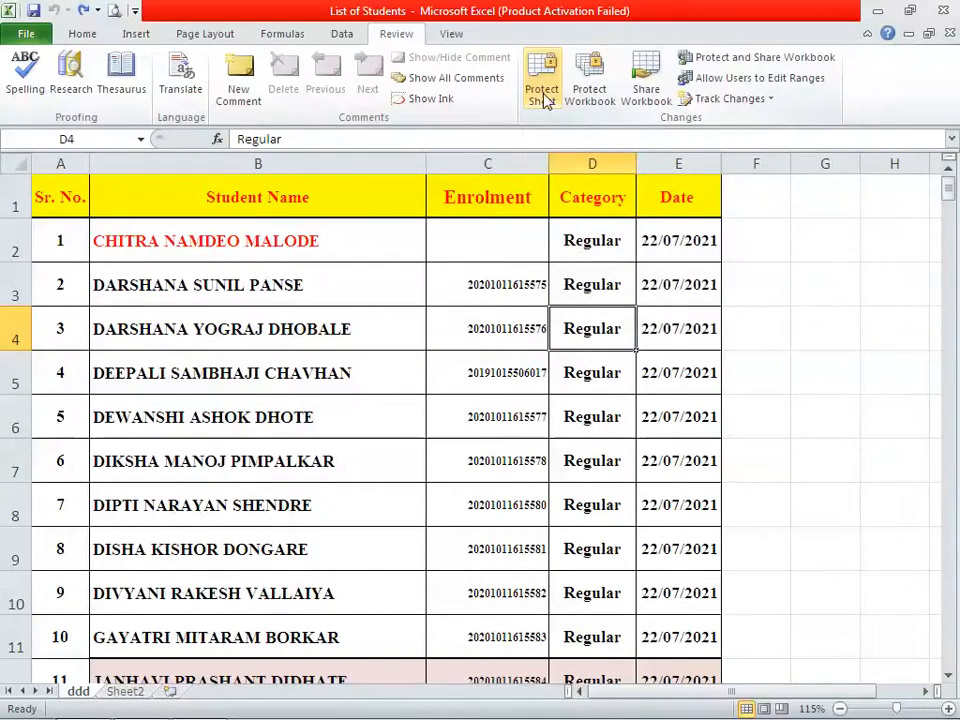
Protect the ddd sheet without a password using default select-cells permissions, re-applying it once
{"action": "left_click", "coordinate": [543, 96]}
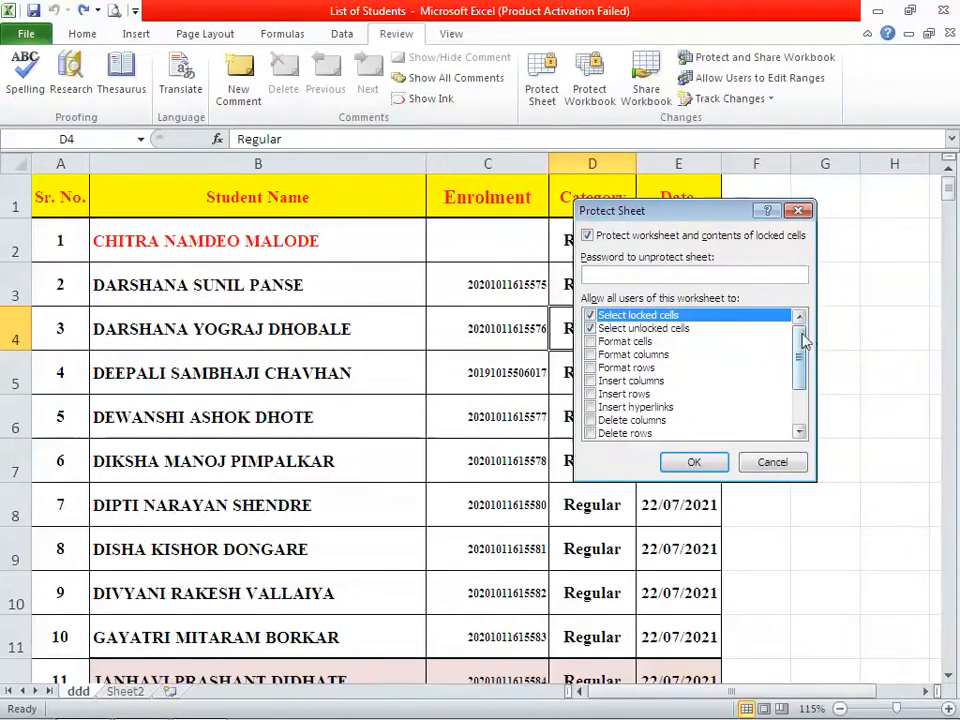
{"action": "left_click_drag", "start_coordinate": [806, 340], "coordinate": [797, 317]}
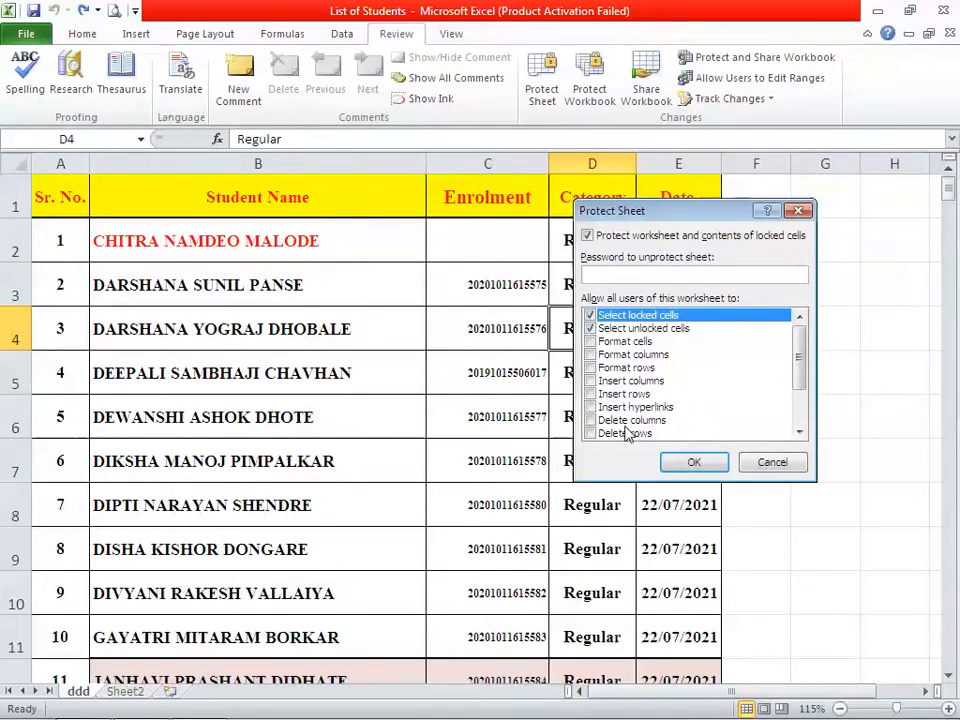
{"action": "left_click", "coordinate": [695, 461]}
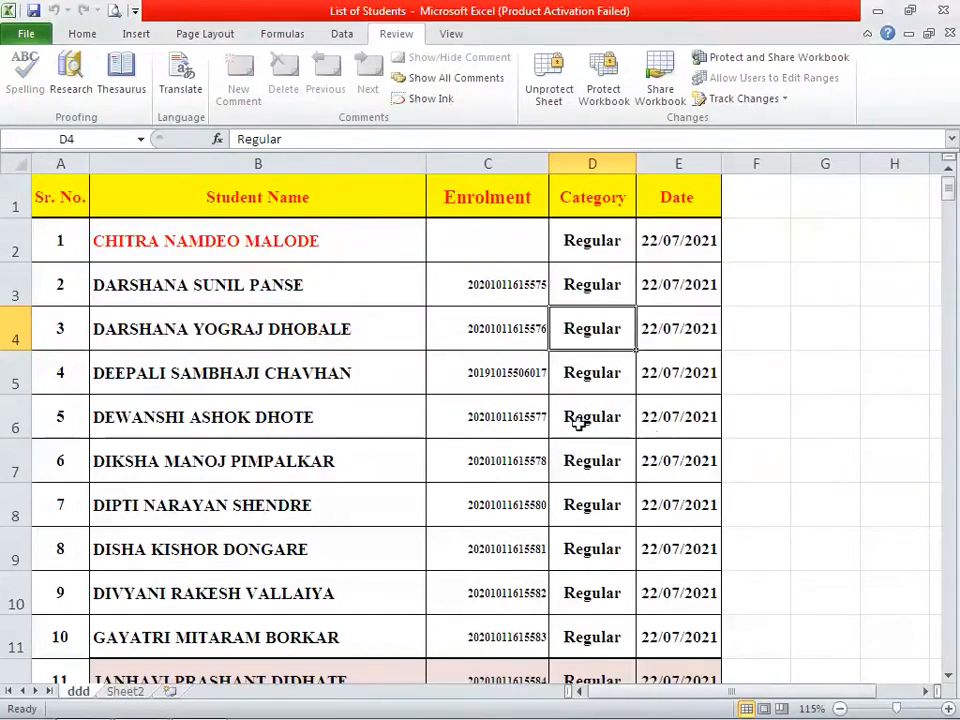
{"action": "left_click", "coordinate": [553, 99]}
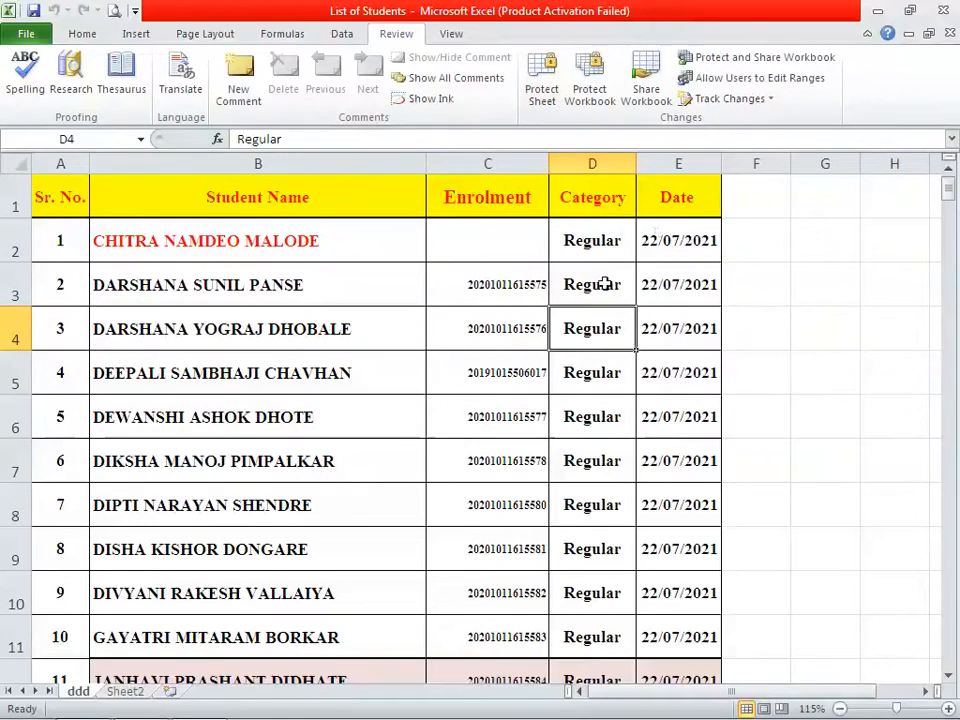
{"action": "left_click", "coordinate": [553, 98]}
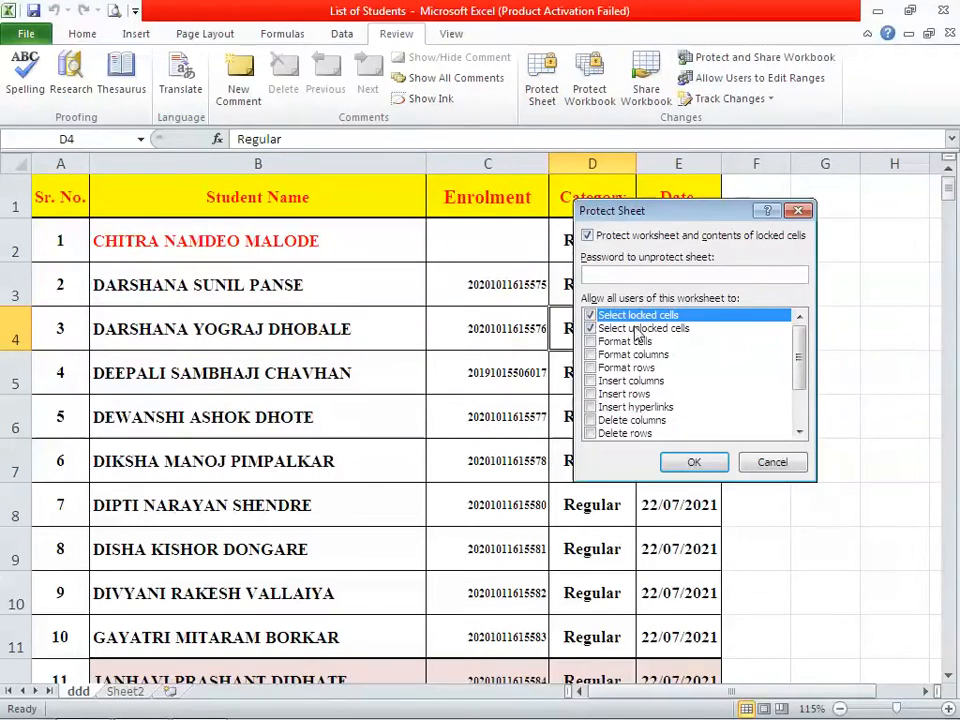
{"action": "left_click", "coordinate": [690, 464]}
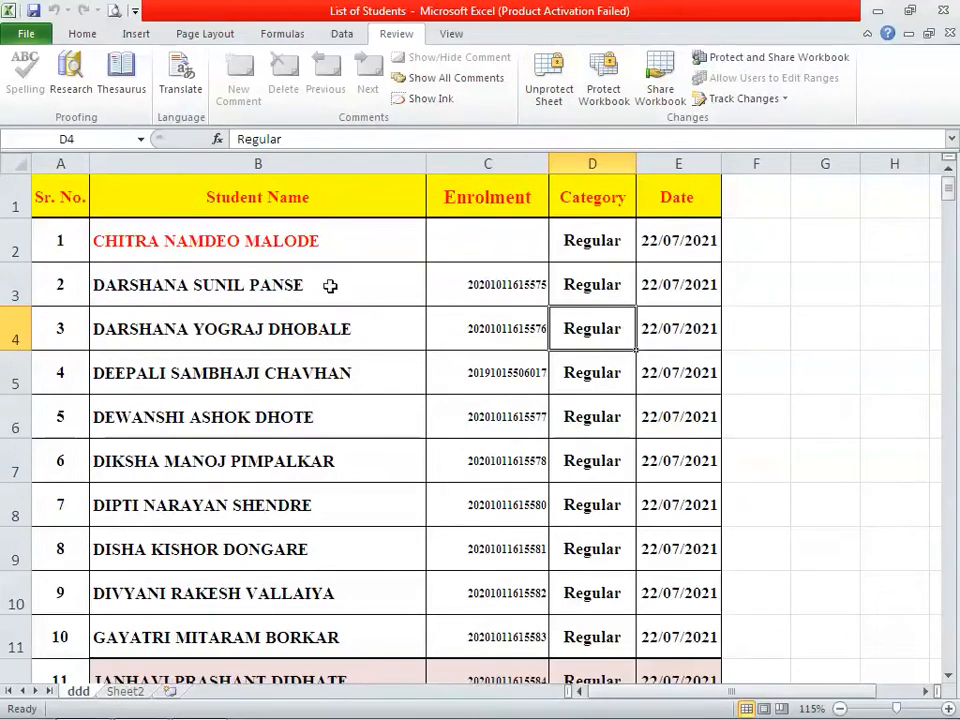
Check the disabled menu commands for column B, row 4 and cell B3, then unprotect the sheet
{"action": "left_click", "coordinate": [312, 163]}
{"action": "right_click", "coordinate": [314, 167]}
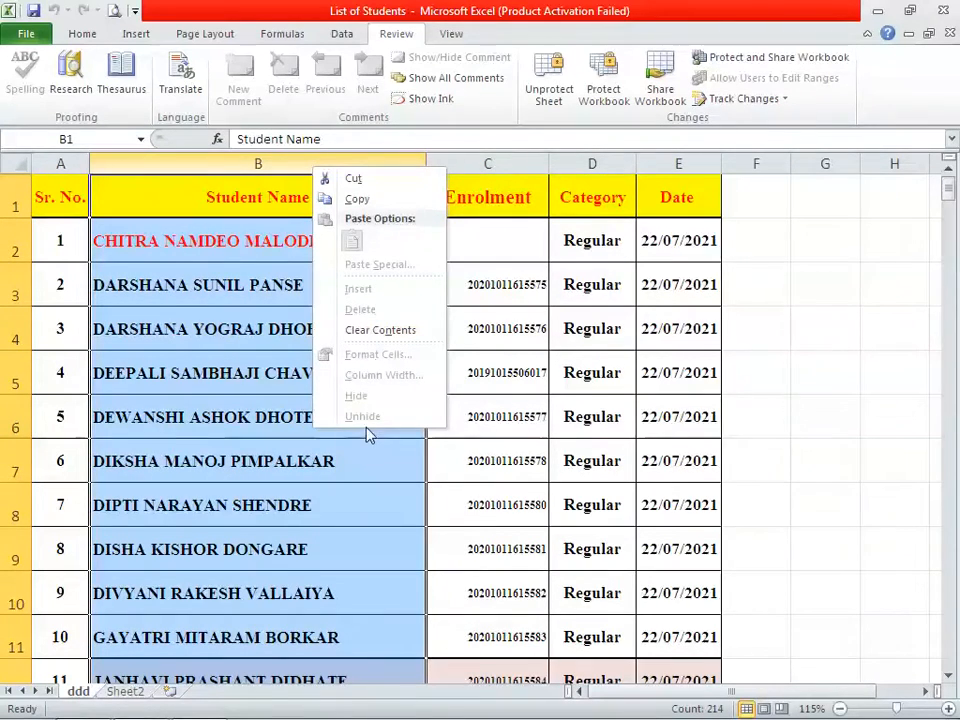
{"action": "left_click", "coordinate": [15, 328]}
{"action": "left_click", "coordinate": [15, 328]}
{"action": "right_click", "coordinate": [22, 338]}
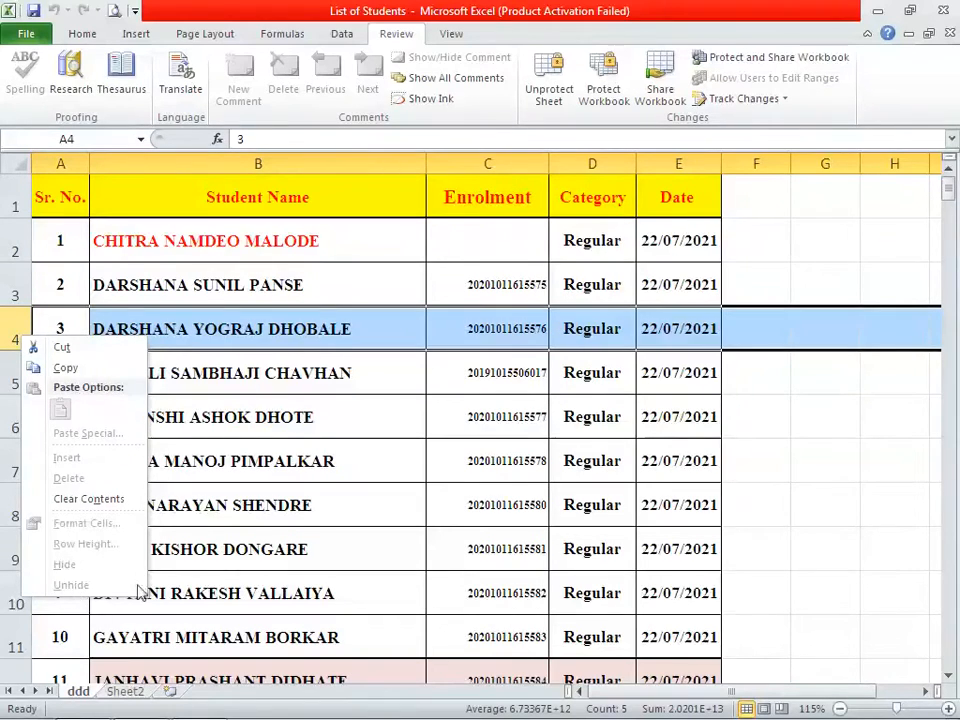
{"action": "key", "text": "Escape"}
{"action": "right_click", "coordinate": [350, 292]}
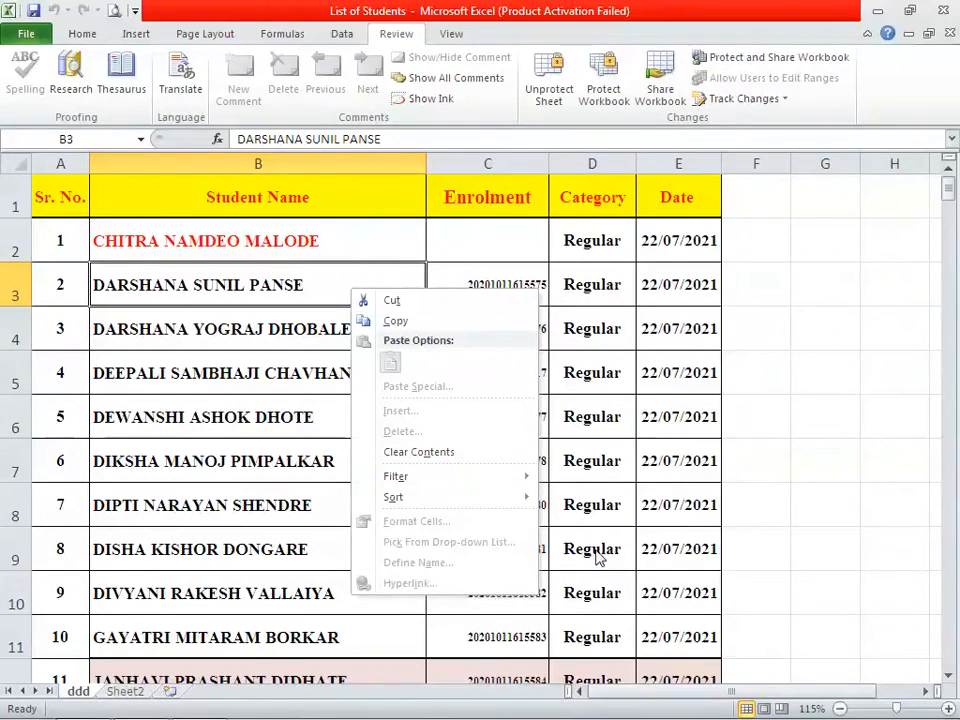
{"action": "key", "text": "Escape"}
{"action": "left_click", "coordinate": [557, 110]}
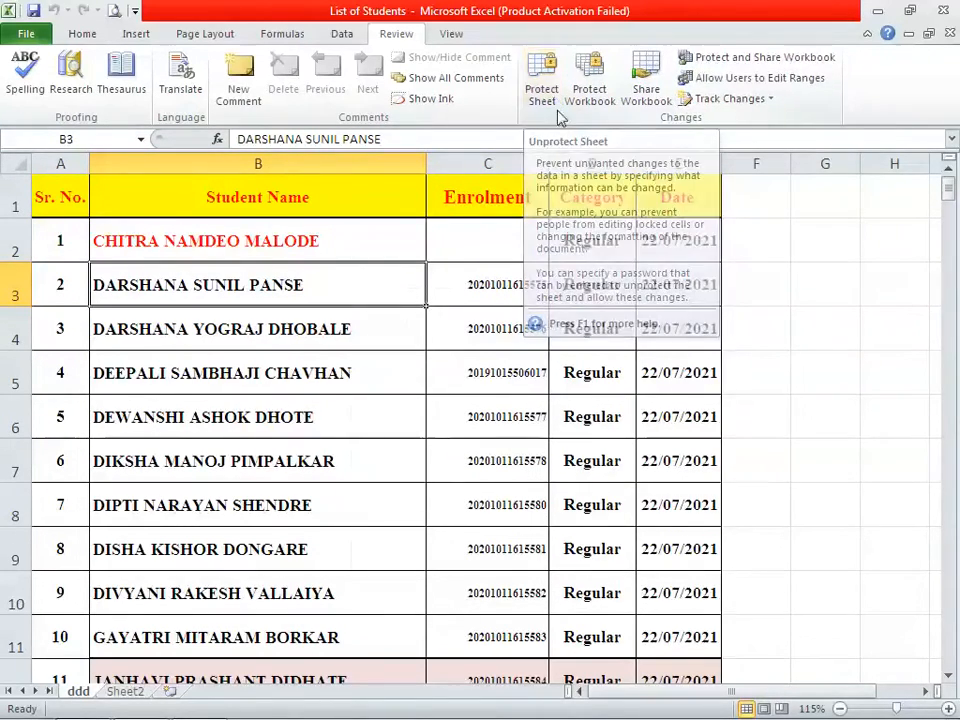
Protect the sheet with Insert columns allowed
{"action": "left_click", "coordinate": [542, 96]}
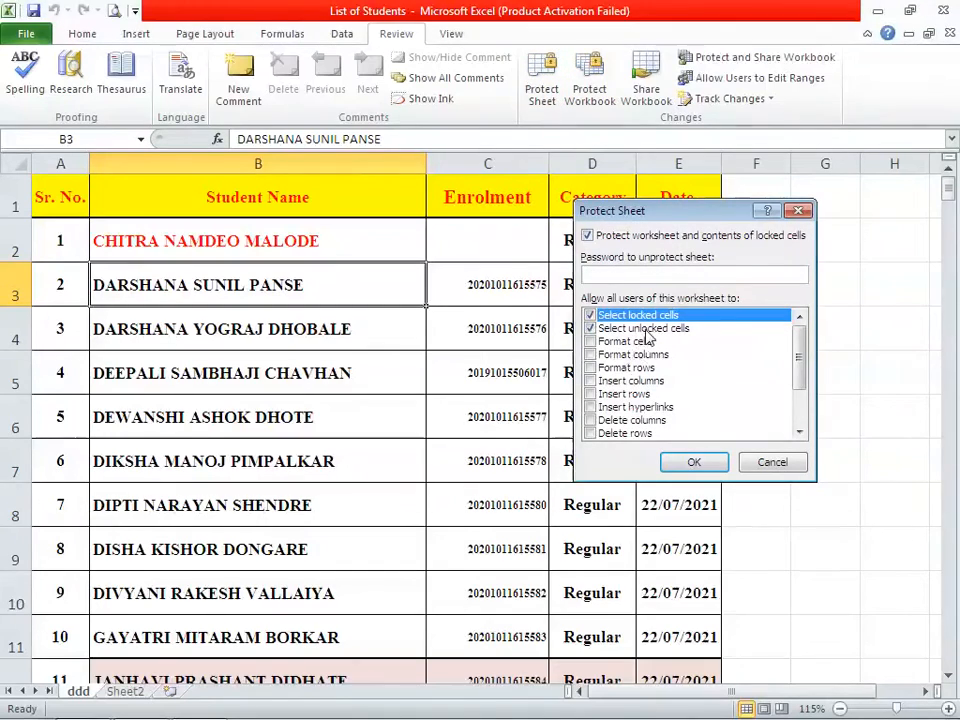
{"action": "left_click", "coordinate": [591, 381]}
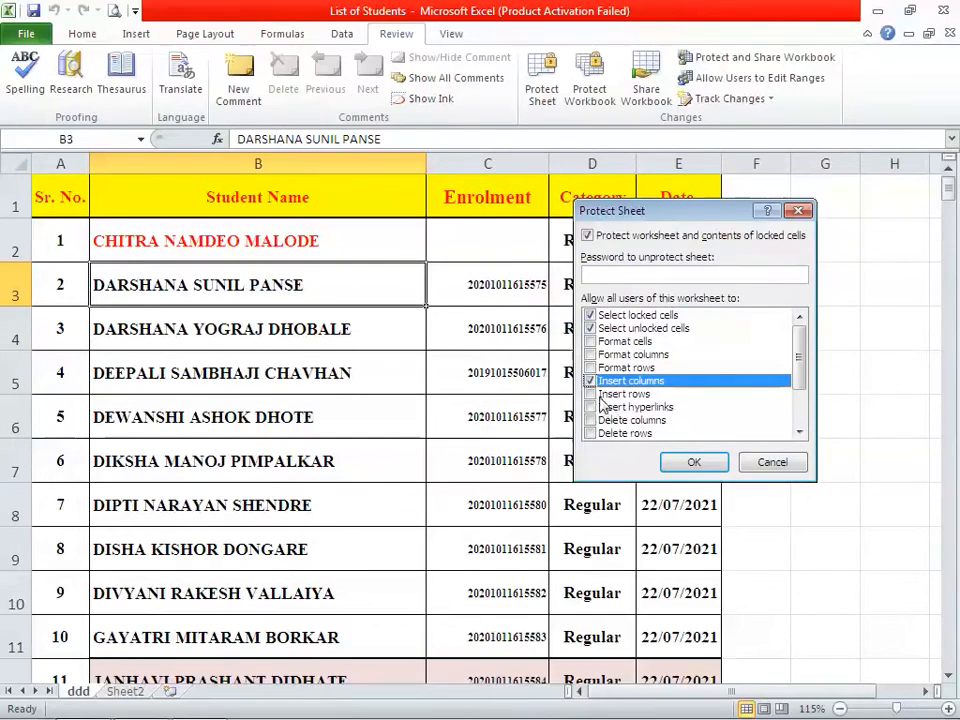
{"action": "left_click", "coordinate": [694, 466]}
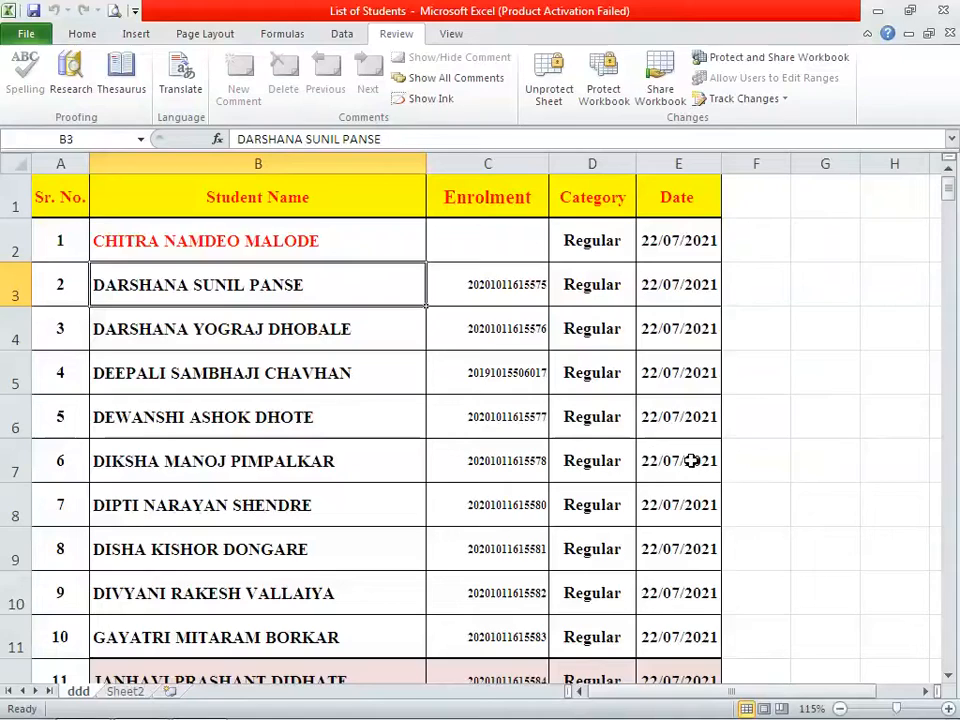
Insert a blank column B before Student Name, check row 4's options, then unprotect the sheet
{"action": "right_click", "coordinate": [204, 167]}
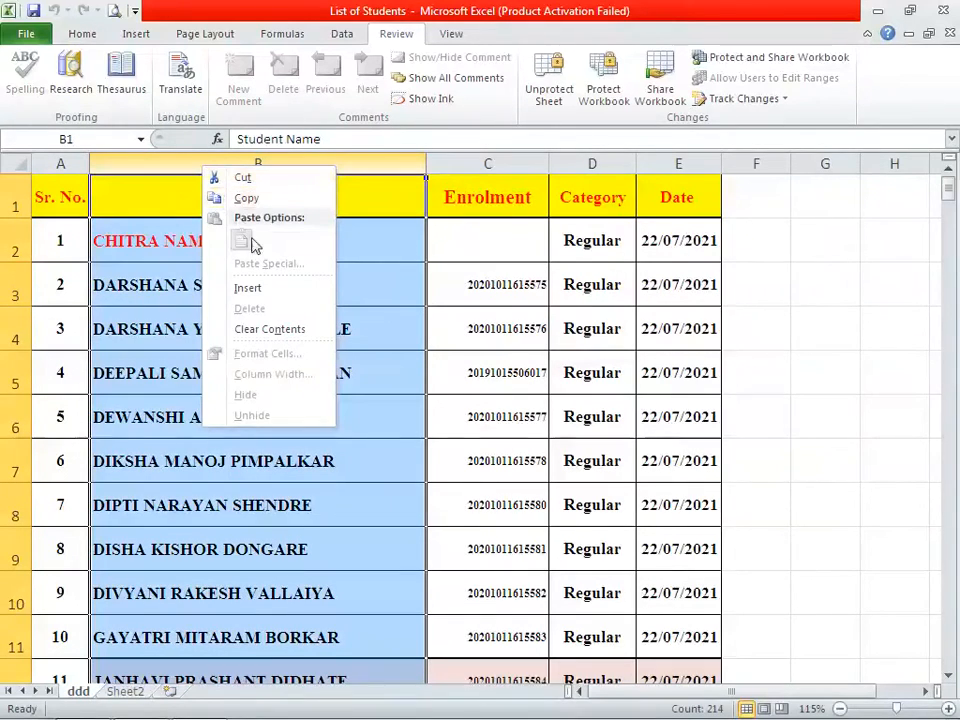
{"action": "left_click", "coordinate": [259, 291]}
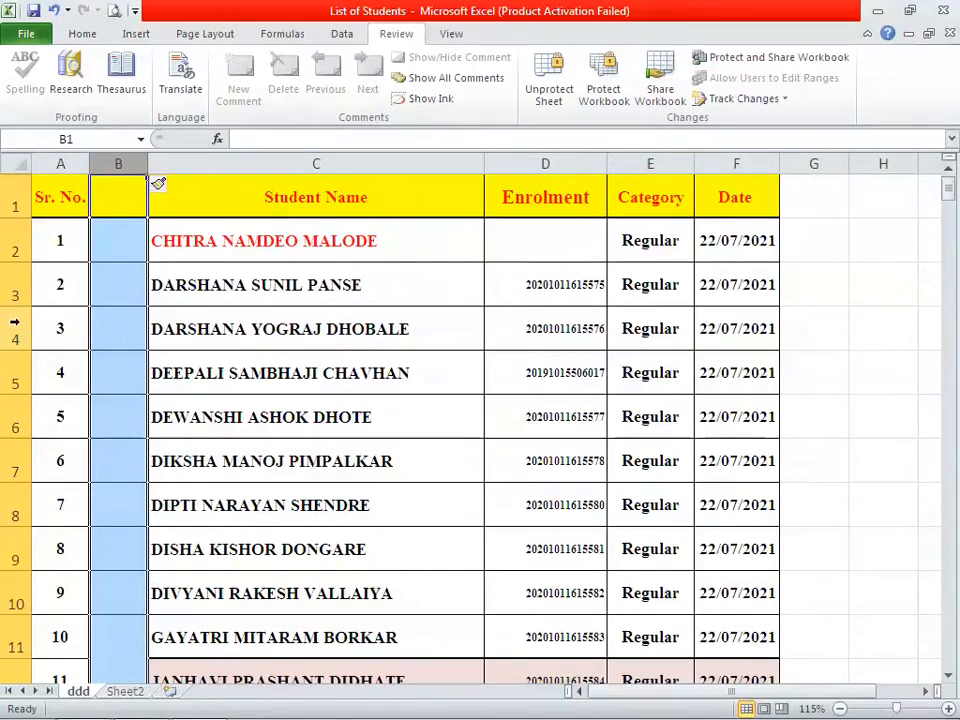
{"action": "left_click", "coordinate": [6, 322]}
{"action": "right_click", "coordinate": [14, 324]}
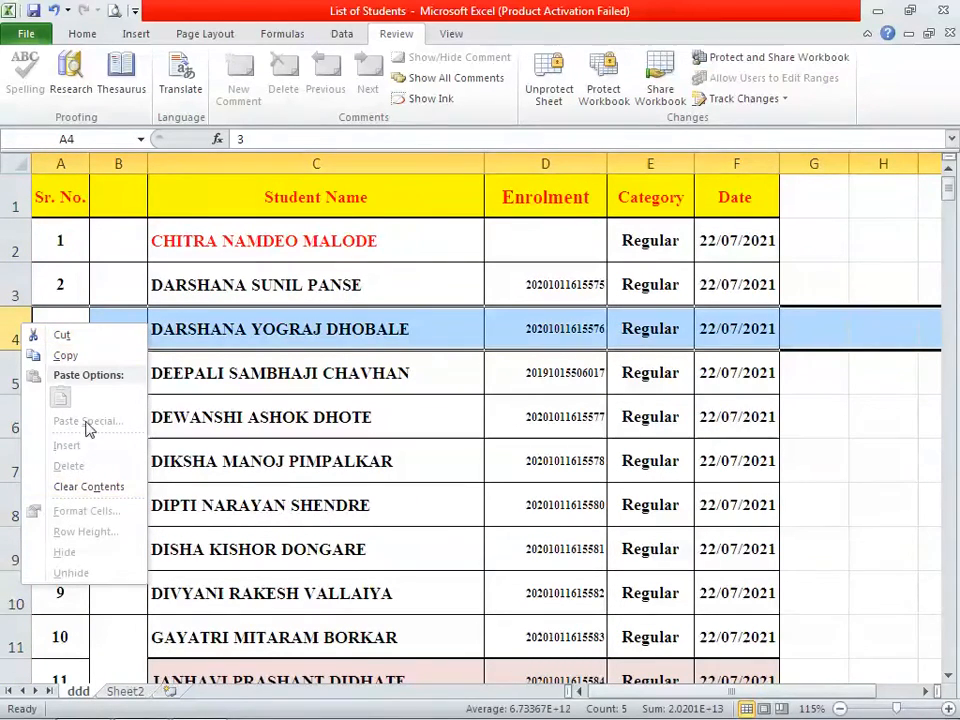
{"action": "left_click", "coordinate": [549, 108]}
Protect the ddd sheet with a password, entered and confirmed, keeping column insertion allowed
{"action": "left_click", "coordinate": [550, 106]}
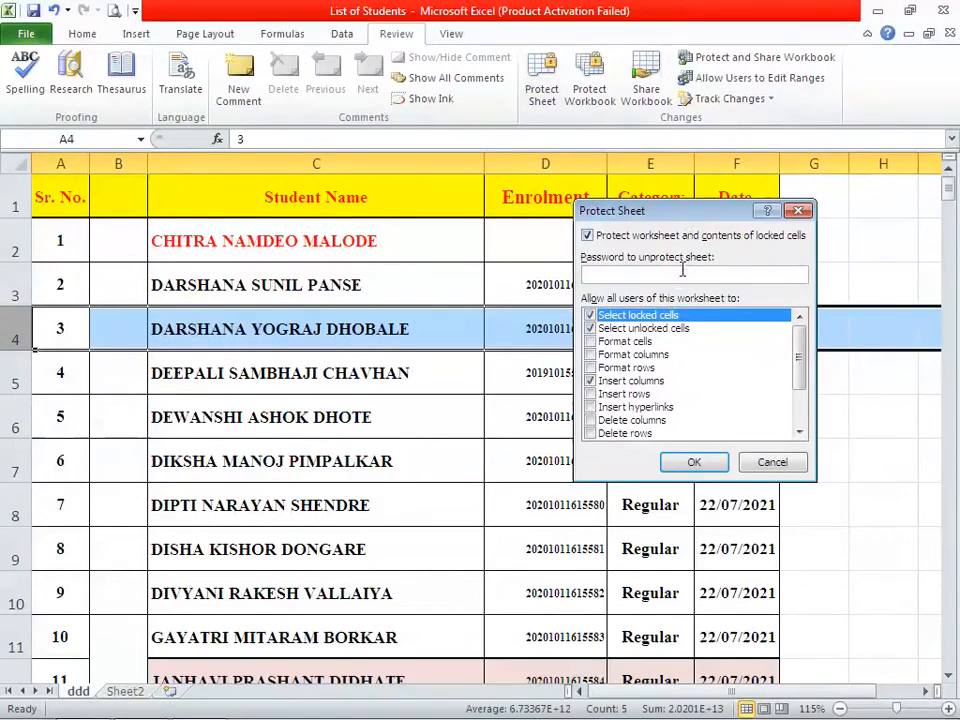
{"action": "left_click_drag", "start_coordinate": [798, 350], "coordinate": [773, 323]}
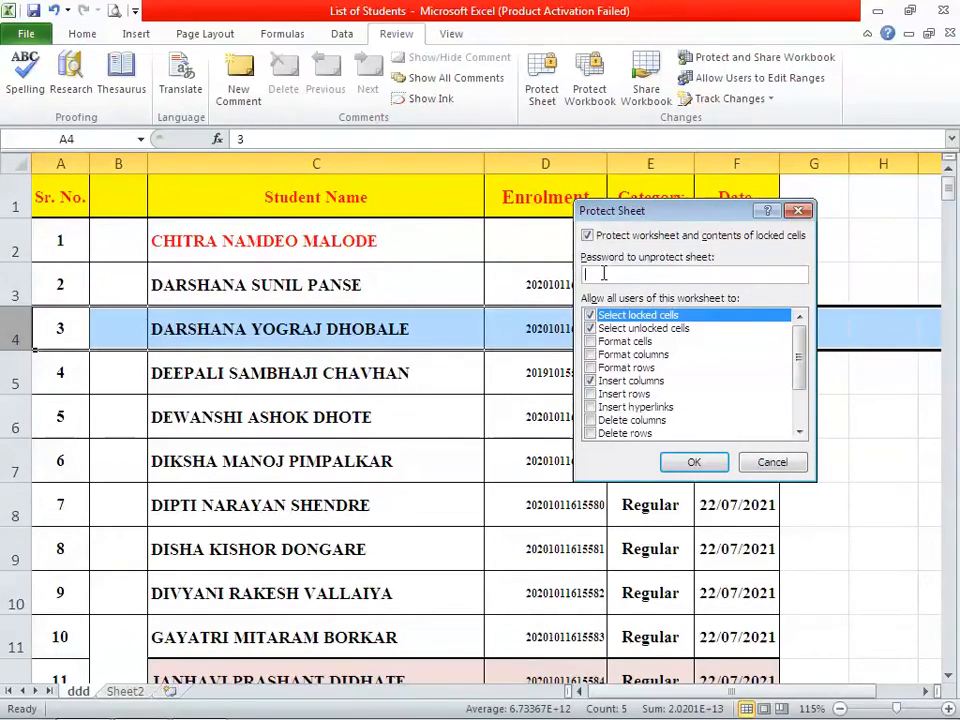
{"action": "type", "text": "12"}
{"action": "left_click", "coordinate": [696, 466]}
{"action": "type", "text": "12"}
{"action": "left_click", "coordinate": [706, 403]}
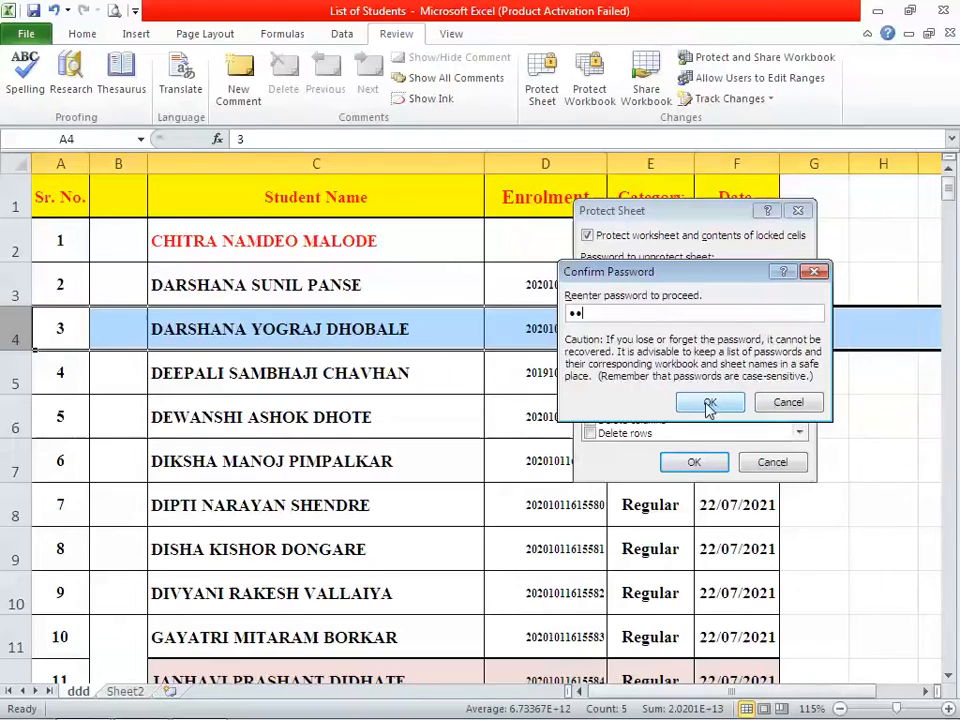
{"action": "left_click", "coordinate": [176, 352]}
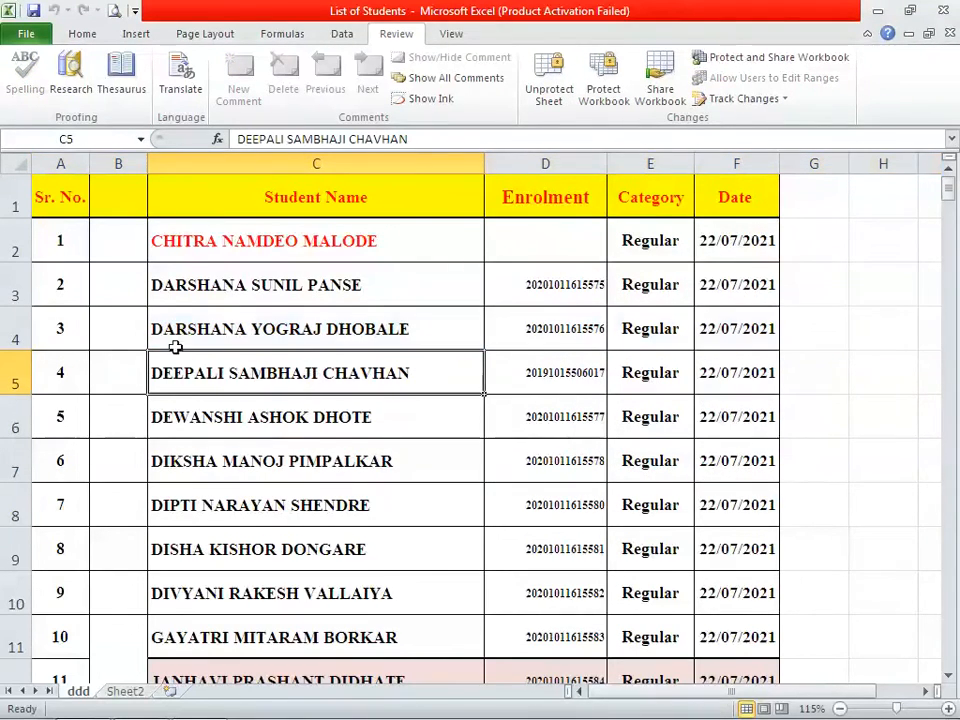
Unprotect the ddd sheet by entering its password
{"action": "left_click", "coordinate": [563, 105]}
{"action": "type", "text": "12"}
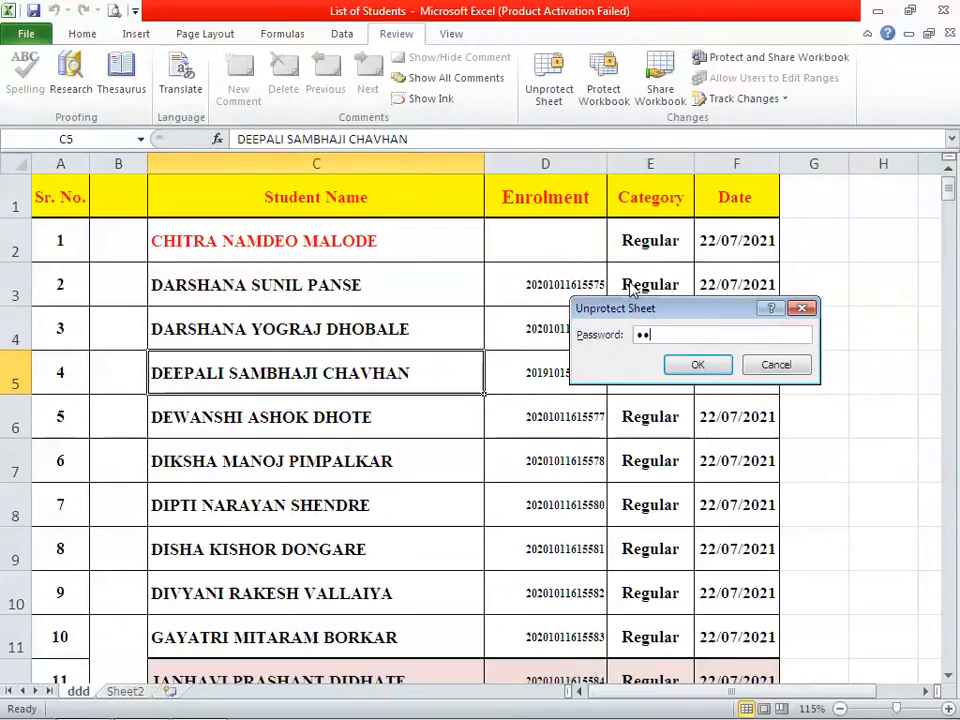
{"action": "left_click", "coordinate": [697, 364]}
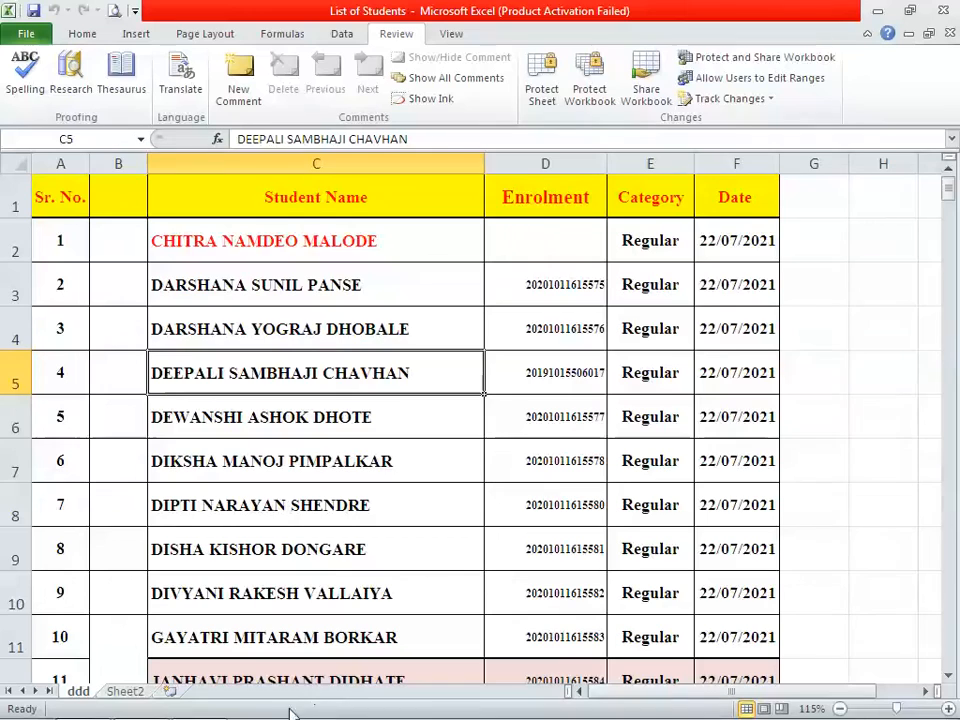
Open the File Info page and expand the Protect Workbook dropdown
{"action": "left_click", "coordinate": [28, 32]}
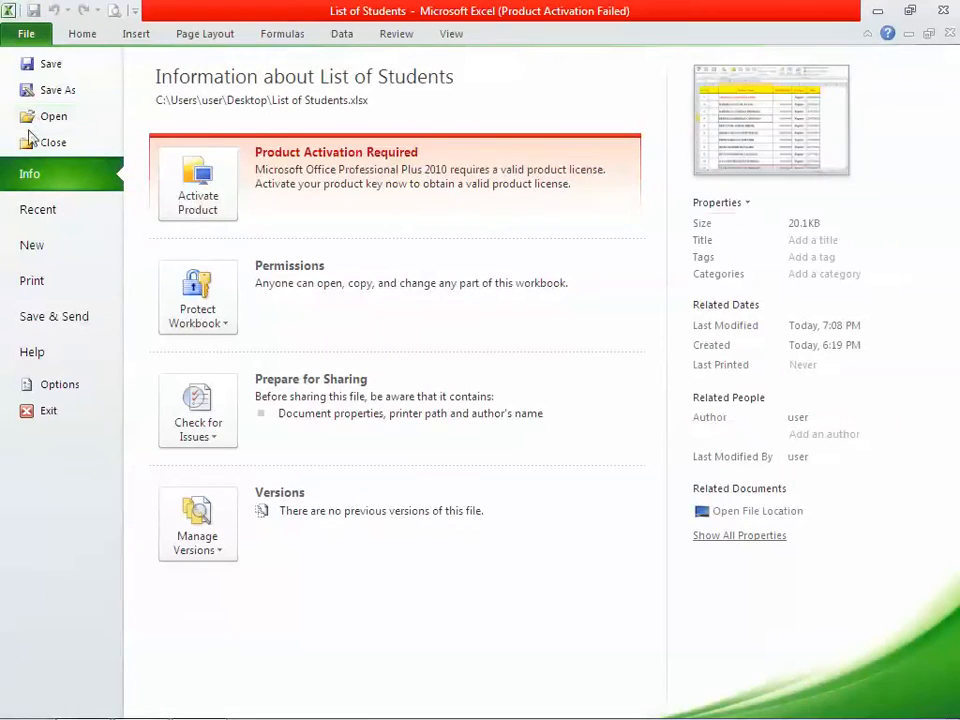
{"action": "left_click", "coordinate": [228, 321]}
{"action": "mouse_move", "coordinate": [278, 572]}
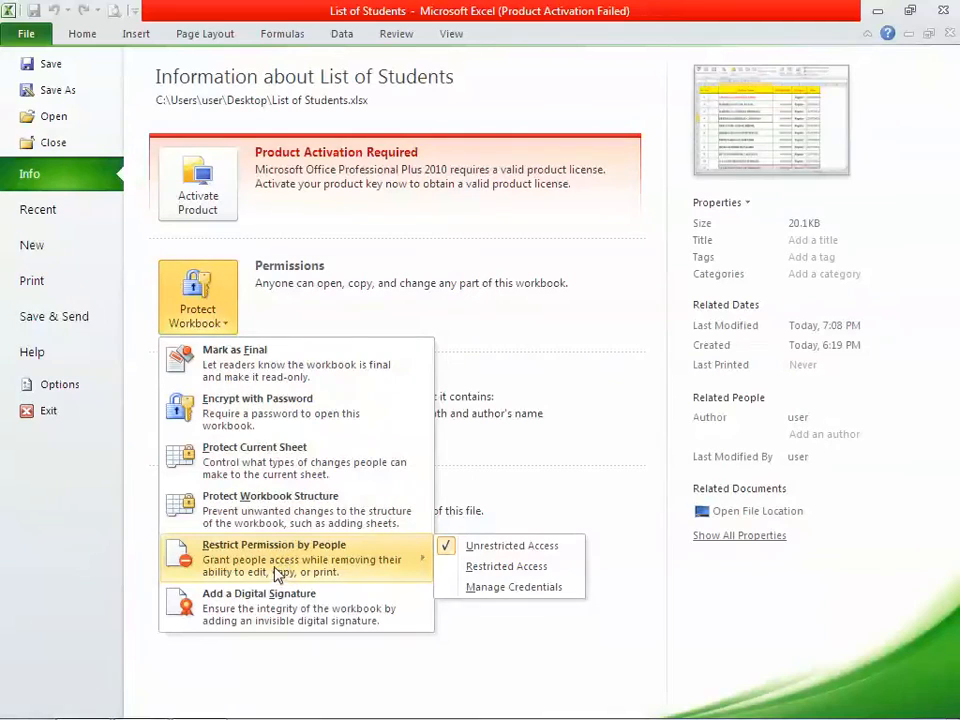